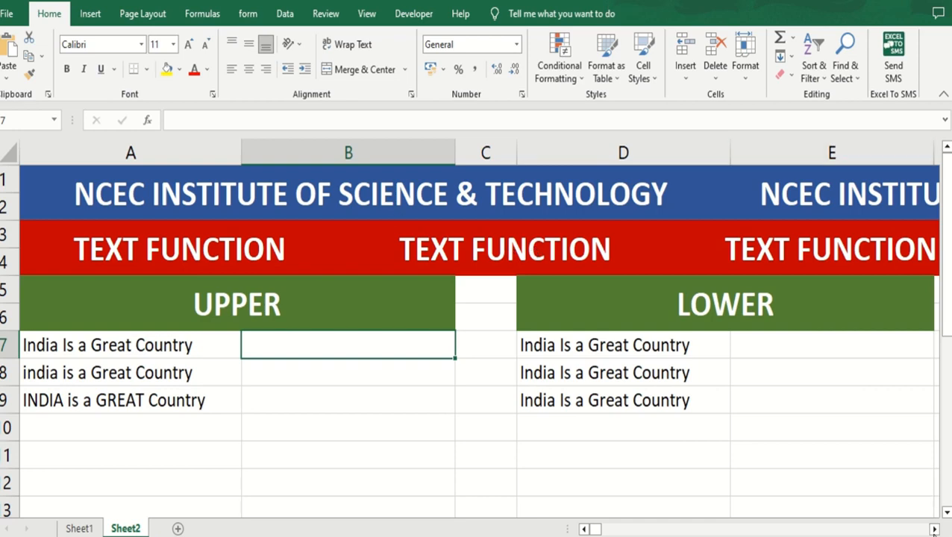
Look over the text function practice sections across Sheet2, from UPPER and LOWER through RIGHT and MID.
left_click(934, 529)
left_click(934, 529)
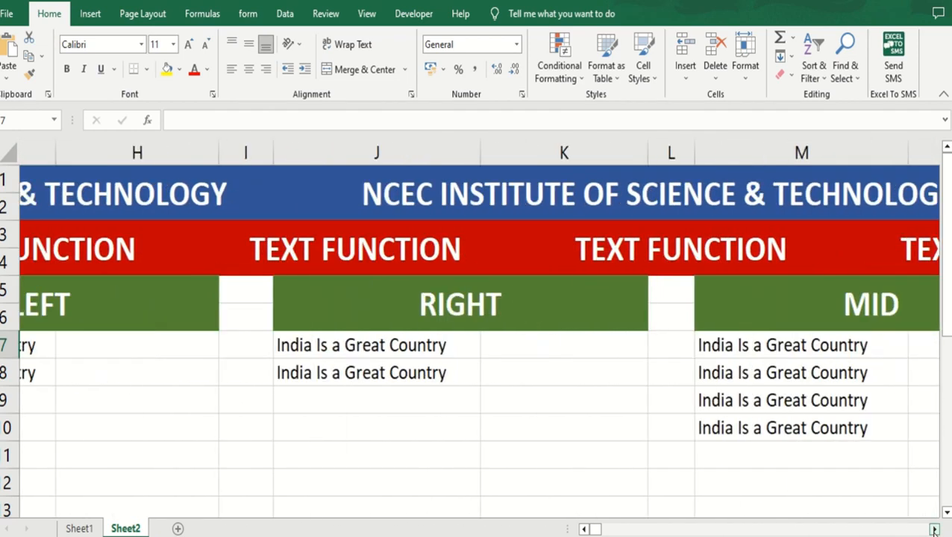
left_click(934, 529)
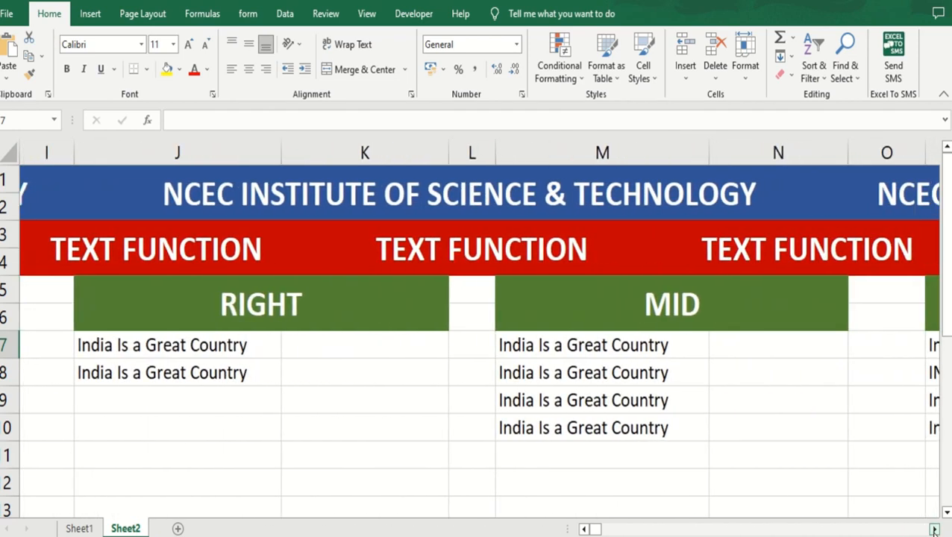
left_click(583, 529)
left_click(584, 528)
left_click(583, 529)
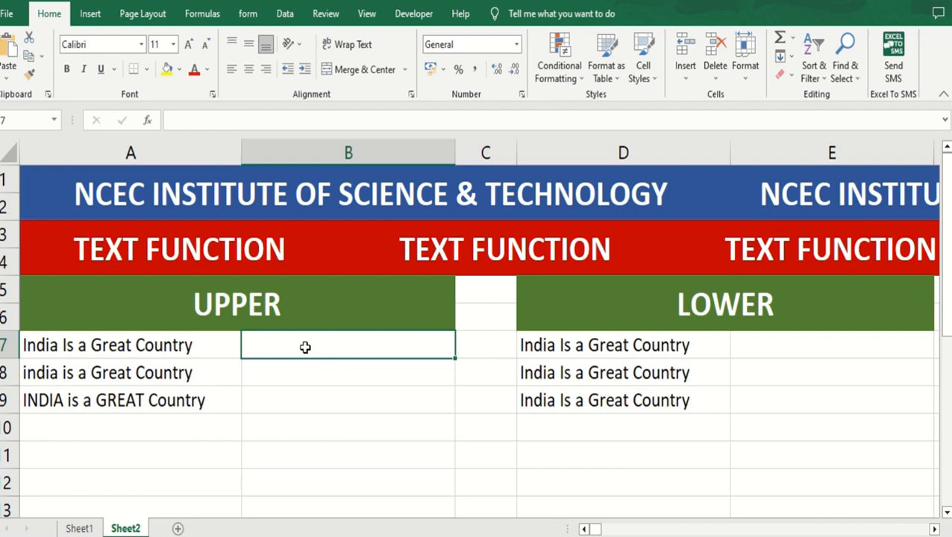
Enter =UPPER(A7) in cell B7 and fill the formula down through B9.
type("=")
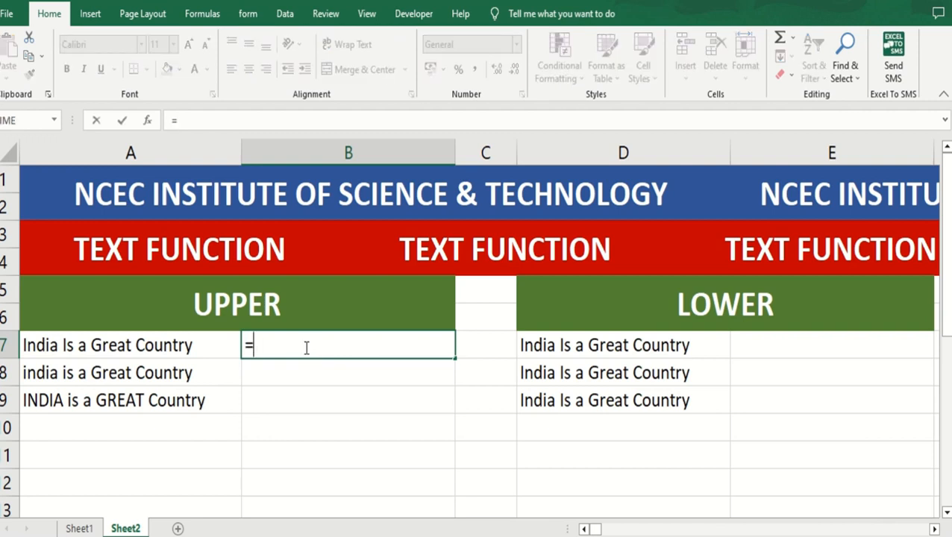
type("u")
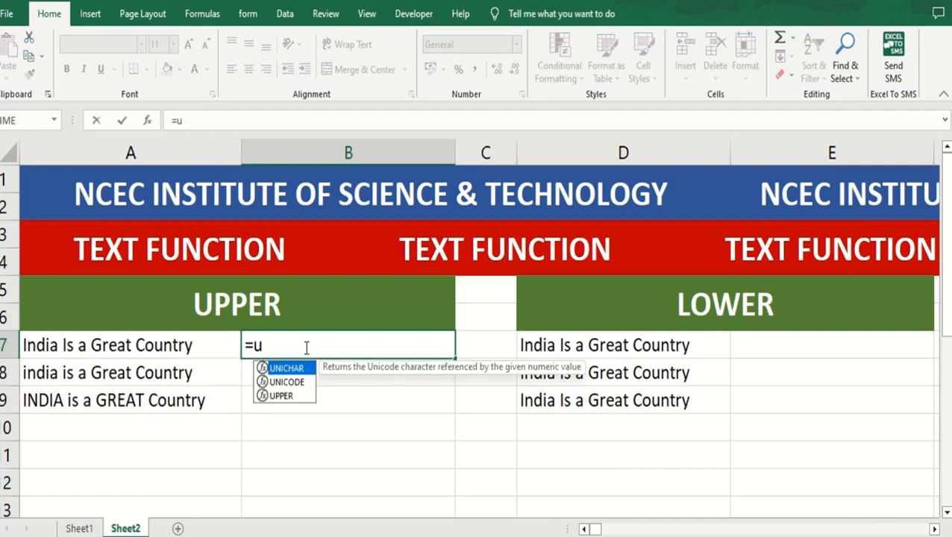
double_click(282, 395)
left_click(287, 397)
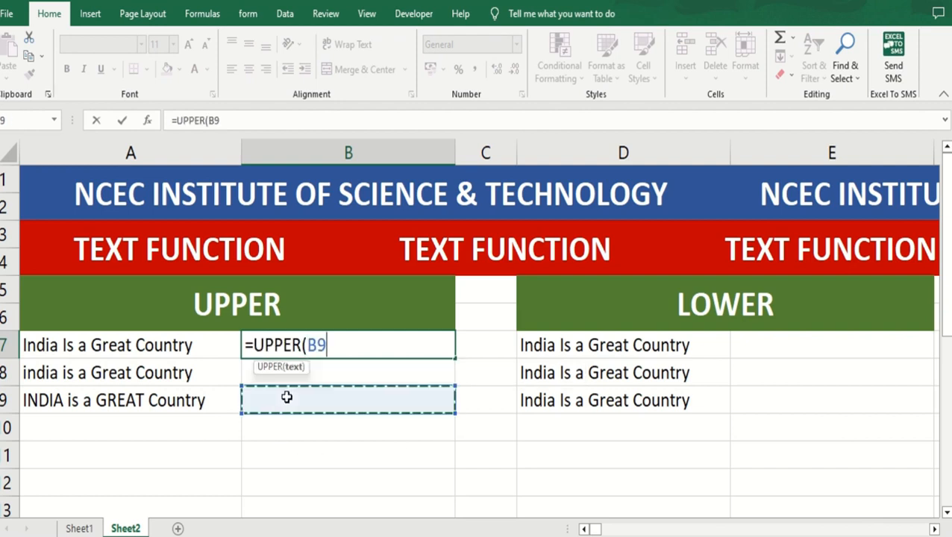
left_click(343, 343)
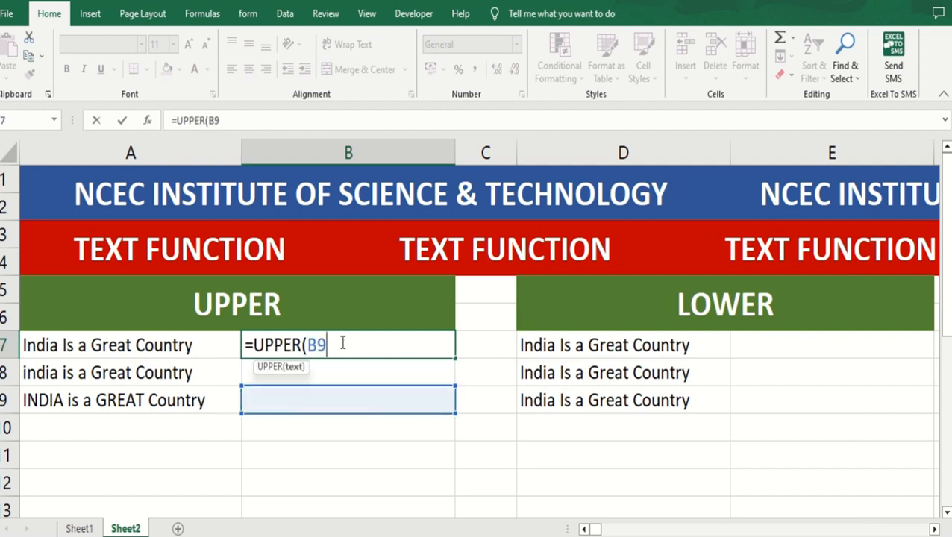
key("BackSpace")
key("BackSpace")
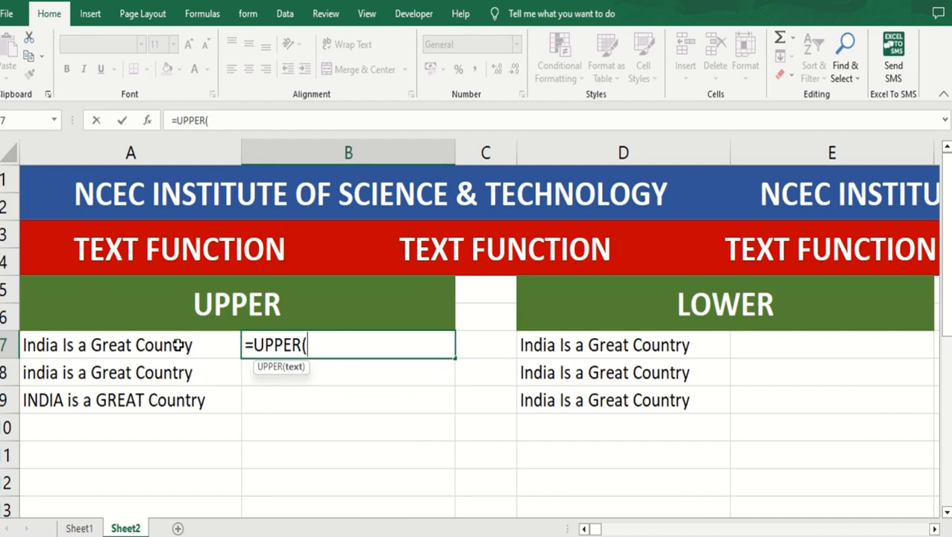
left_click(179, 345)
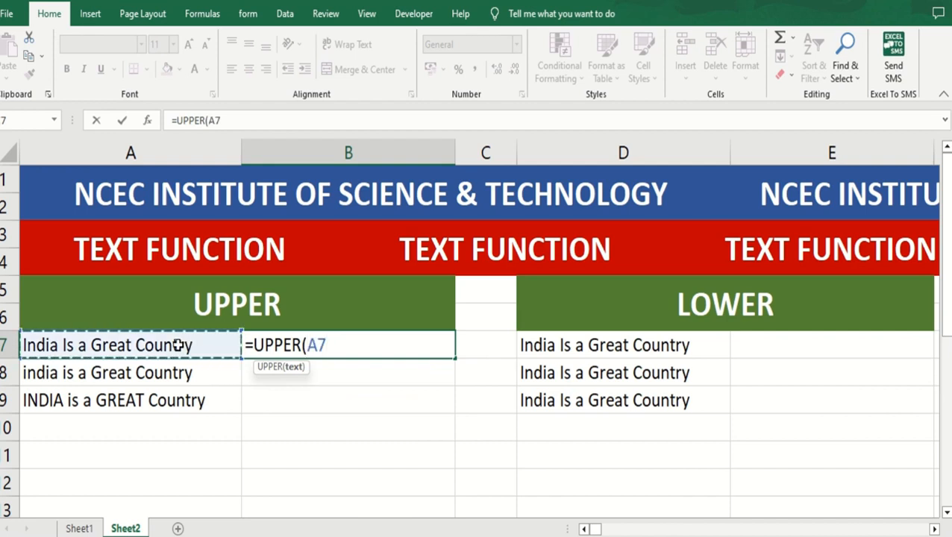
type(")")
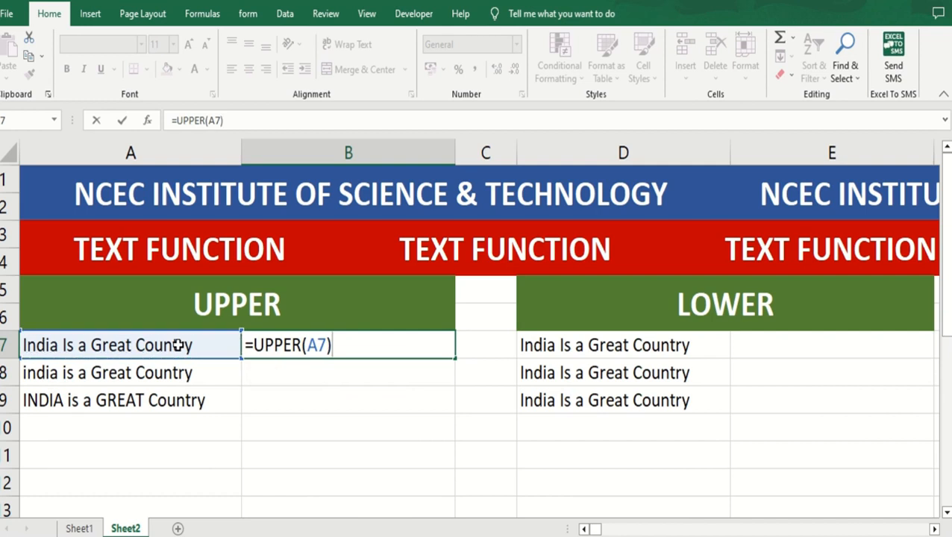
key("Return")
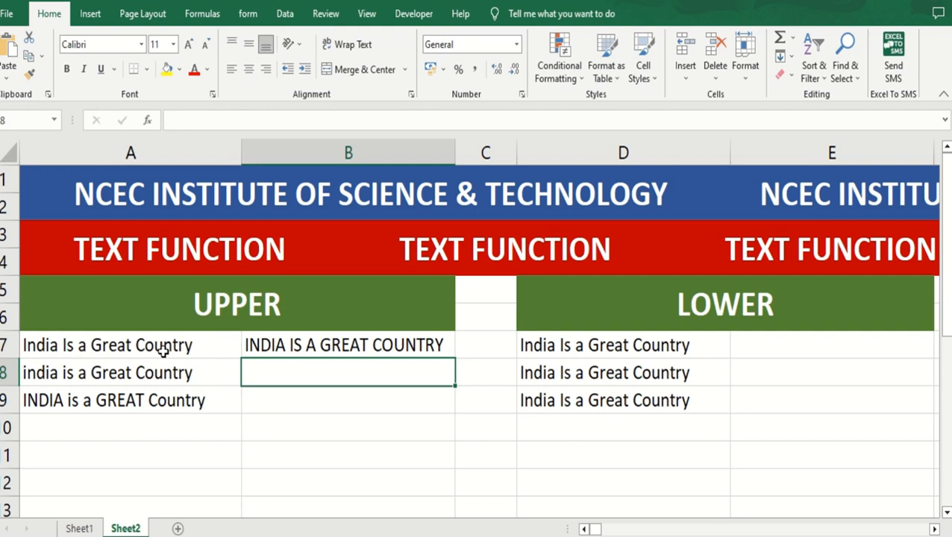
left_click(393, 346)
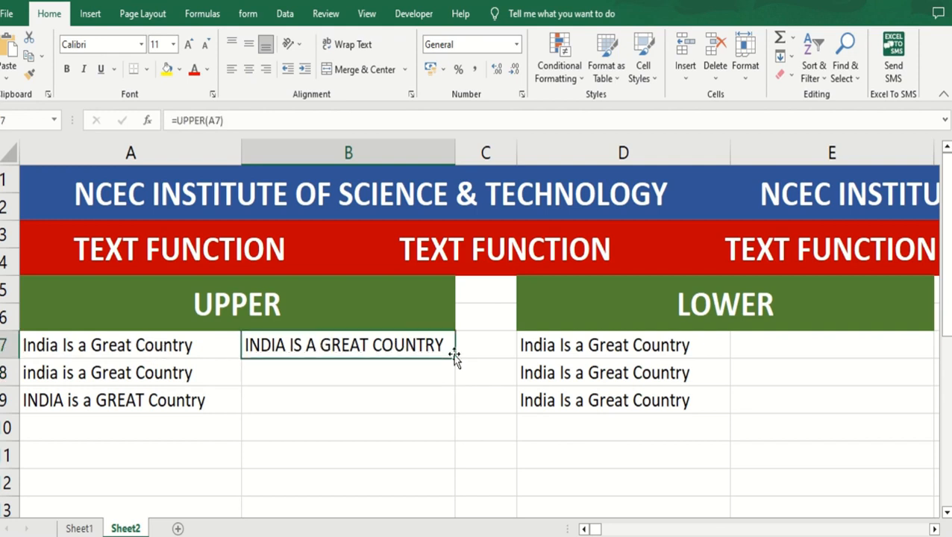
left_click_drag(454, 359, 445, 424)
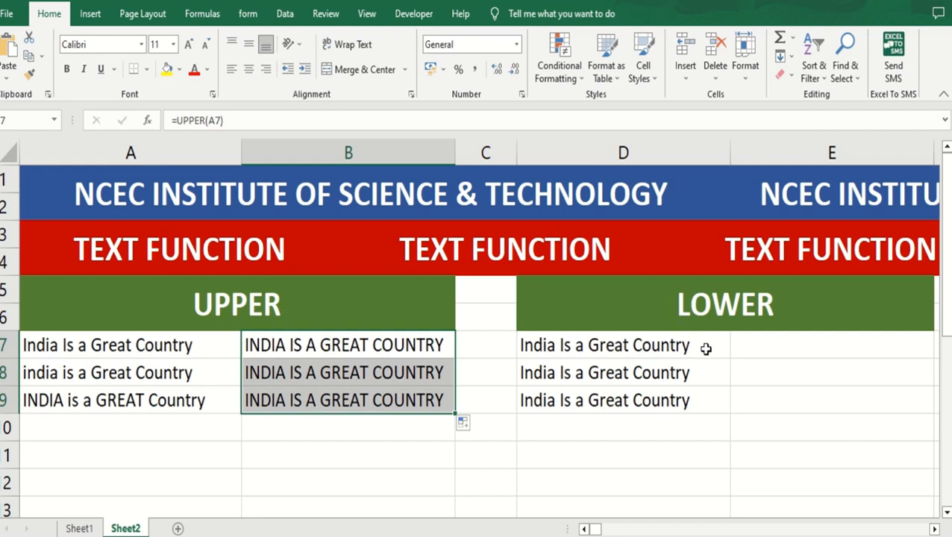
Enter =LOWER(D7) in cell E7 to convert the first LOWER example to lowercase.
left_click(752, 345)
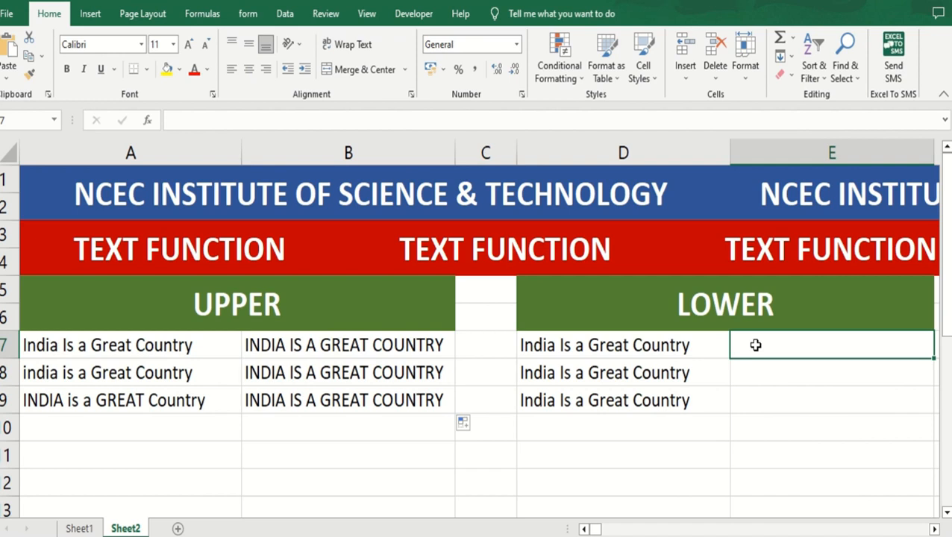
type("=")
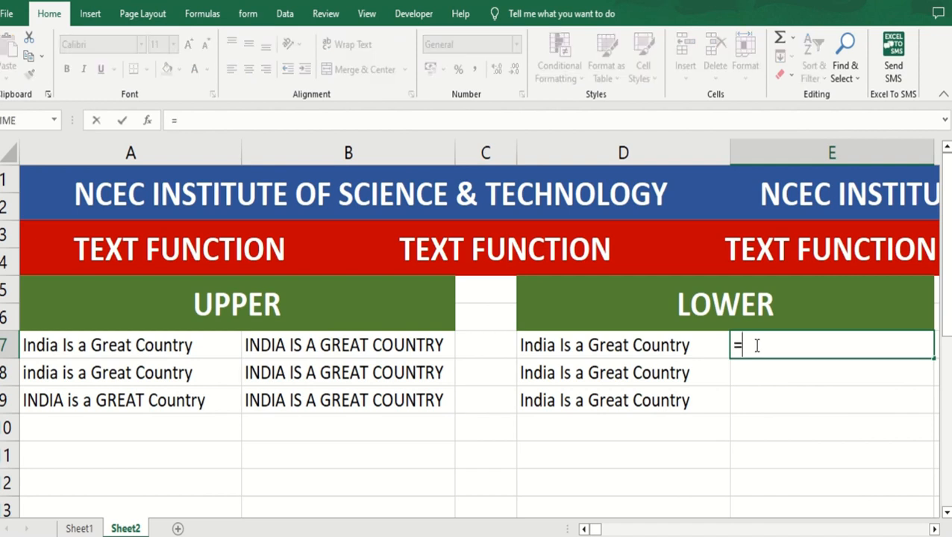
type("lower")
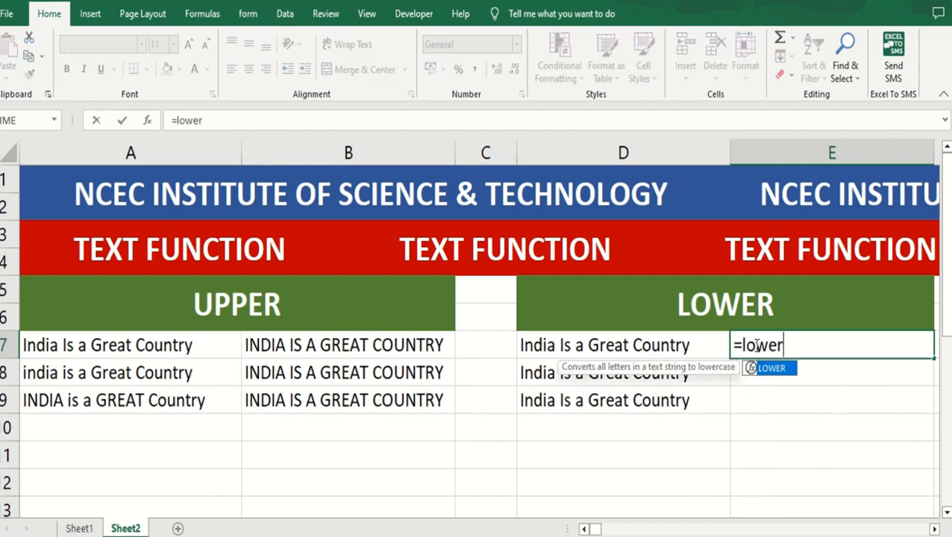
type("(")
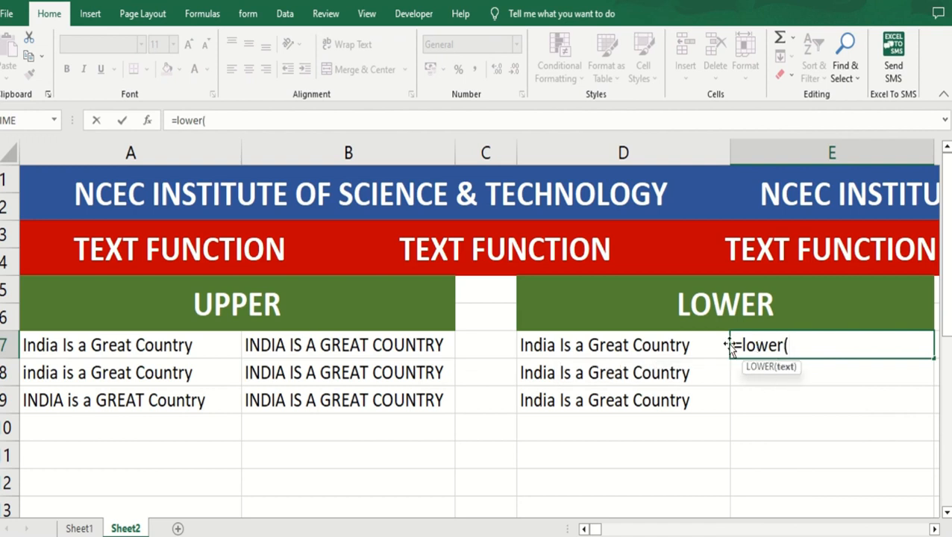
left_click(651, 346)
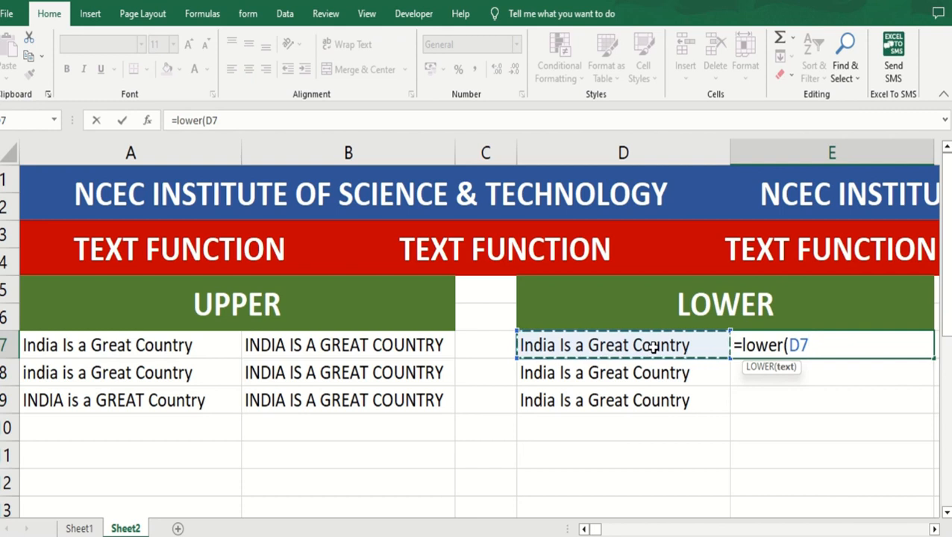
type(")")
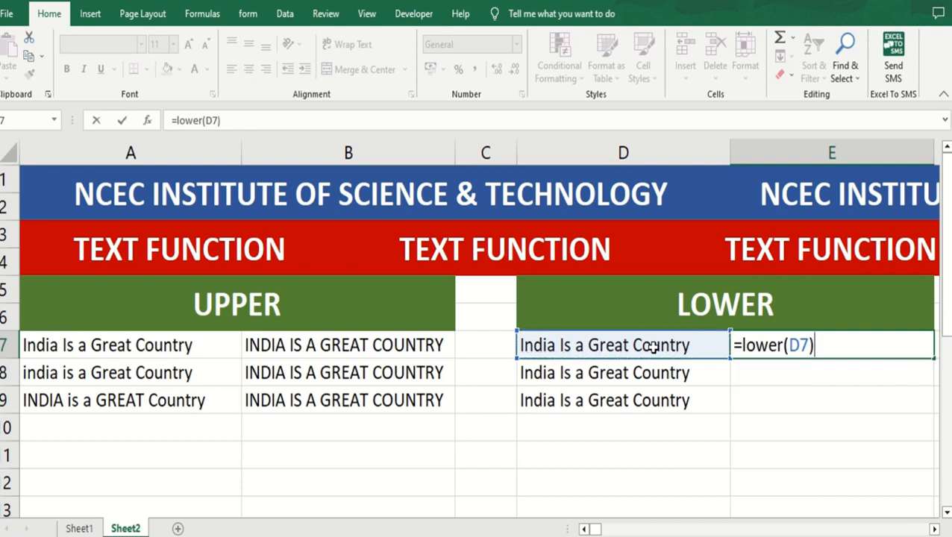
key("Return")
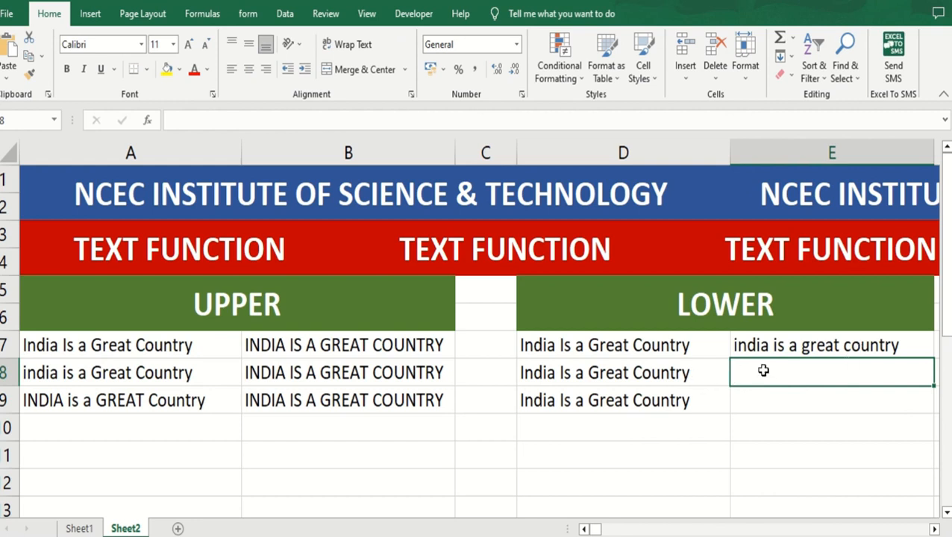
Enter =LOWER(B7) in cell E8 to convert the first uppercase result to lowercase.
type("=")
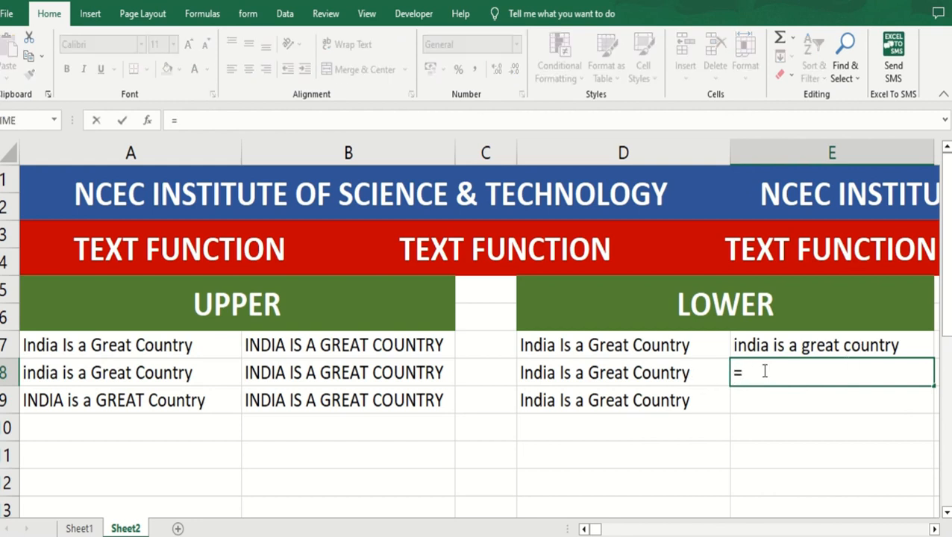
type("l")
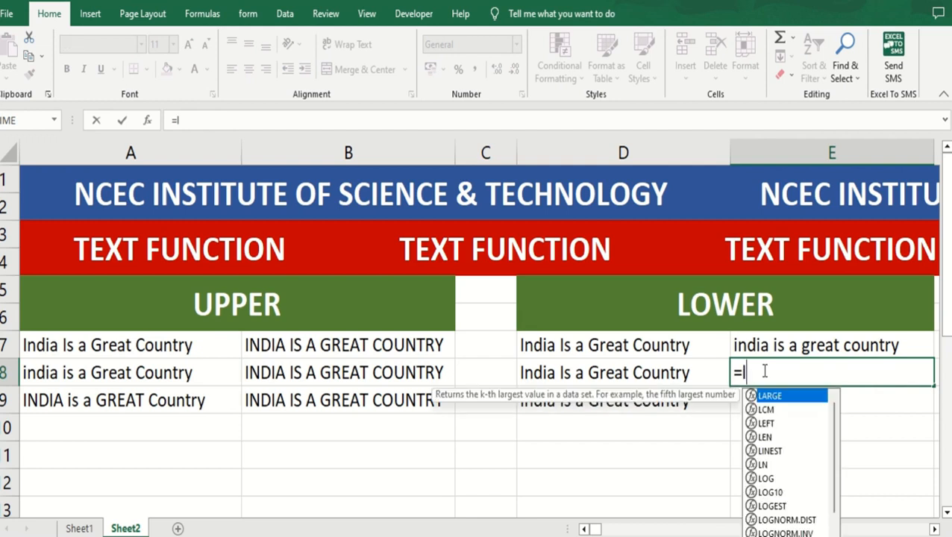
type("ower(")
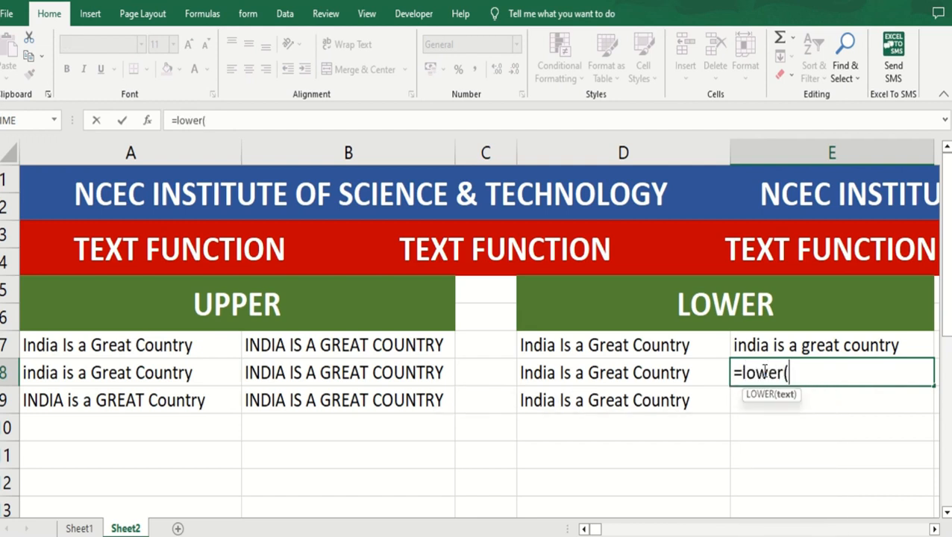
left_click(280, 344)
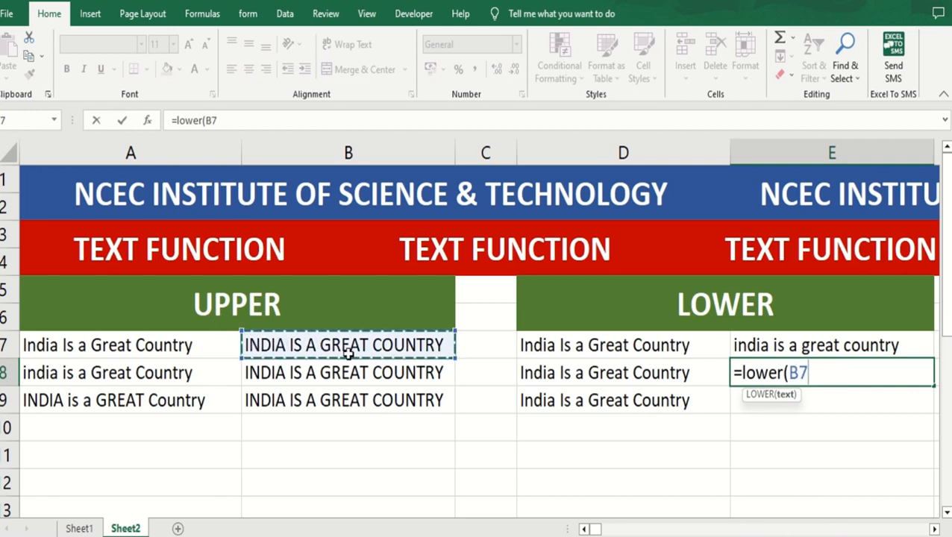
type(")")
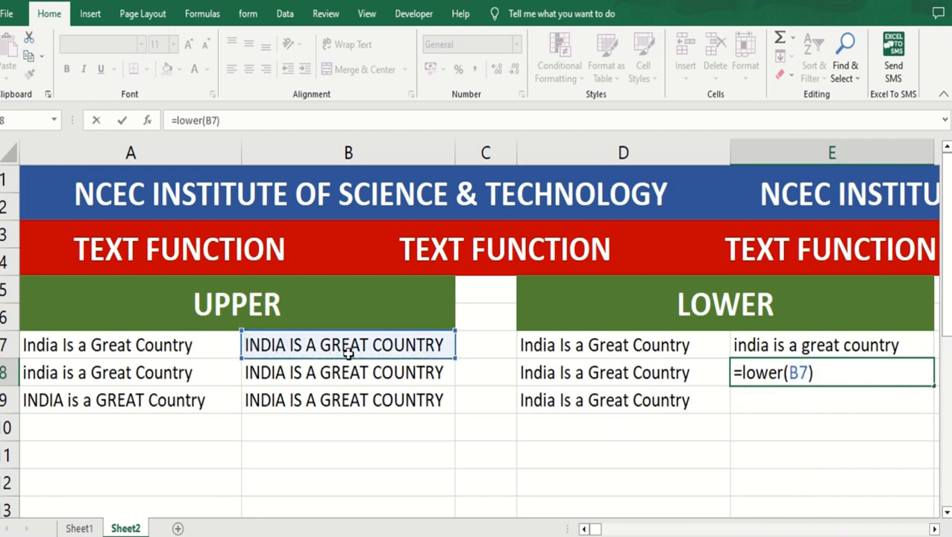
key("Return")
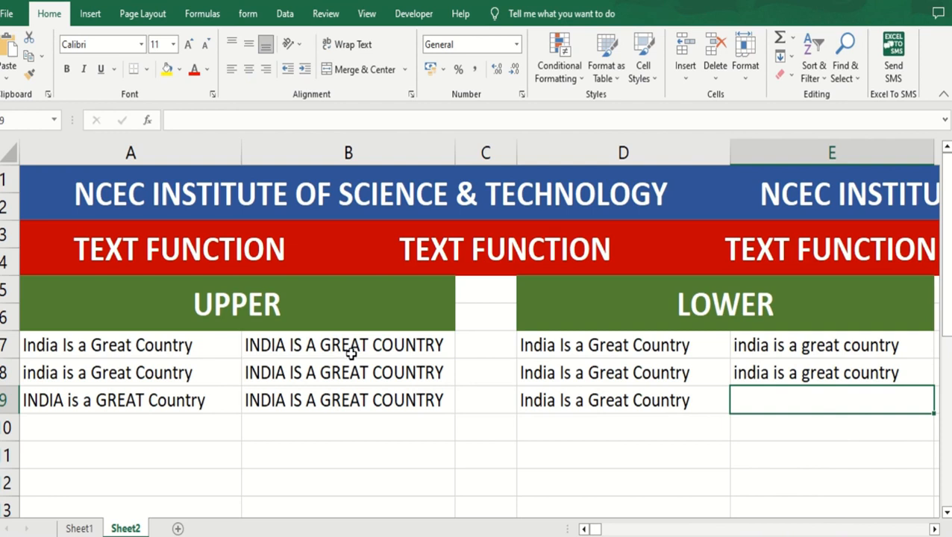
Fill the LOWER formula from E7 down into E8, replacing the formula there.
left_click(905, 375)
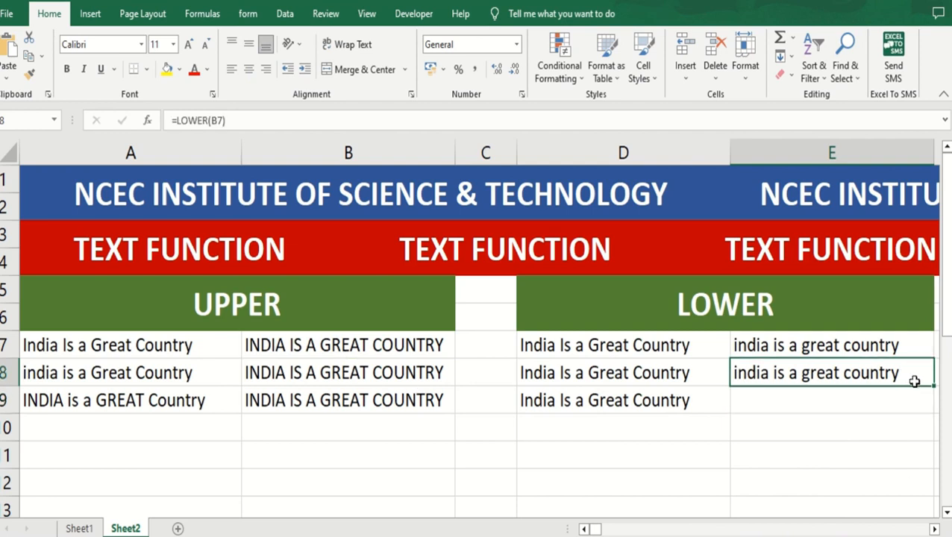
left_click(911, 351)
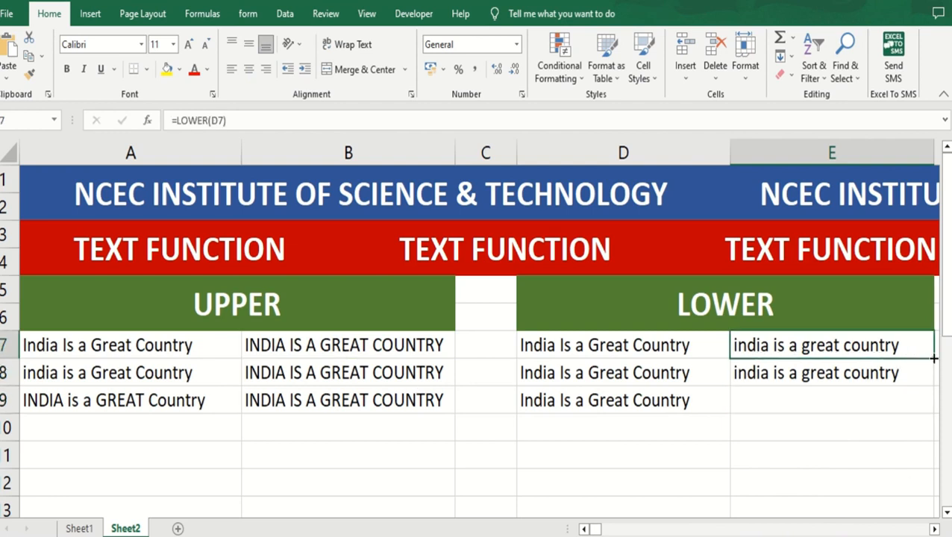
left_click_drag(930, 358, 919, 393)
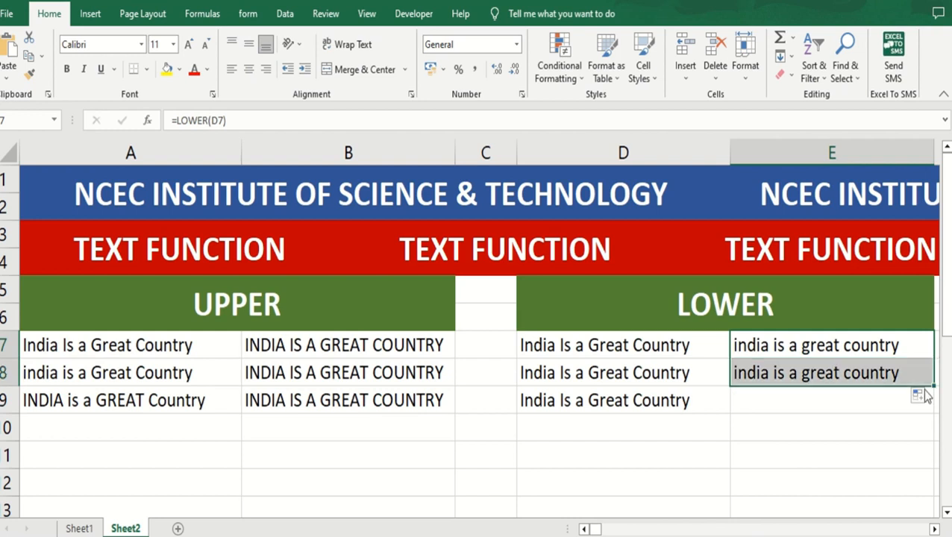
Enter =LOWER(D9) in cell E9 to convert the third LOWER example to lowercase.
left_click(831, 398)
type("=")
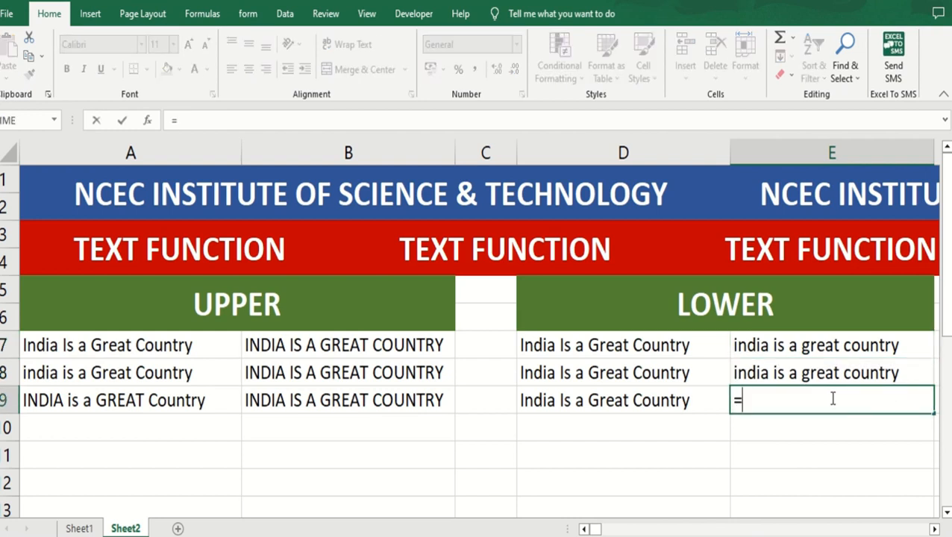
type("lower")
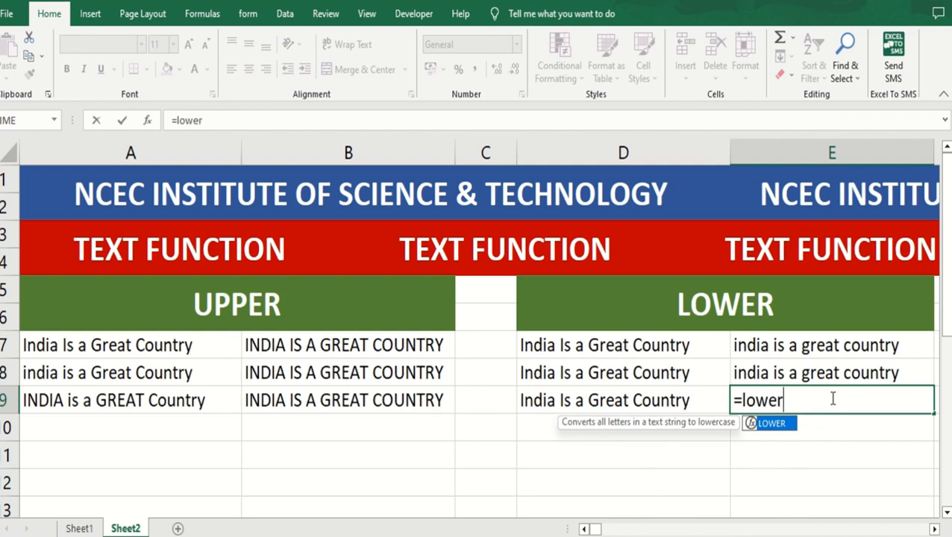
type("(")
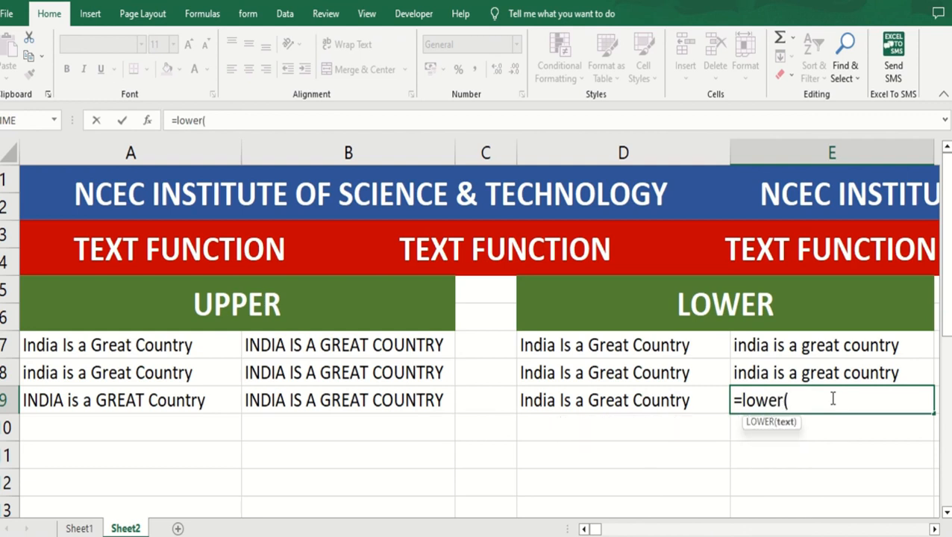
left_click(653, 396)
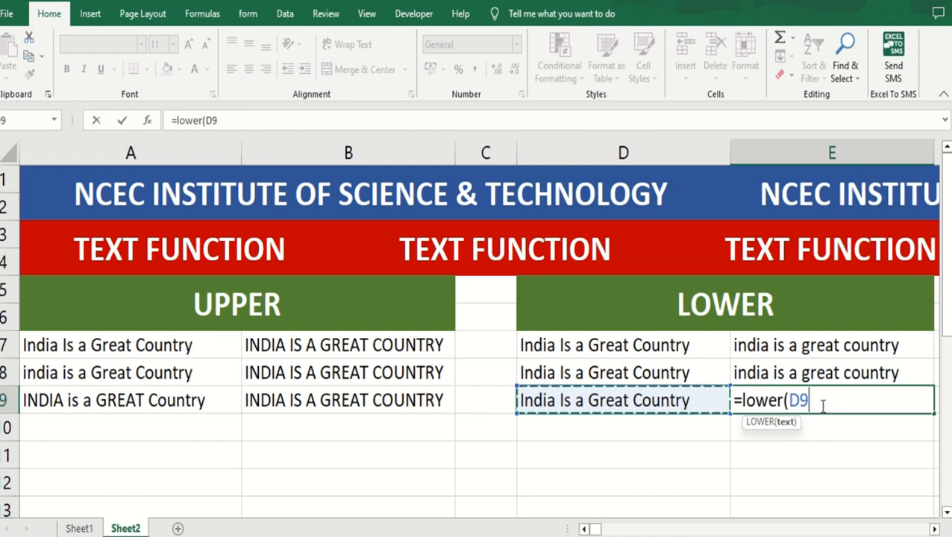
key("BackSpace")
key("BackSpace")
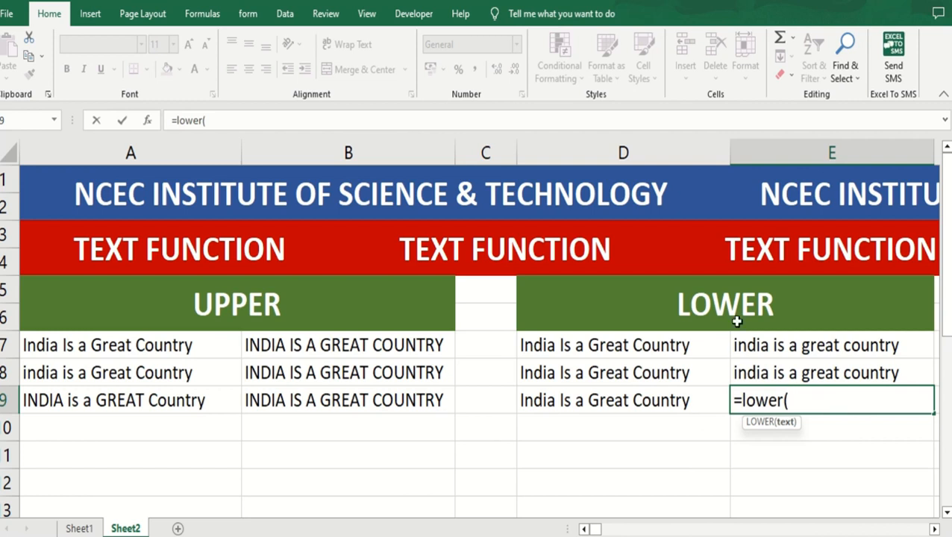
left_click(687, 403)
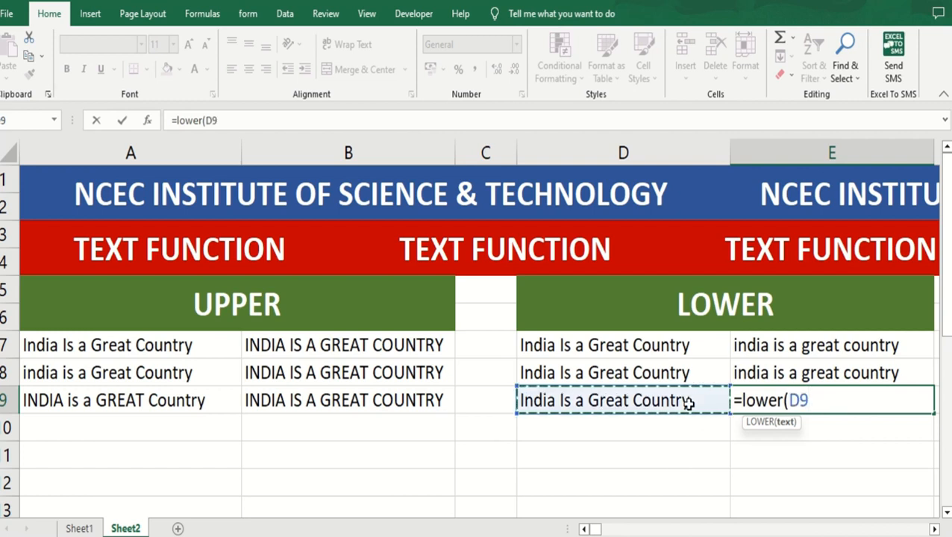
type(")")
key("Return")
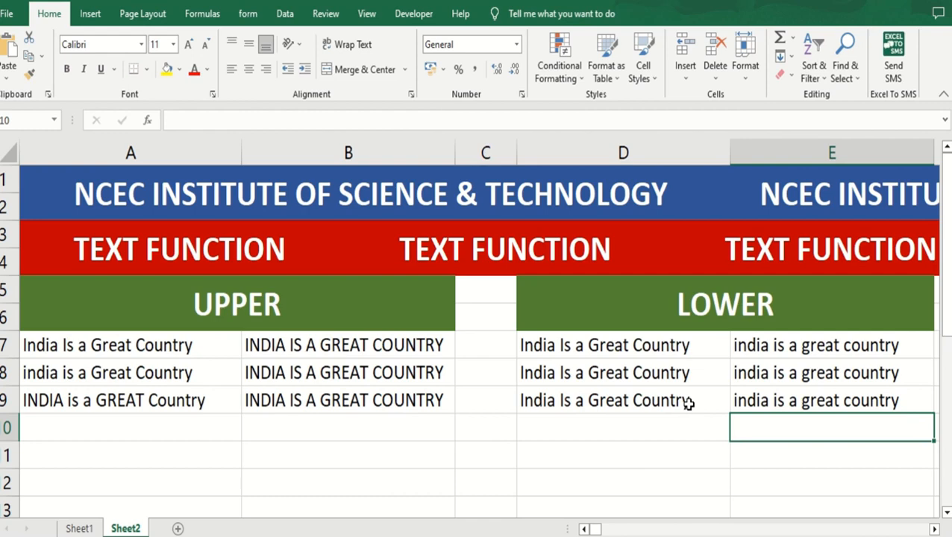
Enter =LEFT(G7,5) in cell H7 to extract the first five characters of the first LEFT example.
left_click(933, 529)
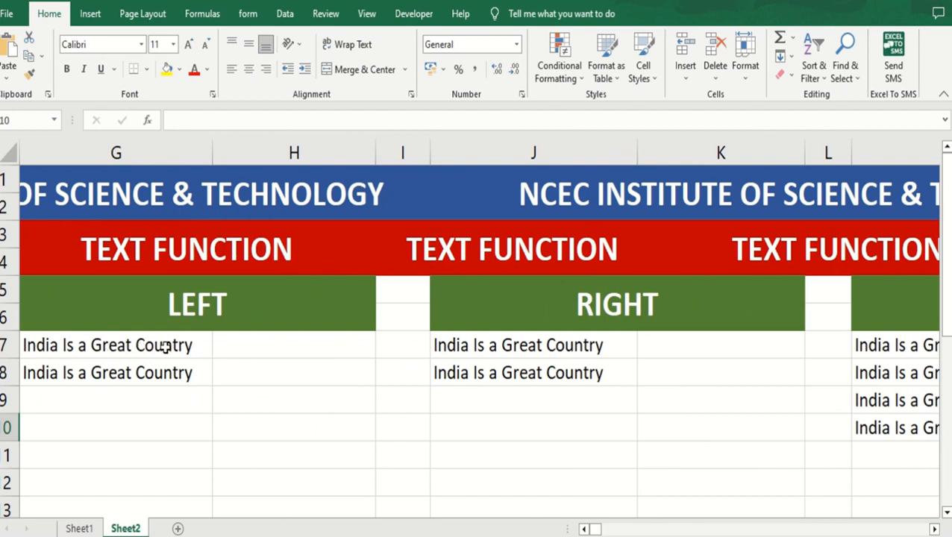
left_click(230, 348)
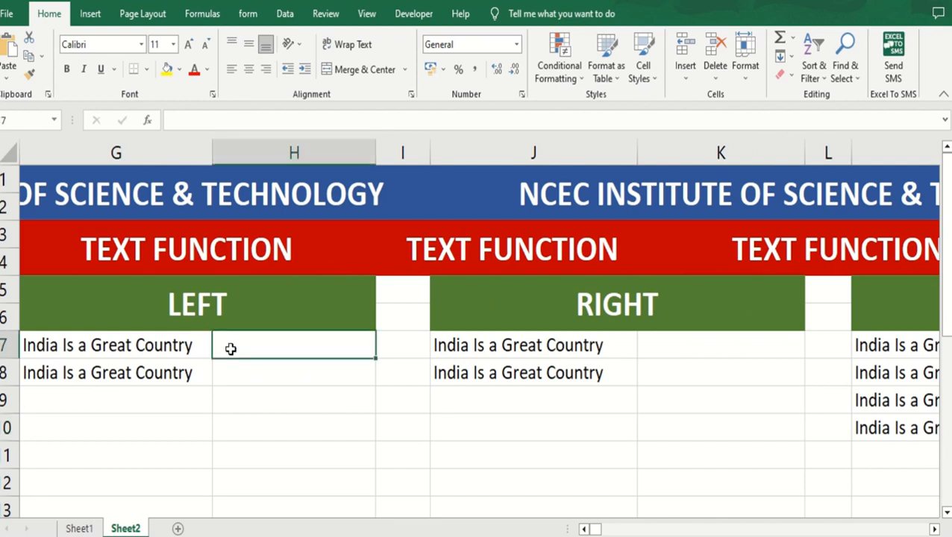
type("=lef")
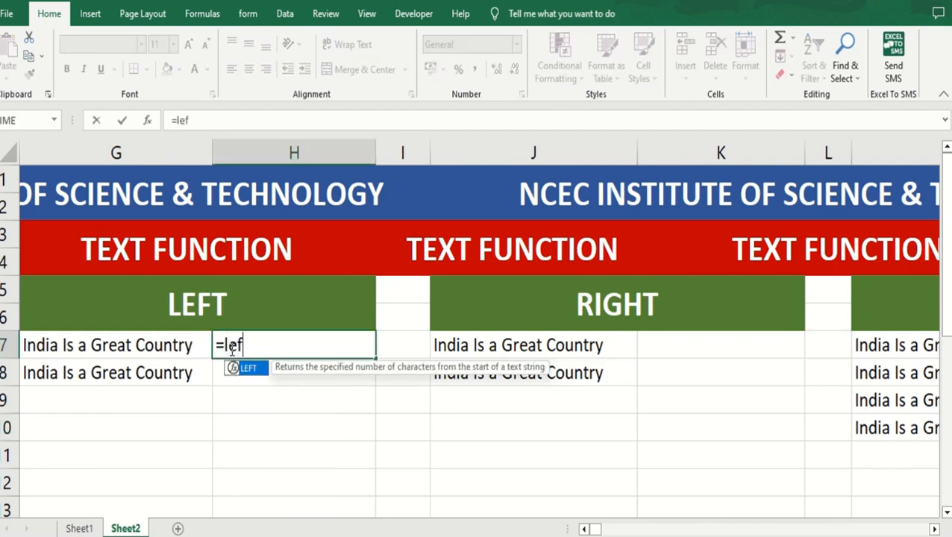
type("t(")
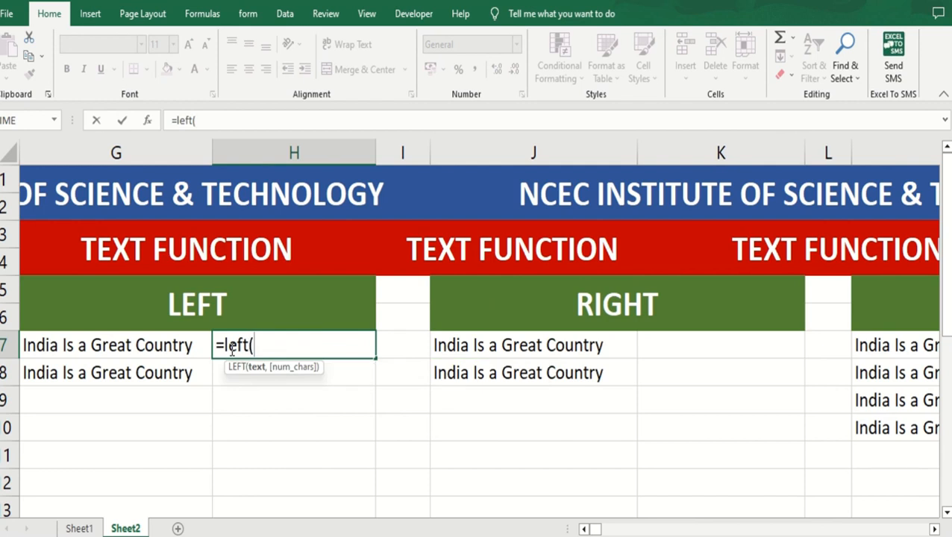
left_click(123, 344)
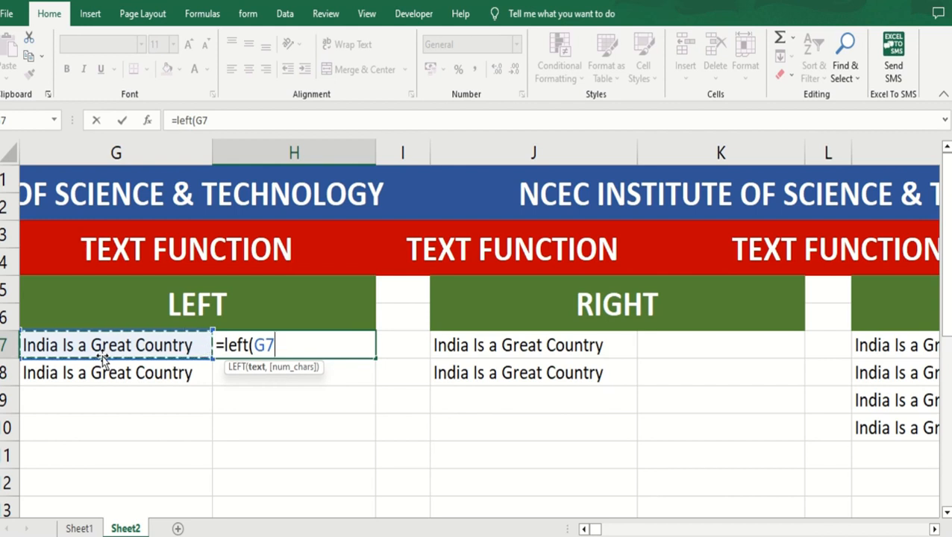
type(",")
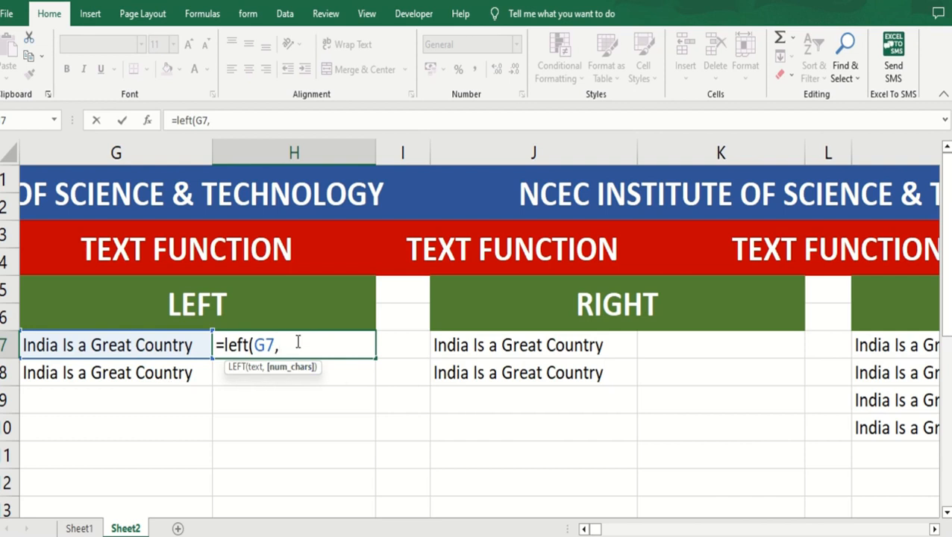
type("5)")
key("Return")
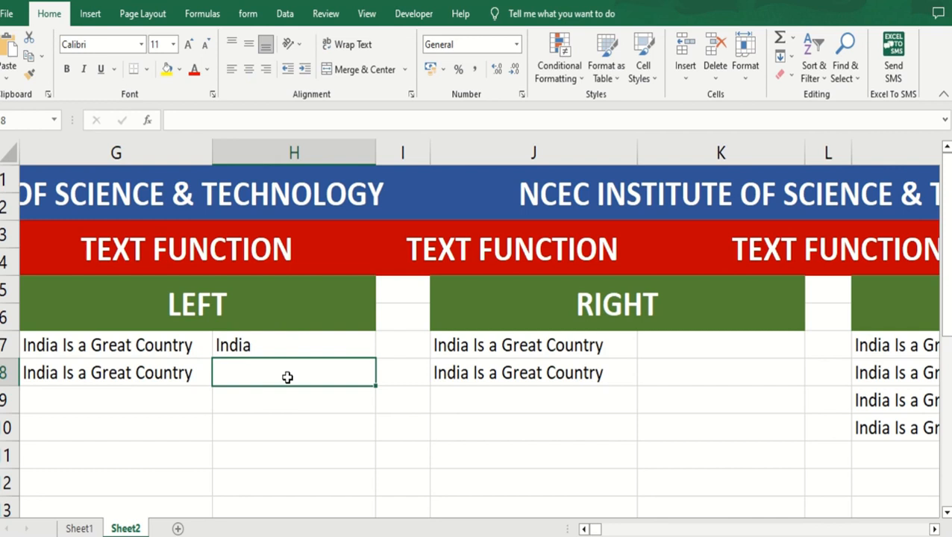
Enter =LEFT(G8,10) in cell H8 to extract the first ten characters of the second LEFT example.
type("=left")
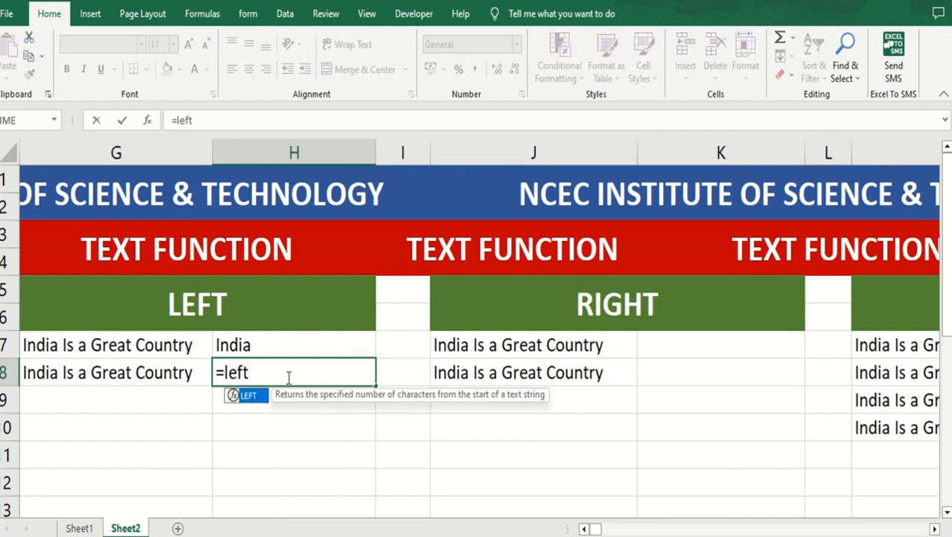
type("(")
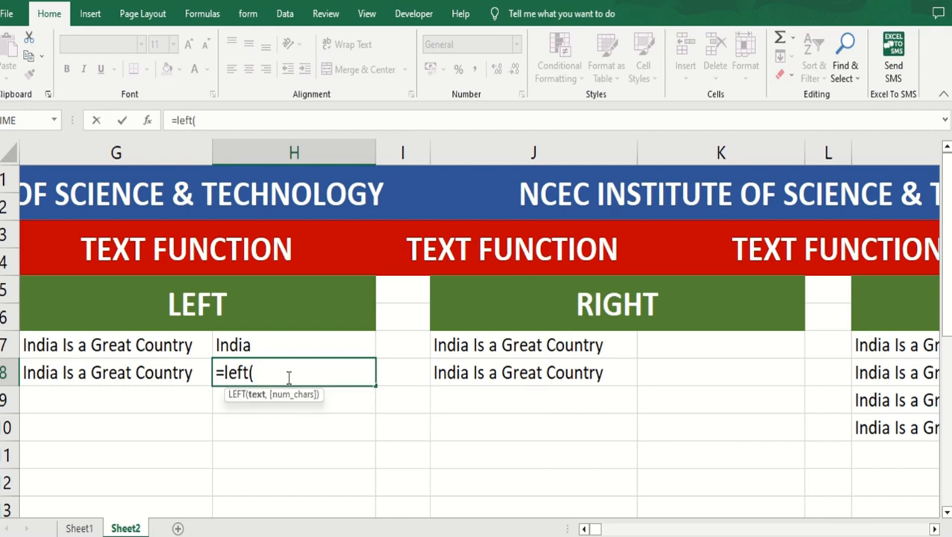
left_click(198, 372)
type(",")
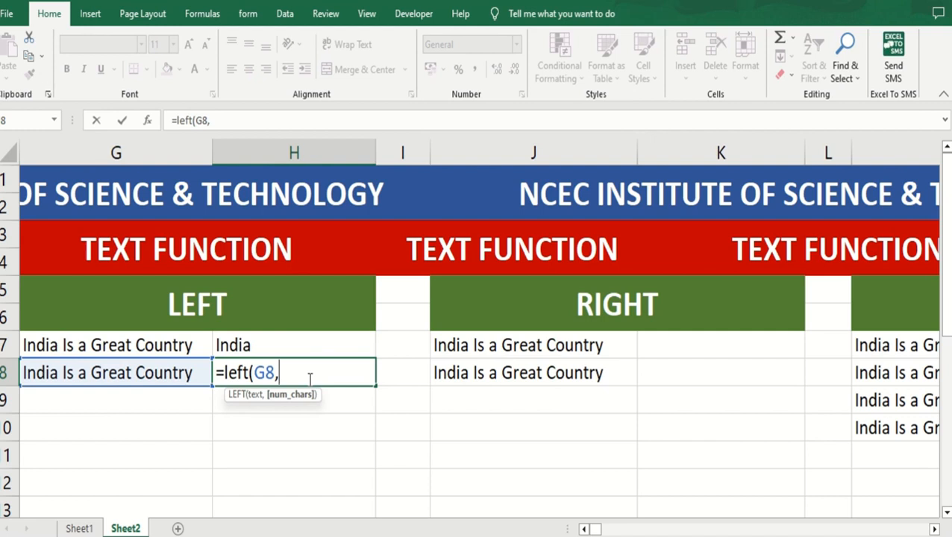
type("10)")
key("Return")
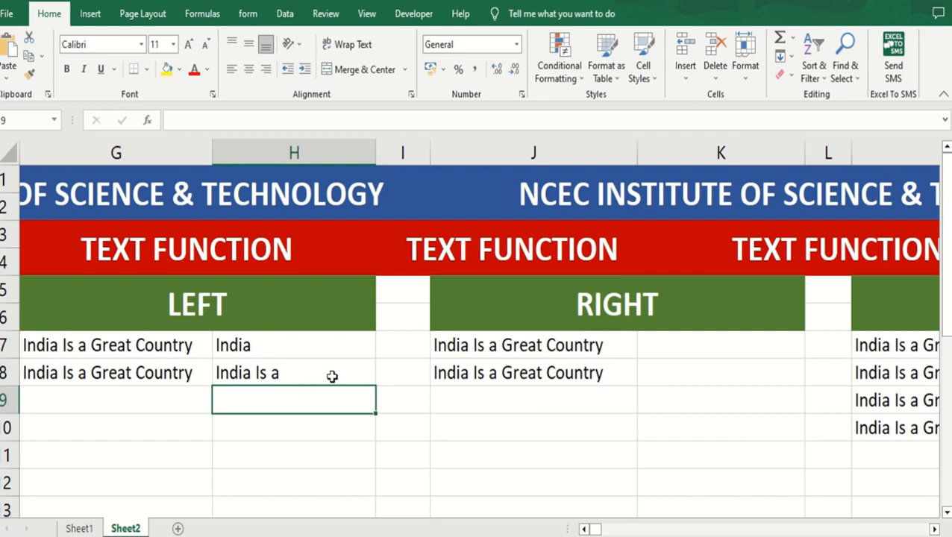
Open the LEFT formula in cell H8 to review its text reference and character count.
left_click(331, 376)
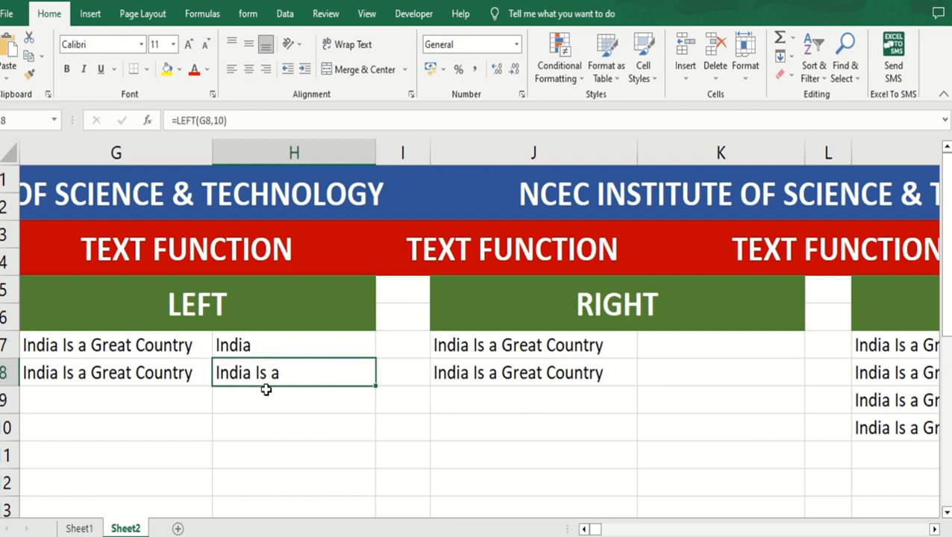
double_click(295, 376)
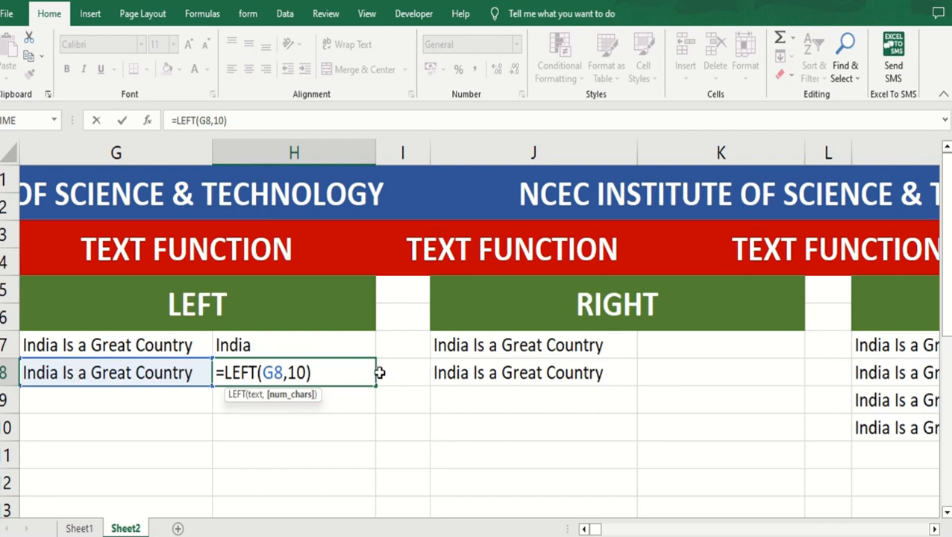
left_click(354, 373)
key("Return")
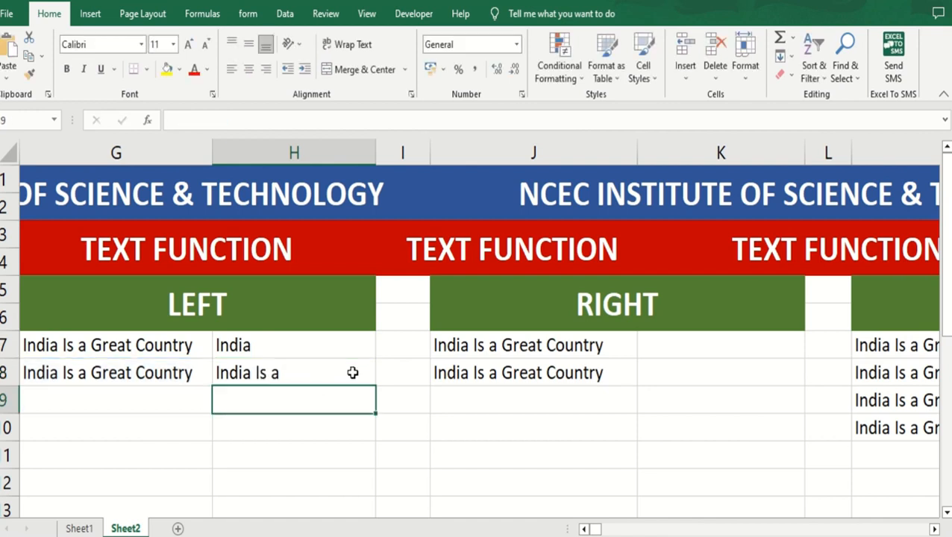
Begin a RIGHT function formula in cell K7 for the first RIGHT example.
left_click(745, 349)
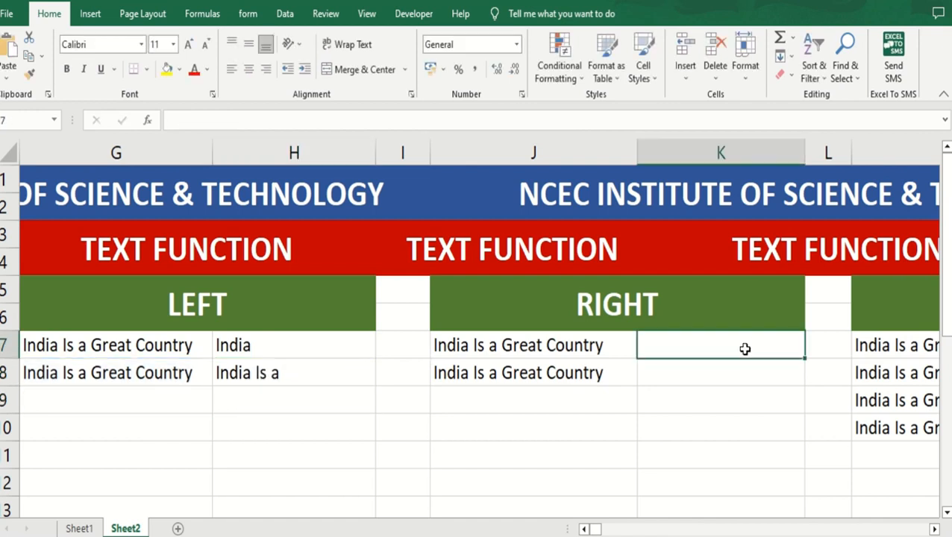
type("=")
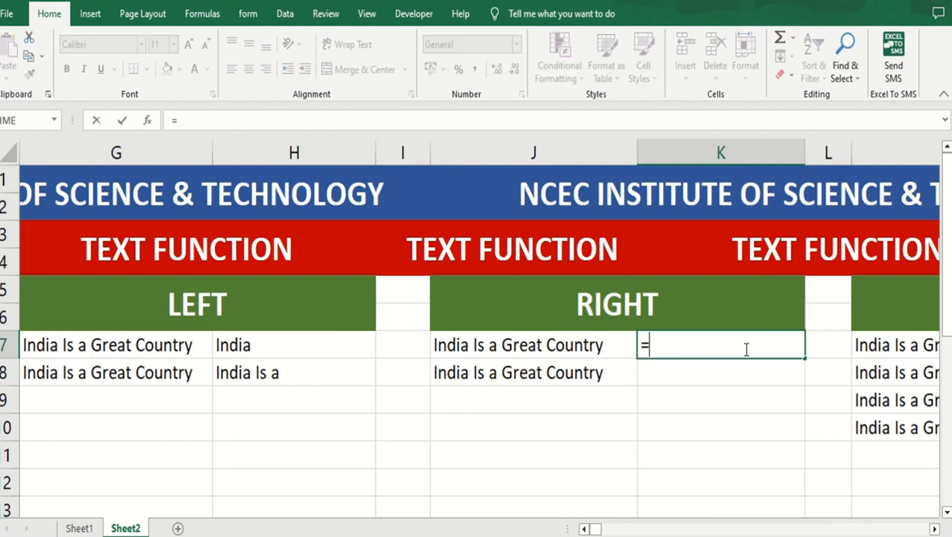
type("right")
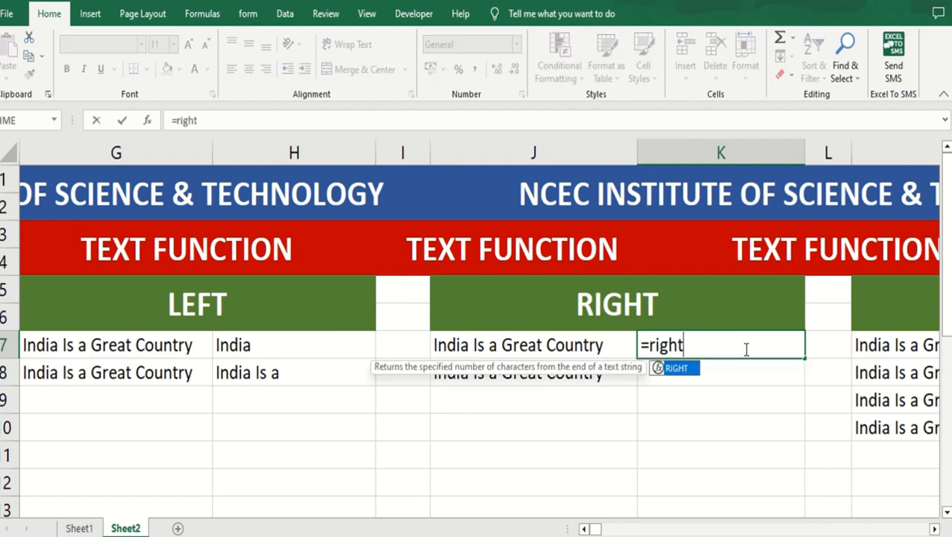
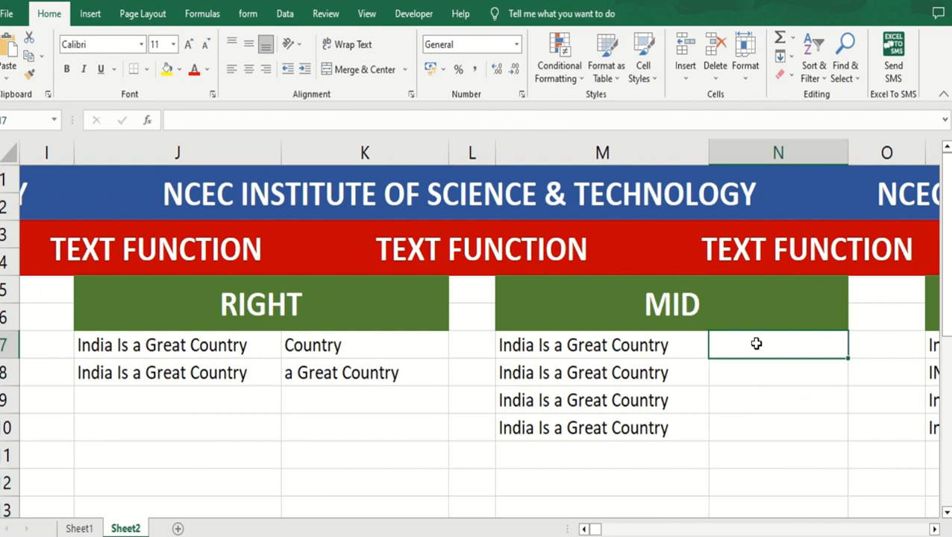
Enter =MID(M7,7,2) in cell N7 to extract two characters starting at position 7.
type("=mid")
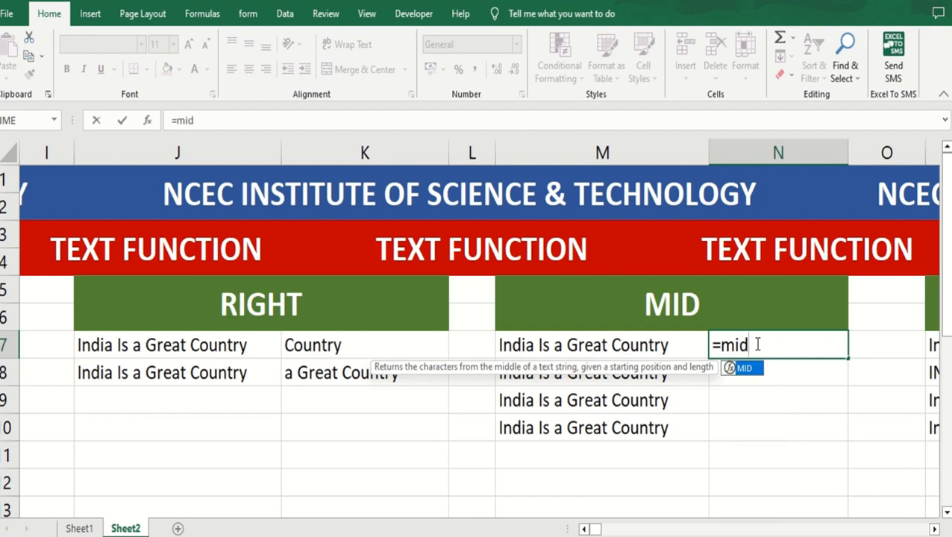
type("(")
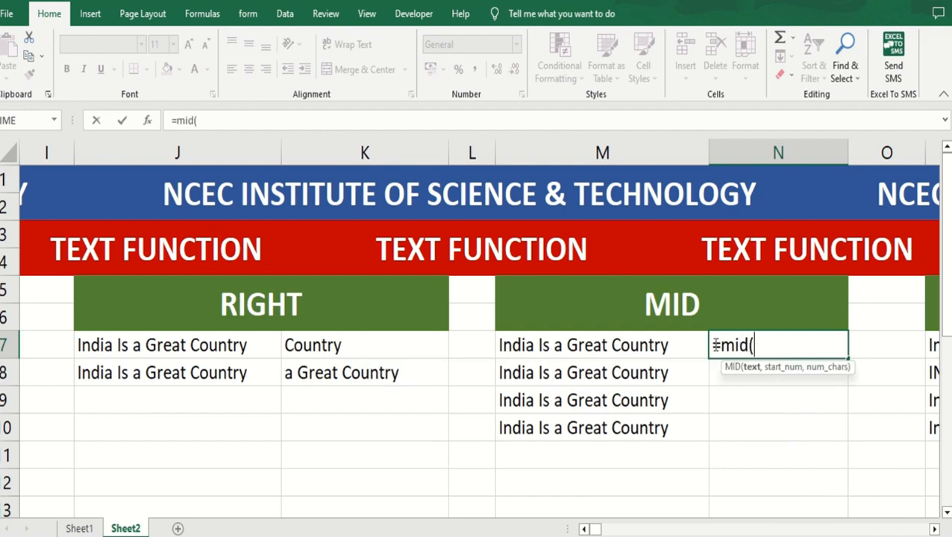
left_click(640, 348)
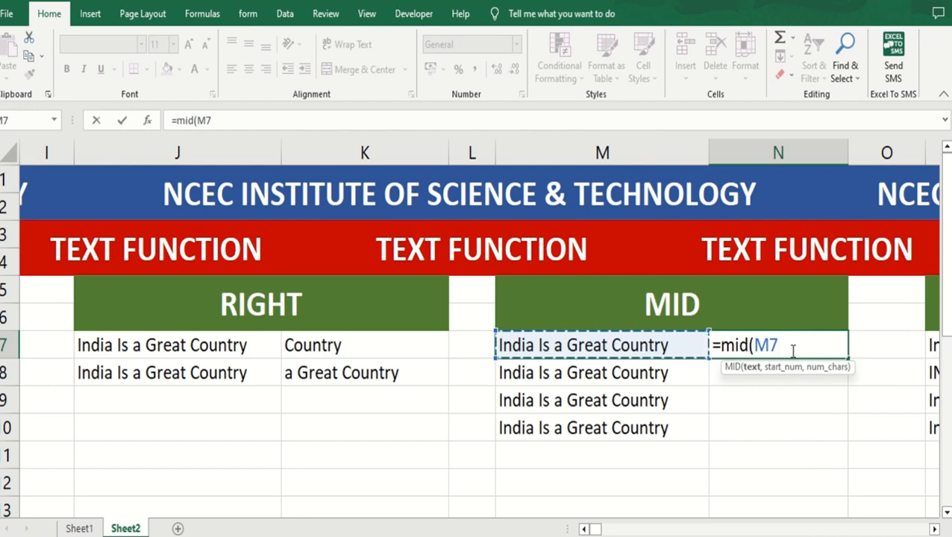
type(",")
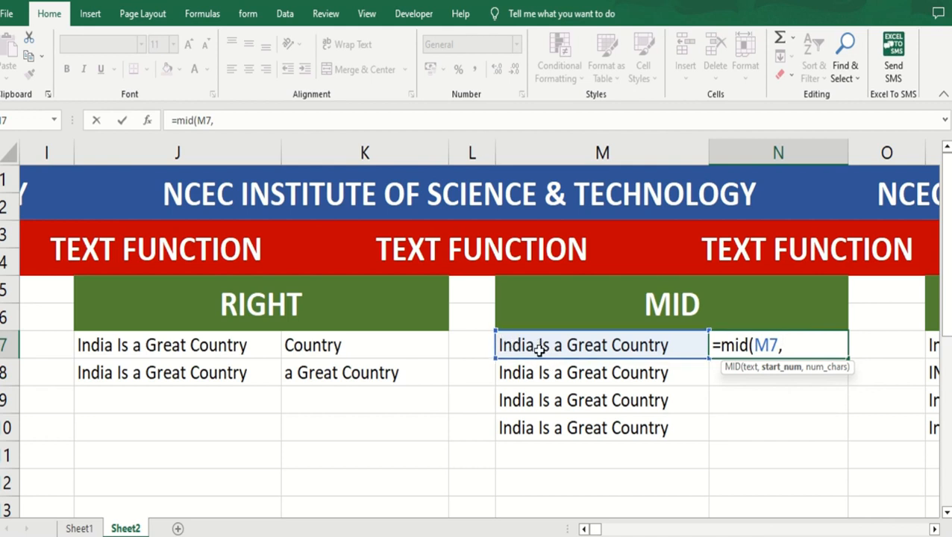
type("7,")
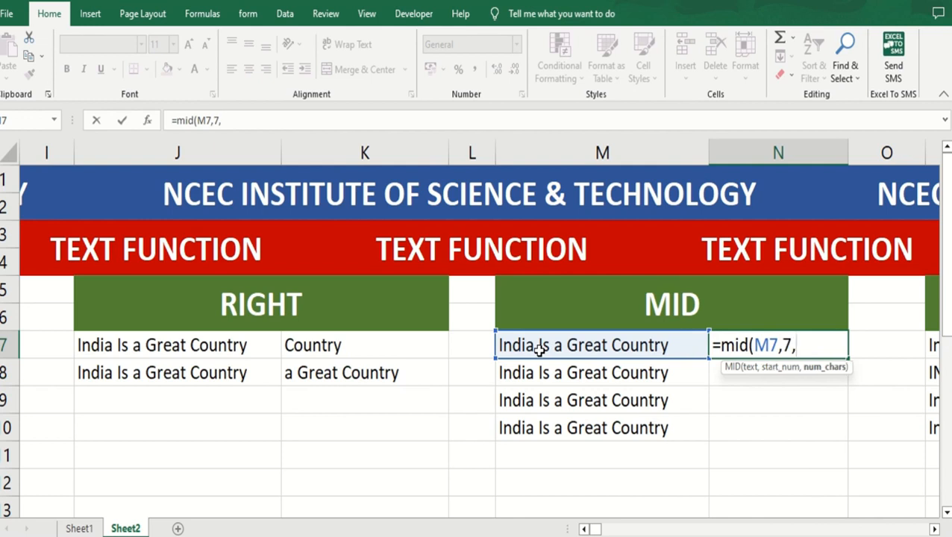
type("2)")
key("Return")
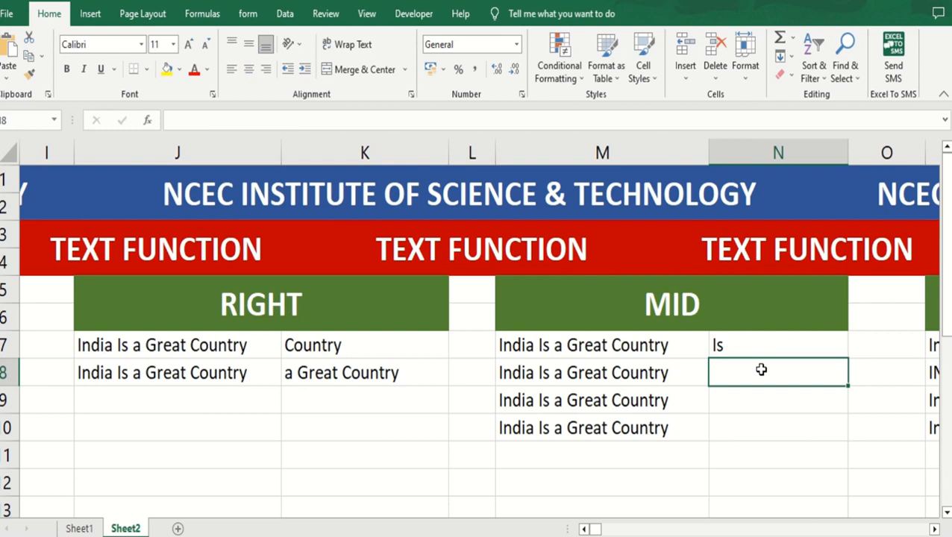
Enter =MID(M8,11,5) in cell N8 to extract five characters starting at position 11.
type("=mmid")
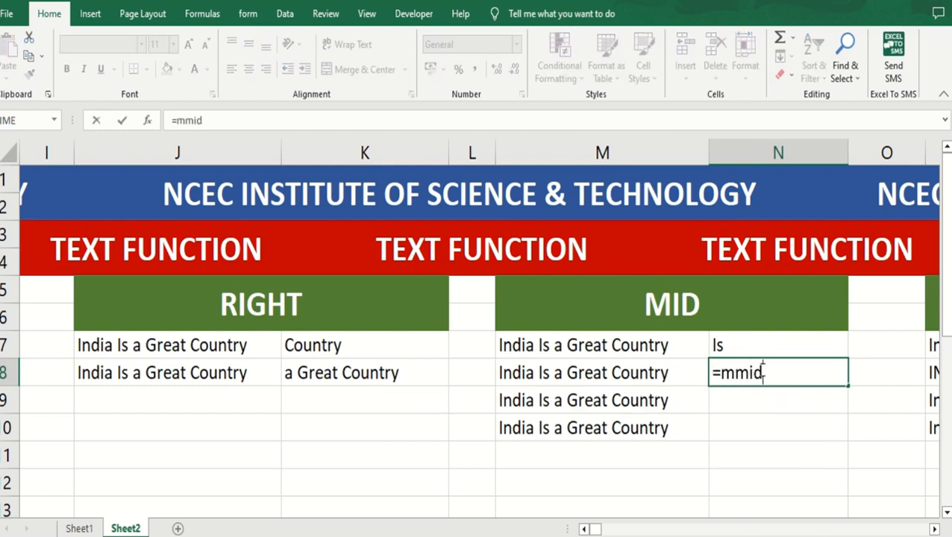
key("BackSpace")
key("BackSpace")
key("BackSpace")
type("id")
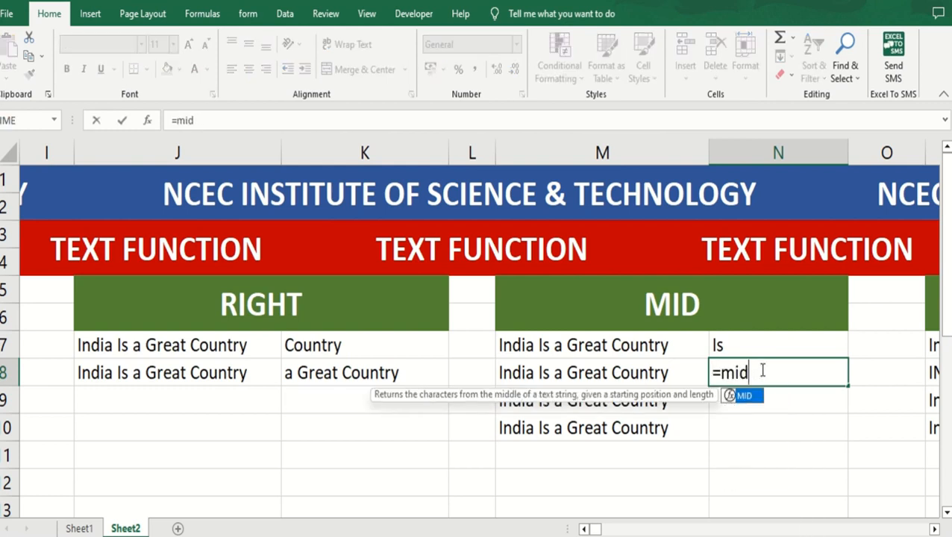
type("(")
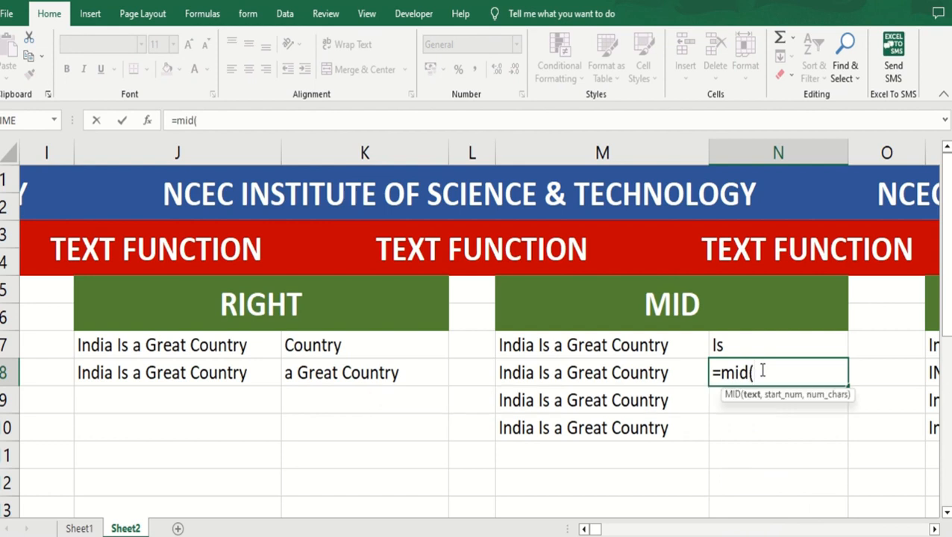
left_click(618, 374)
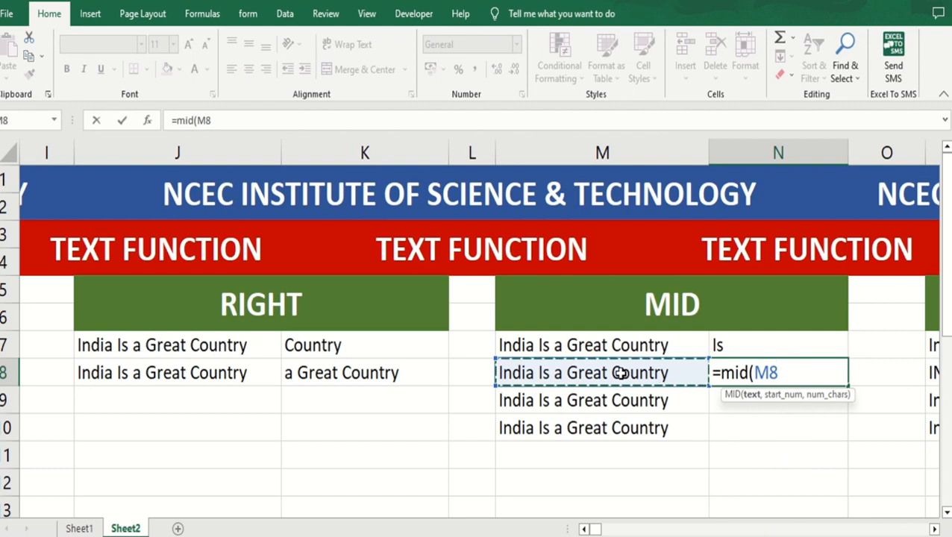
type(",")
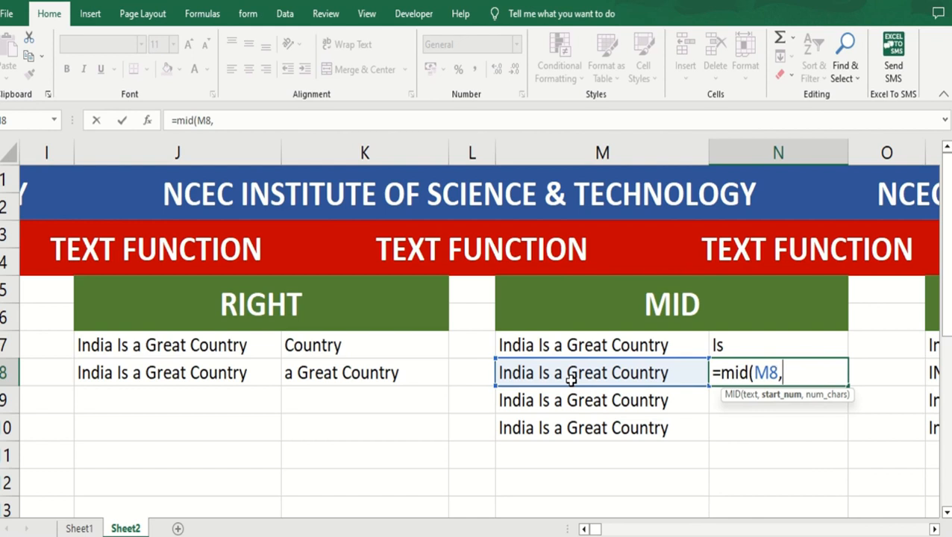
type("11,")
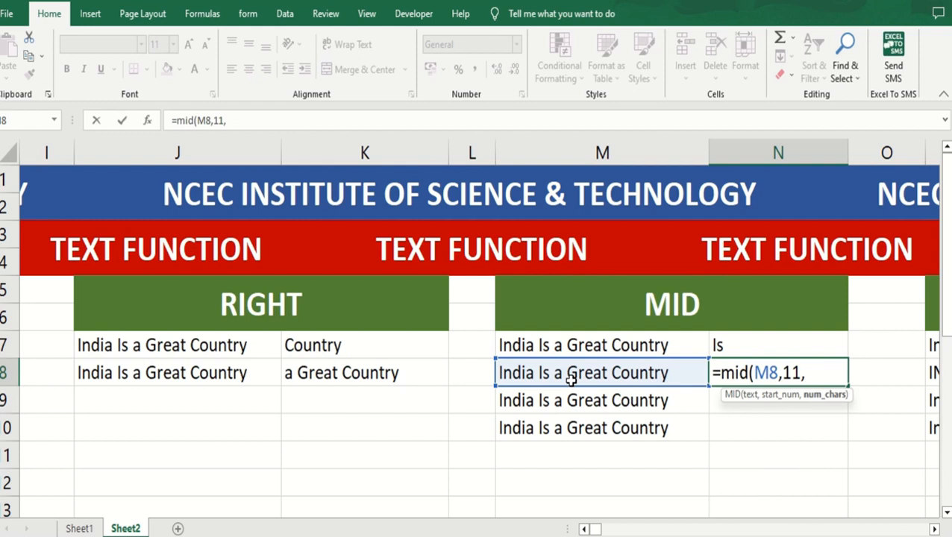
type("5)")
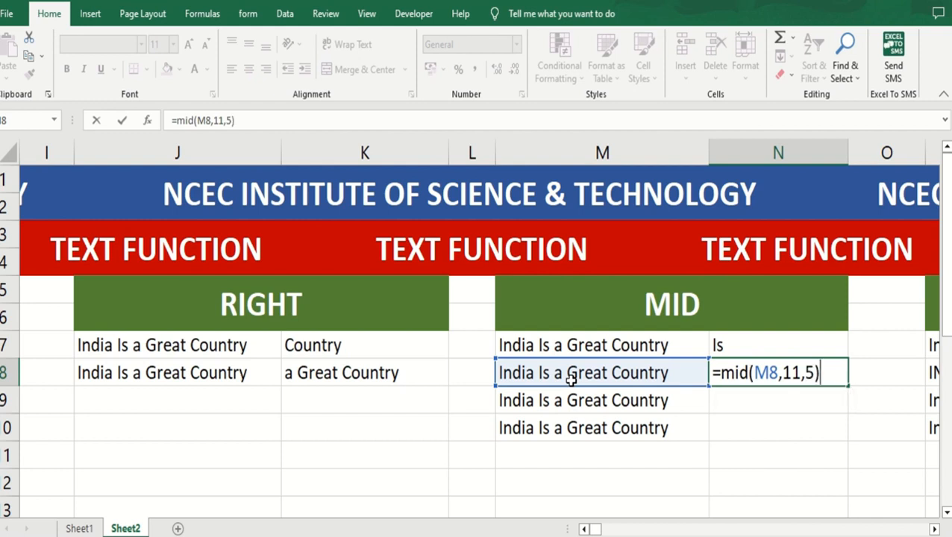
key("Return")
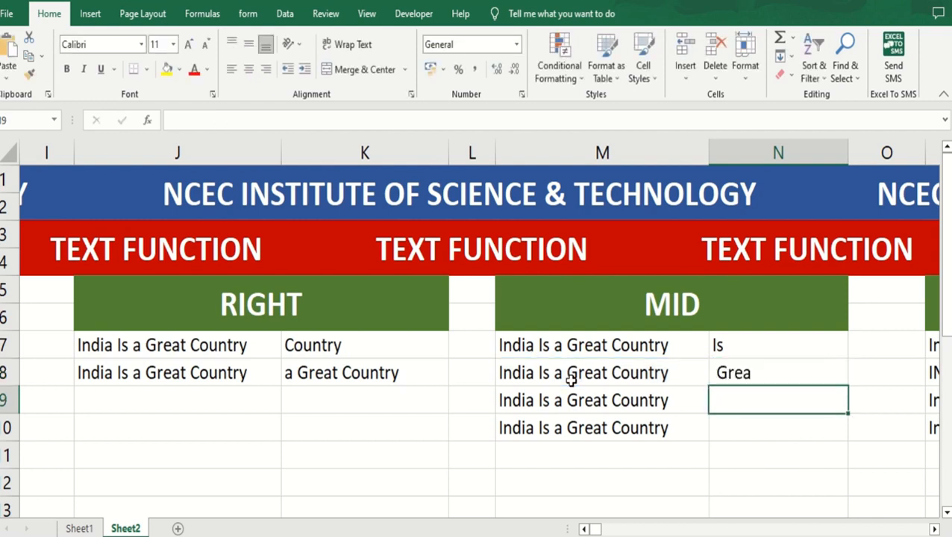
Change the start position in cell N8's MID formula to 12.
left_click(718, 375)
double_click(724, 373)
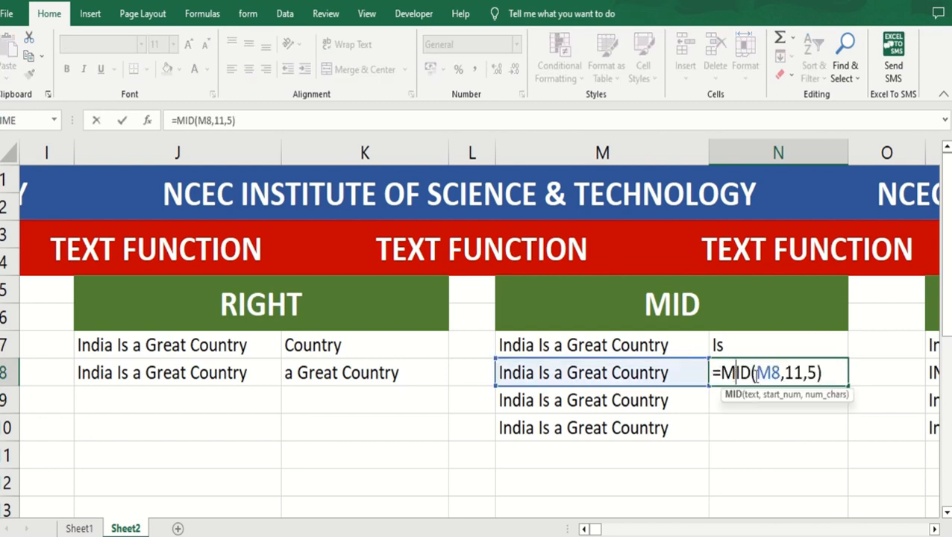
left_click(796, 374)
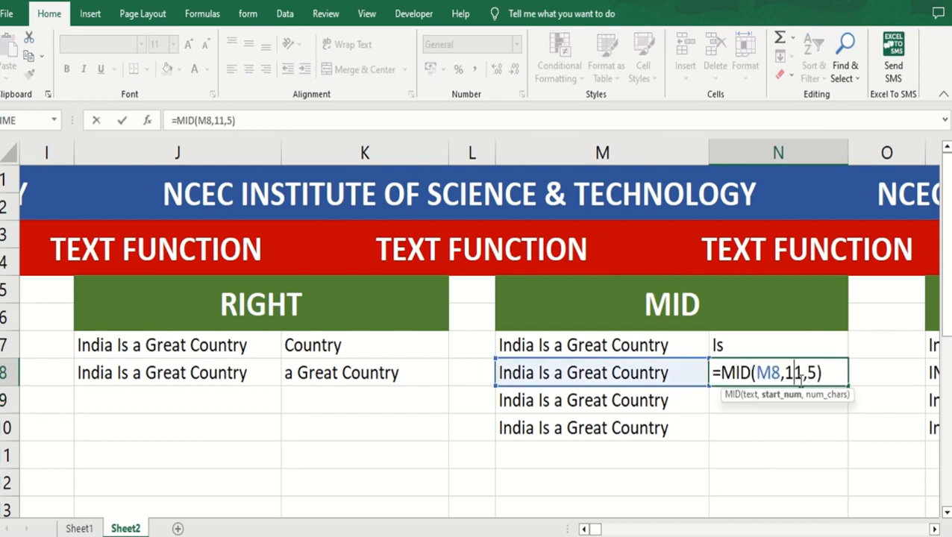
key("Delete")
type("5")
key("BackSpace")
type("2")
key("Return")
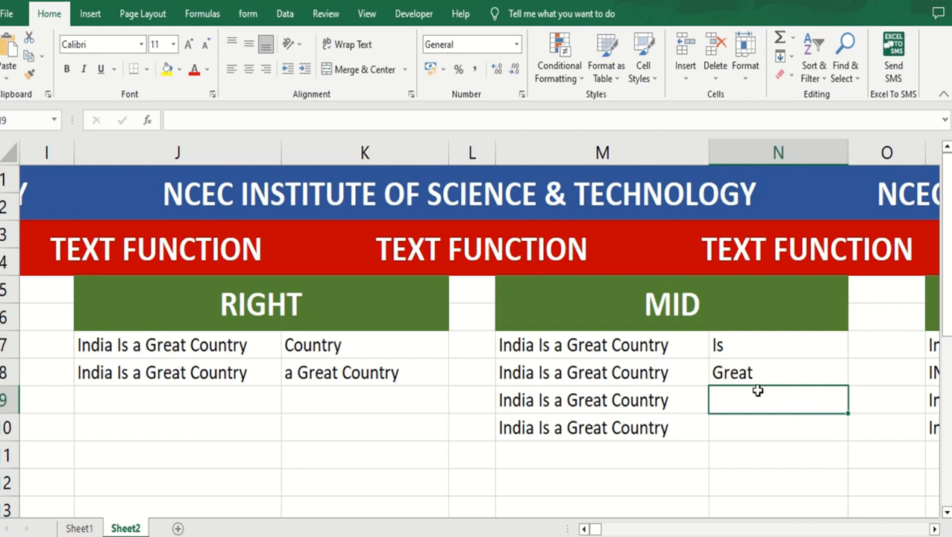
Enter =MID(M9,3,2) in cell N9 to extract two characters starting at position 3.
type("=m")
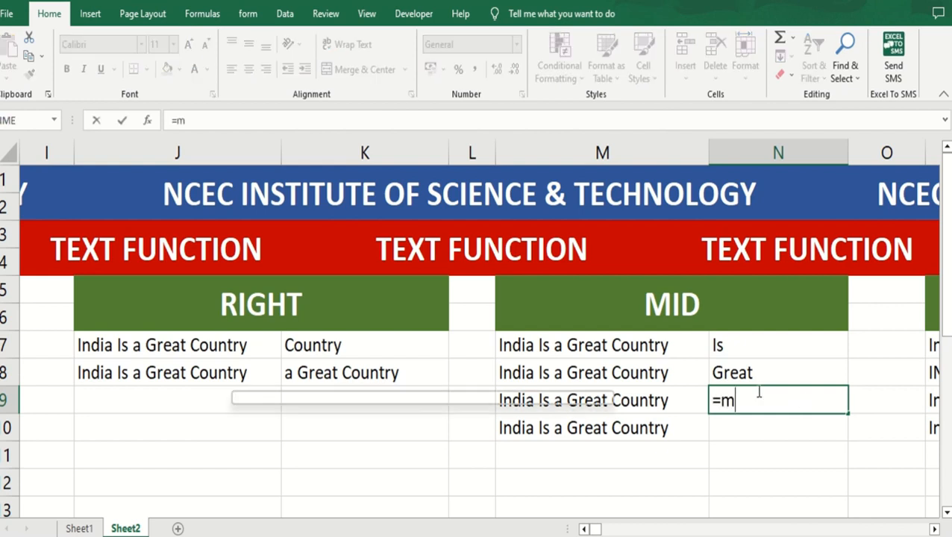
type("id(")
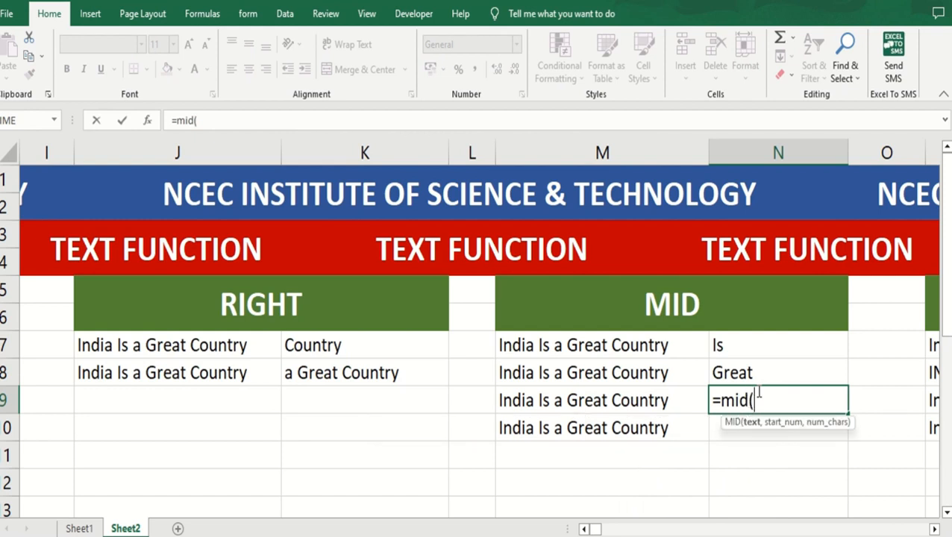
left_click(658, 401)
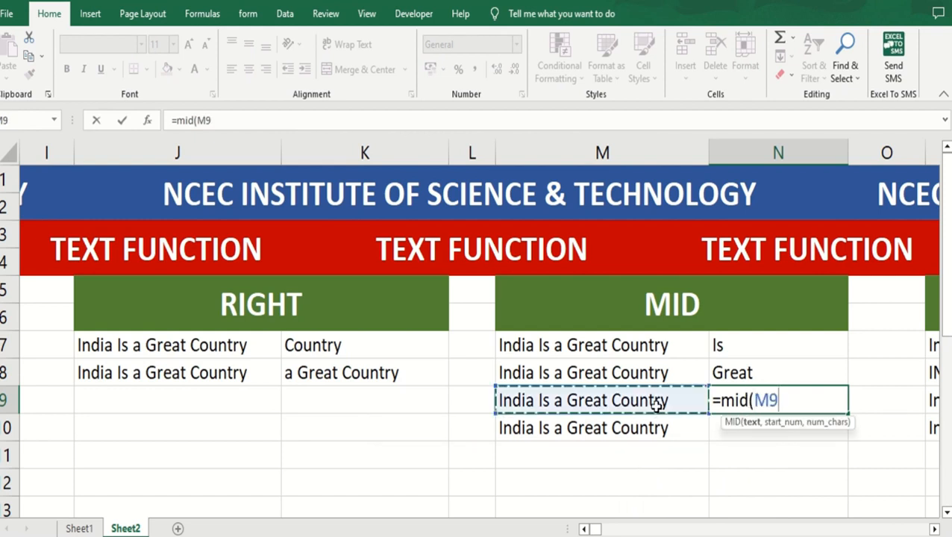
type(",")
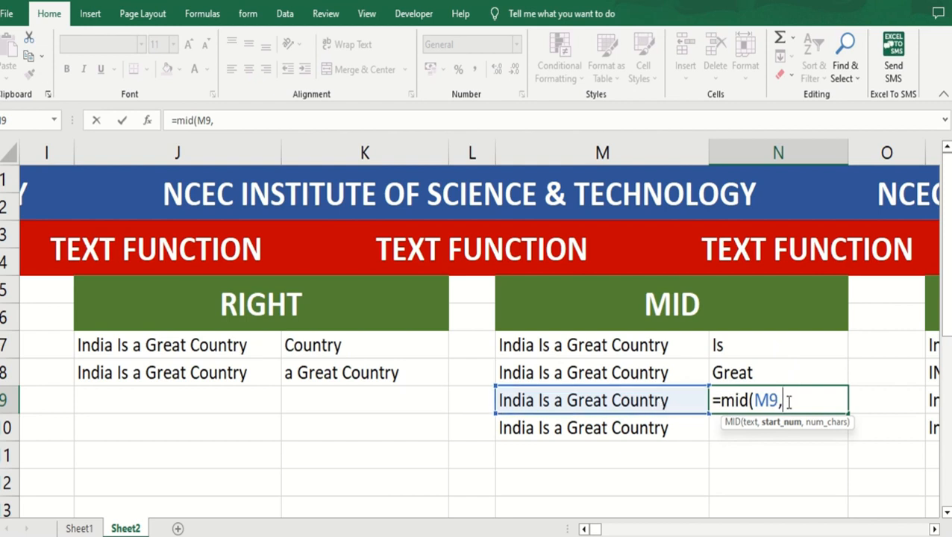
type("3,2")
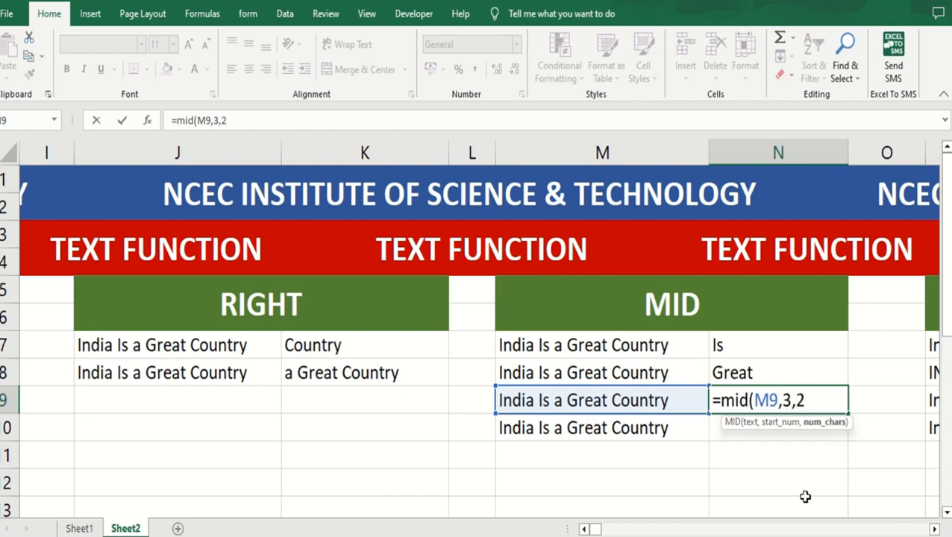
type(")")
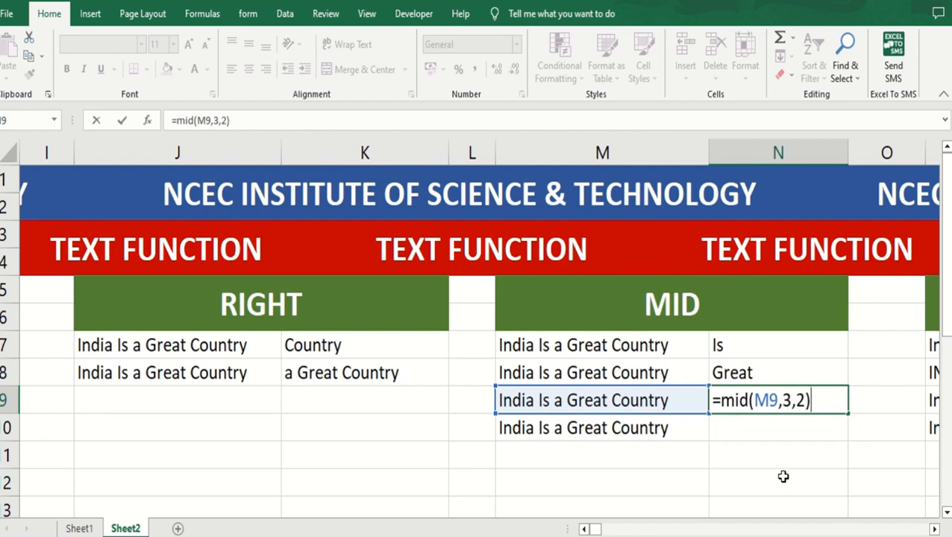
key("Return")
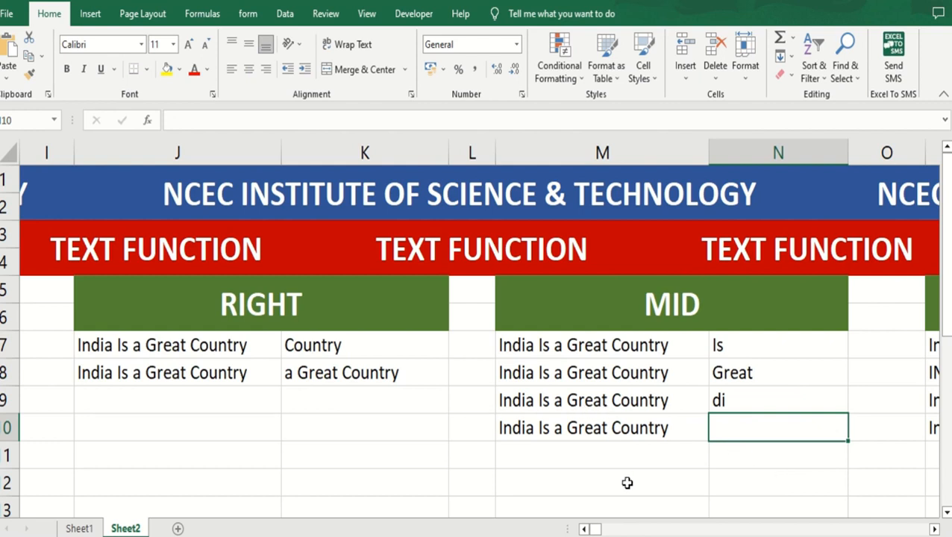
left_click(742, 401)
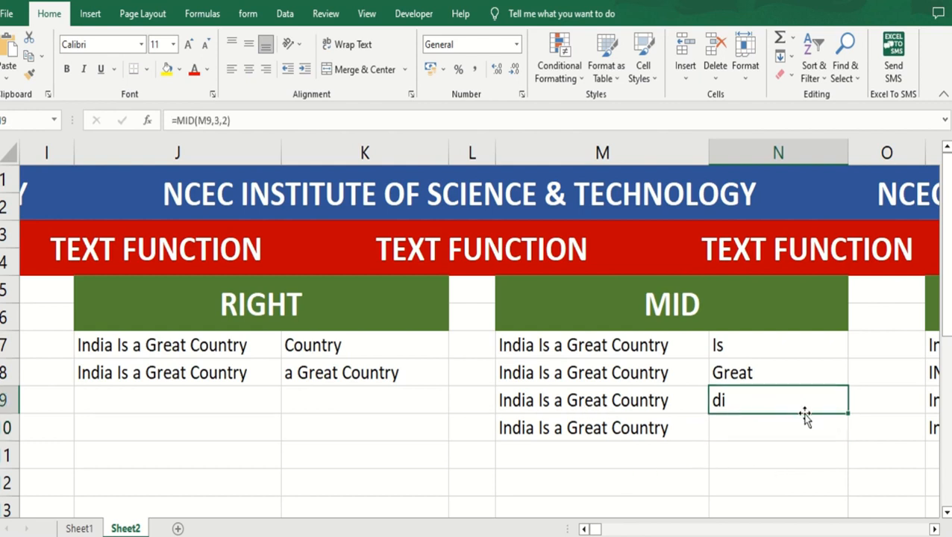
left_click(725, 429)
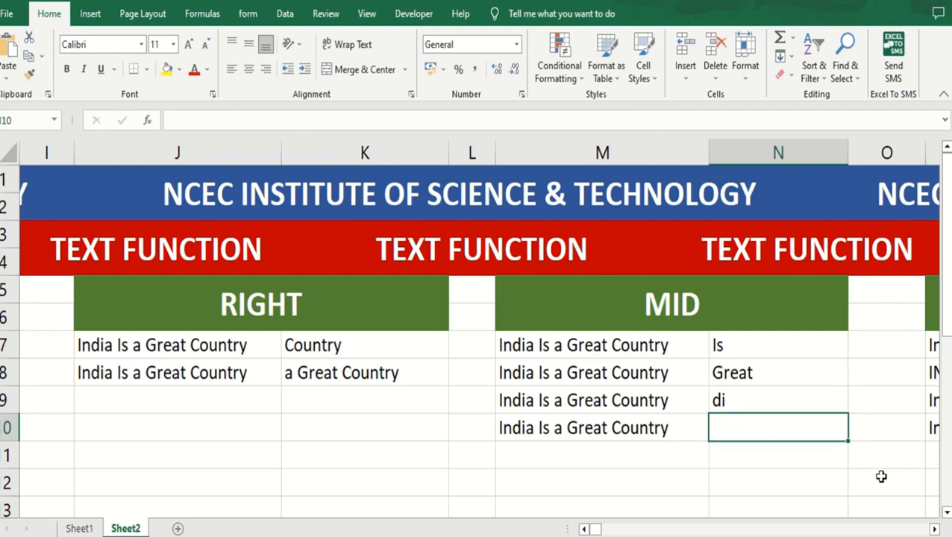
Enter =PROPER(P7) in cell Q7 for the first PROPER example and widen column Q to fit the full sentence.
left_click(934, 528)
left_click(933, 528)
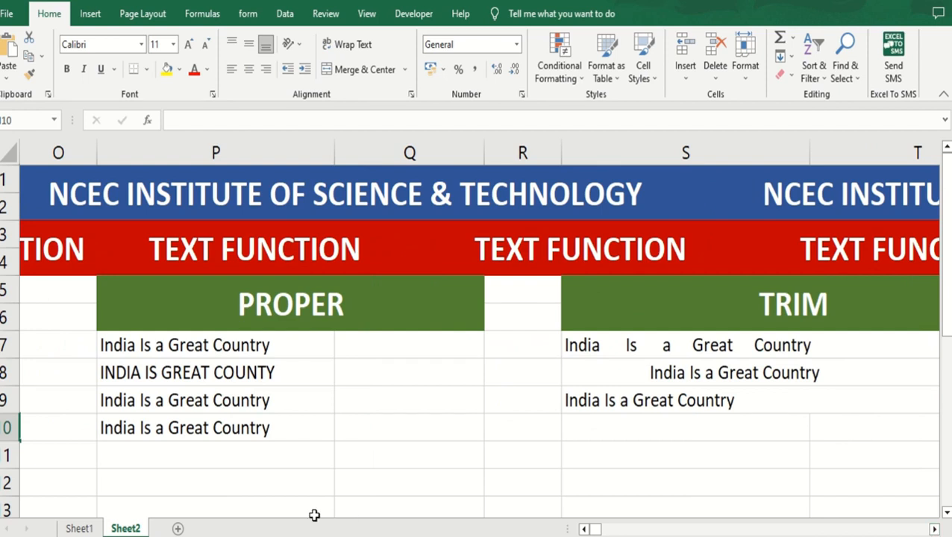
left_click(379, 351)
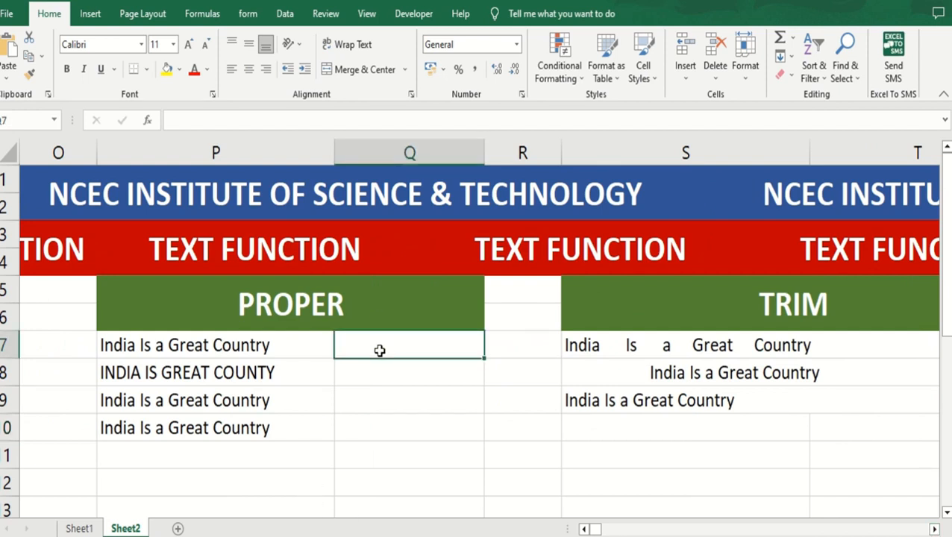
type("=")
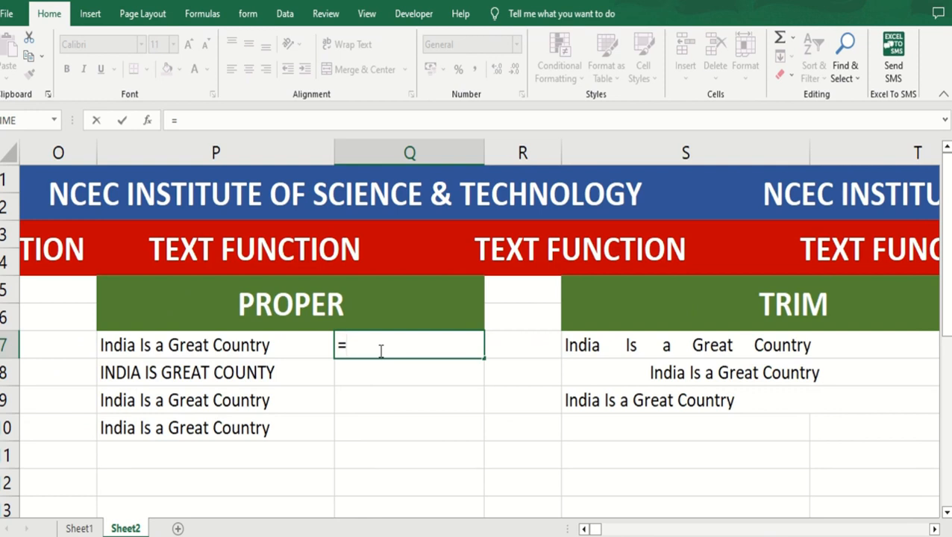
type("pro")
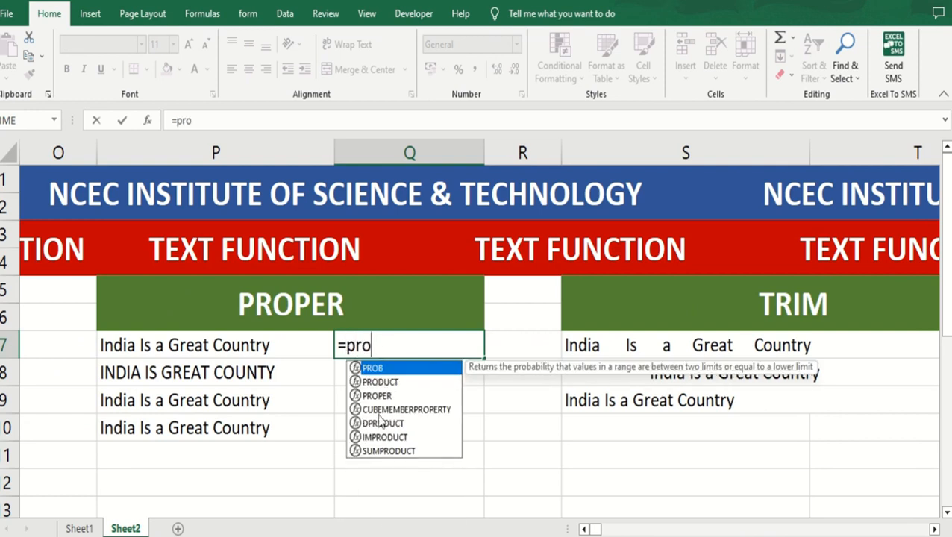
double_click(378, 396)
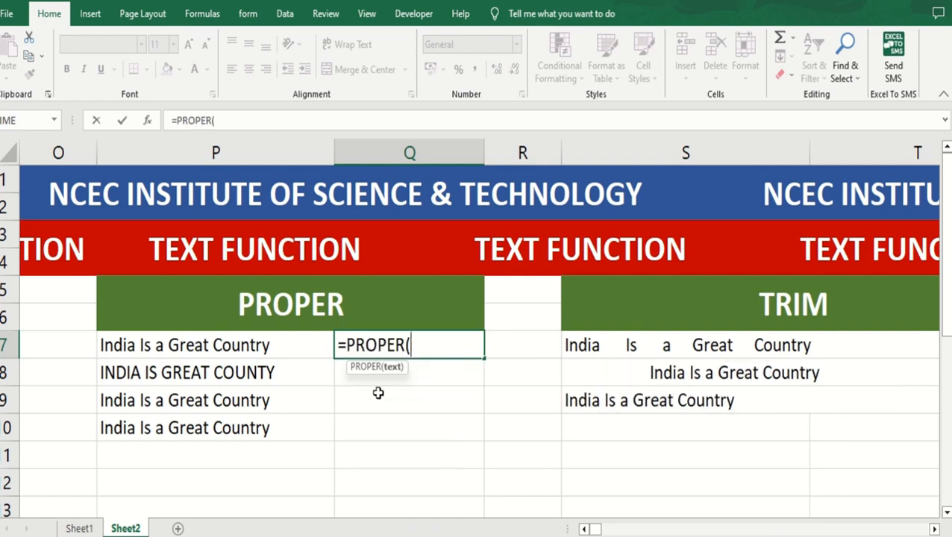
left_click(261, 352)
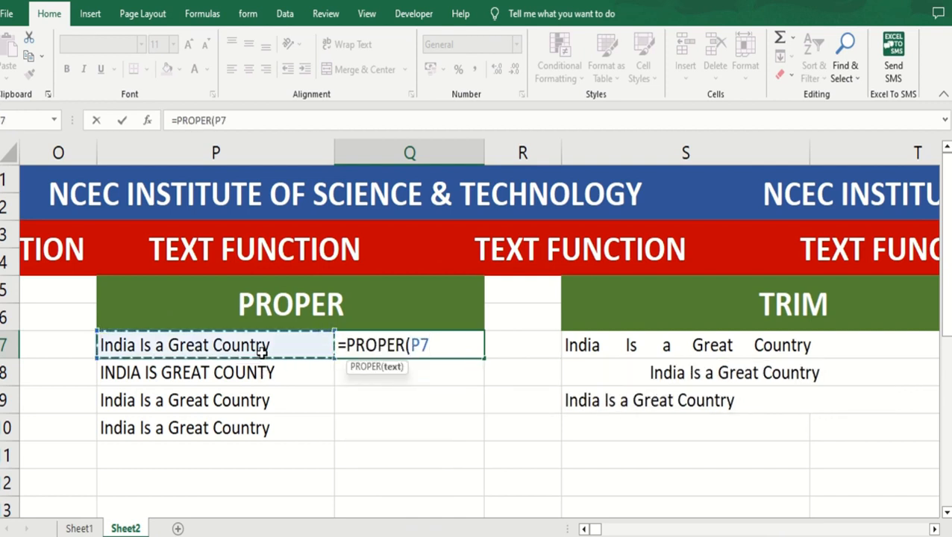
type(")")
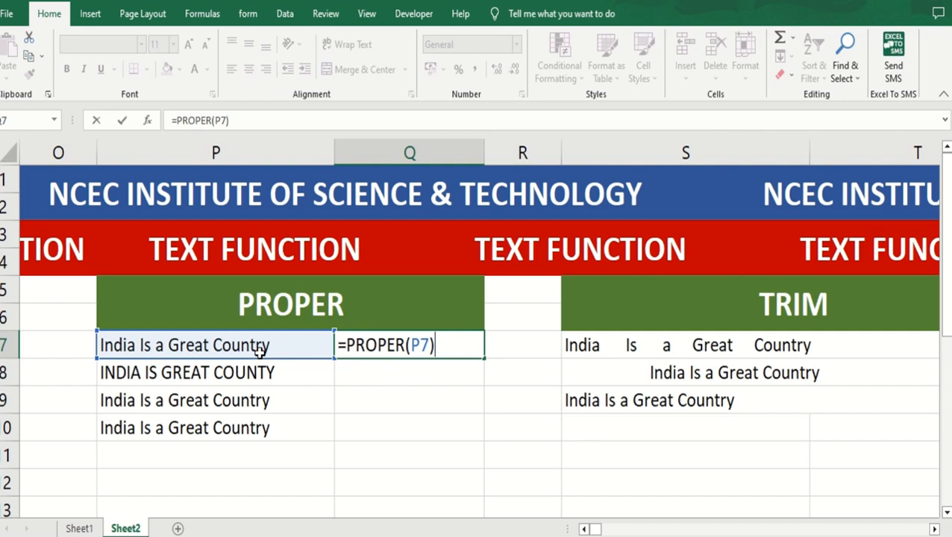
key("Return")
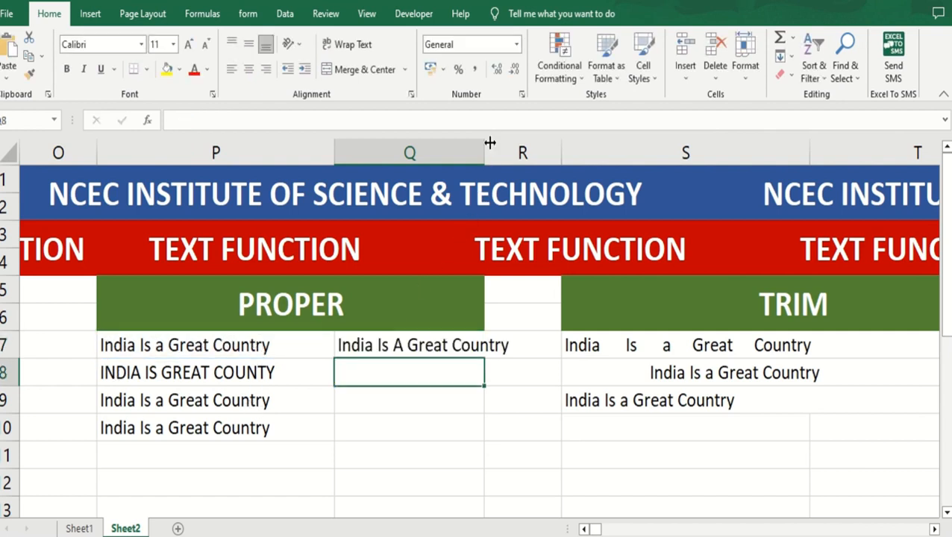
left_click_drag(485, 145, 524, 151)
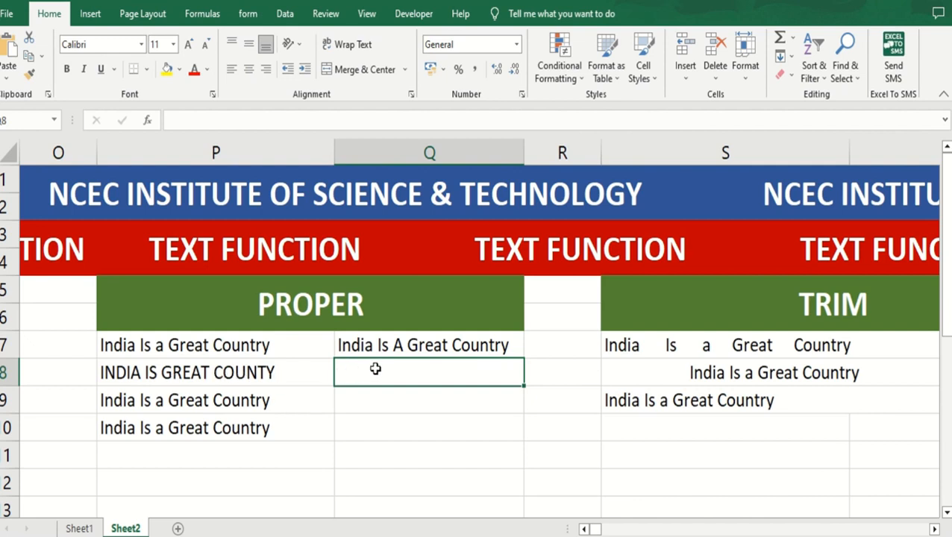
Enter =PROPER(P8) in cell Q8 to convert the all-capitals sentence to proper case.
type("=p")
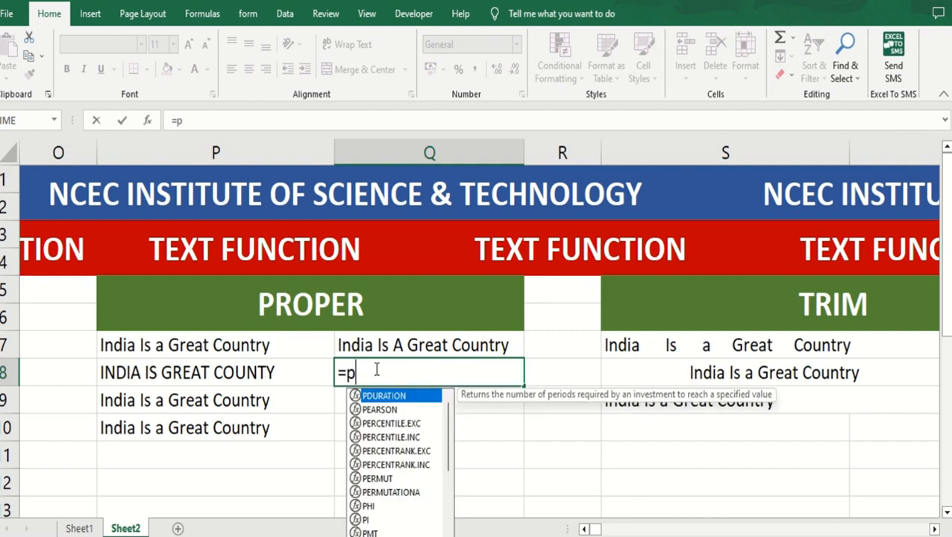
type("ro")
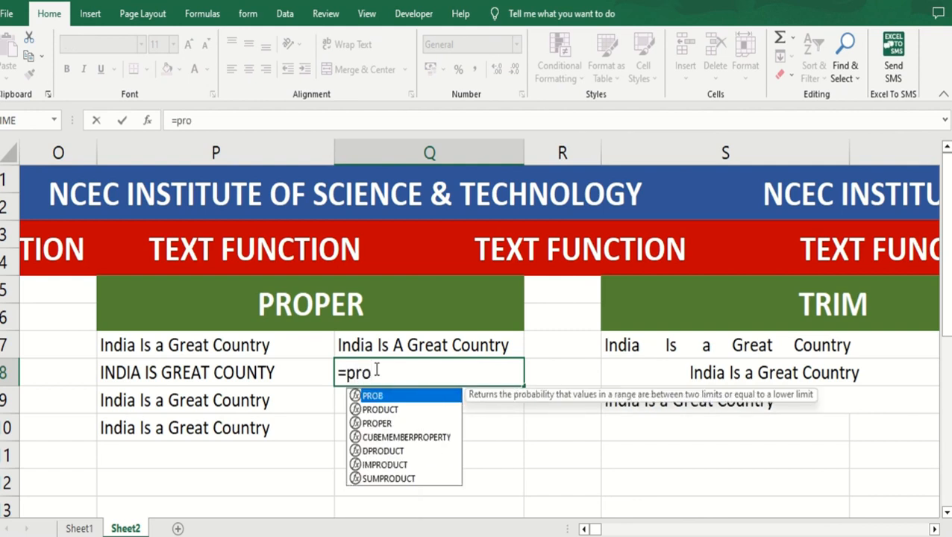
double_click(381, 423)
left_click(385, 422)
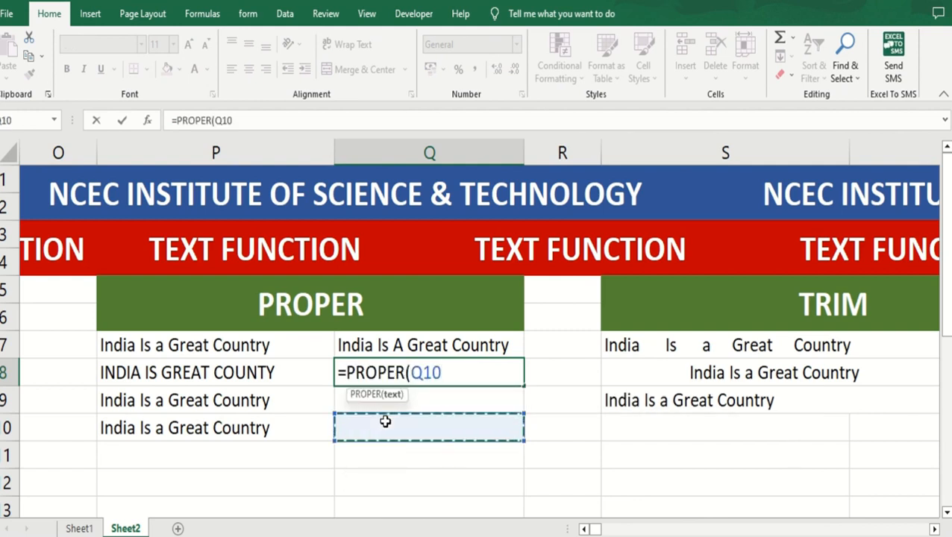
key("BackSpace")
key("BackSpace")
key("BackSpace")
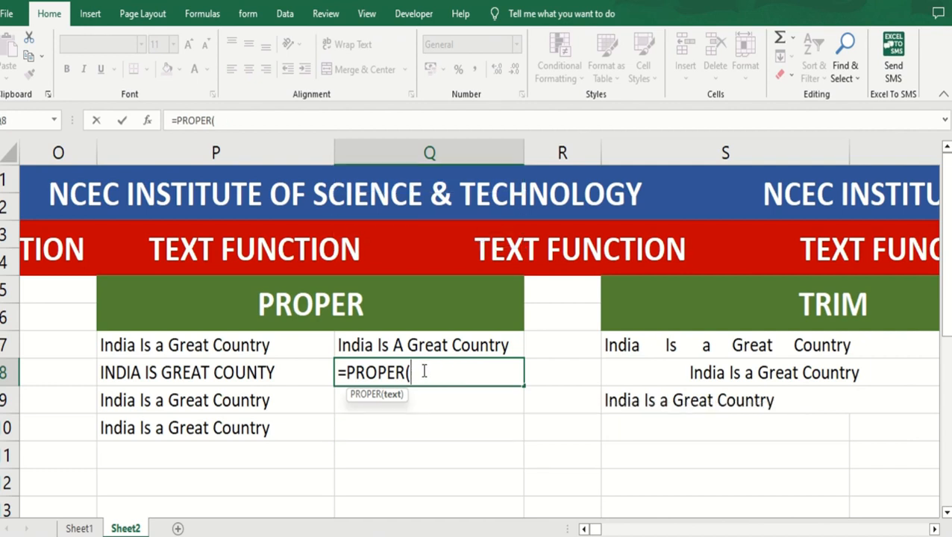
left_click(208, 370)
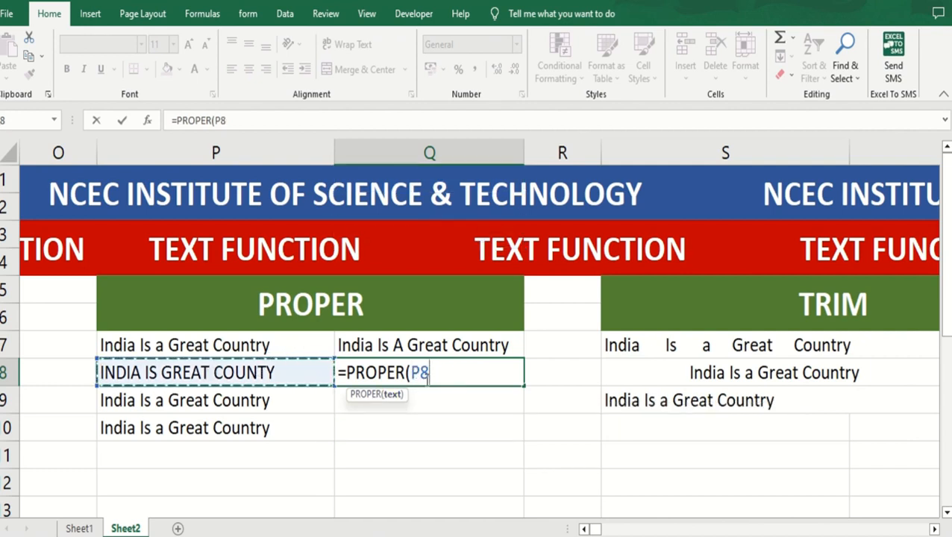
type(")")
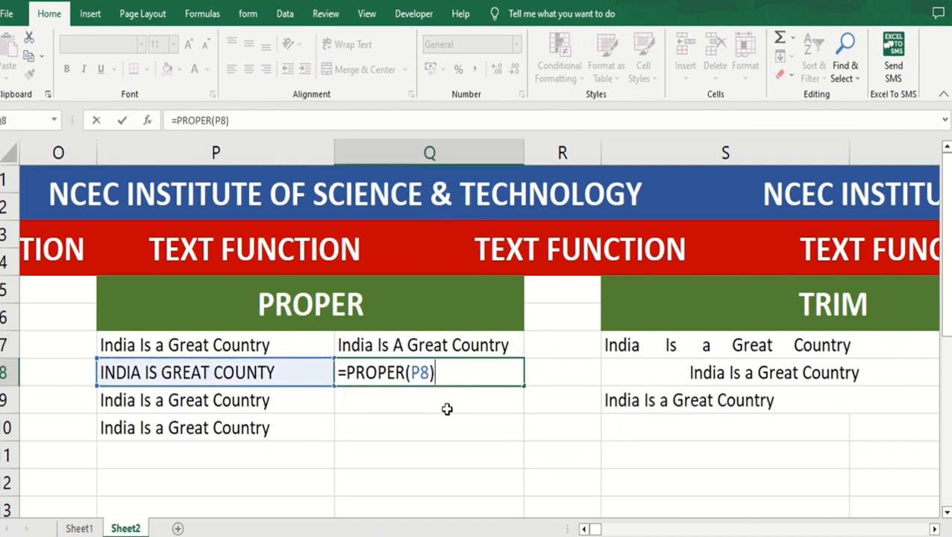
key("Return")
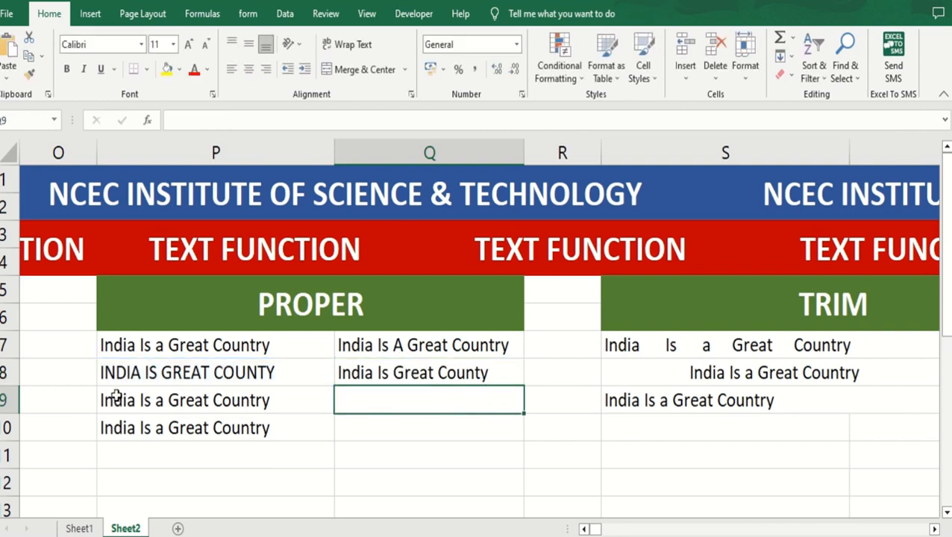
Edit the sentence in cell P9 to all lowercase, reading "india is a great country".
double_click(110, 399)
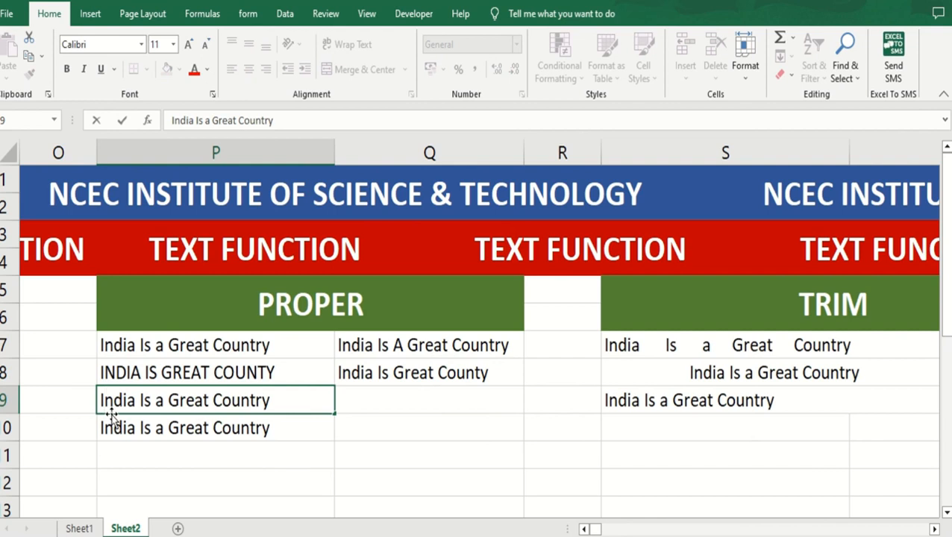
key("Delete")
type("i")
key("Right")
key("Right")
key("Right")
key("Right")
key("Right")
key("Delete")
type("i")
key("Right")
key("Right")
key("Right")
key("Right")
key("Delete")
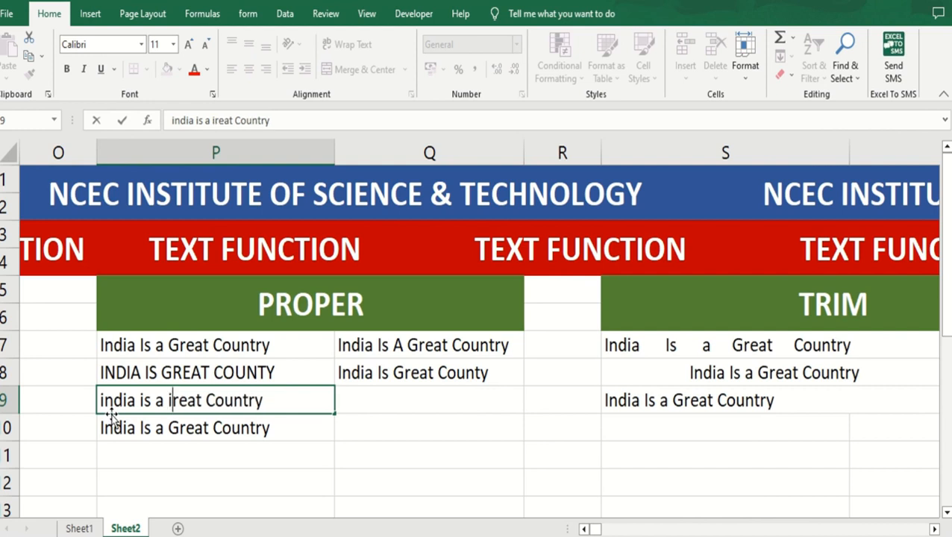
type("i")
key("Delete")
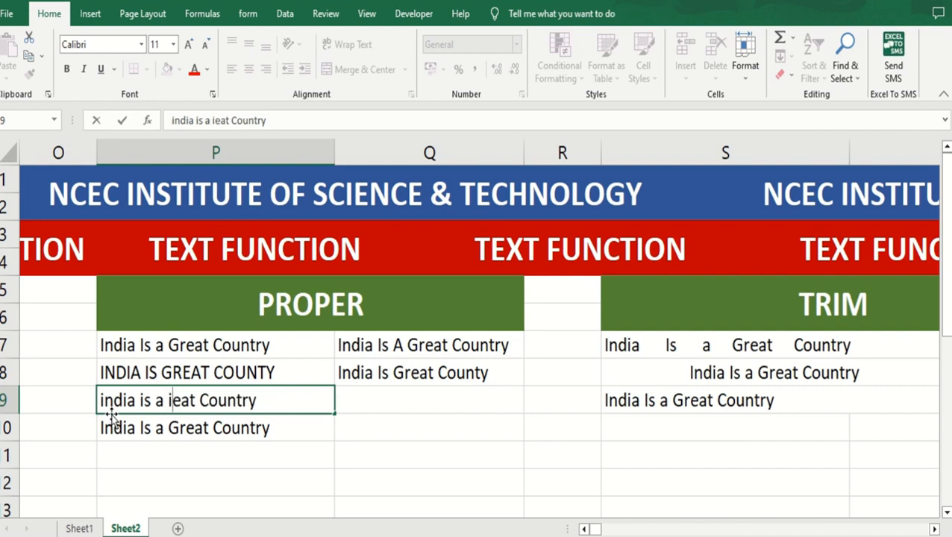
key("BackSpace")
type("gr")
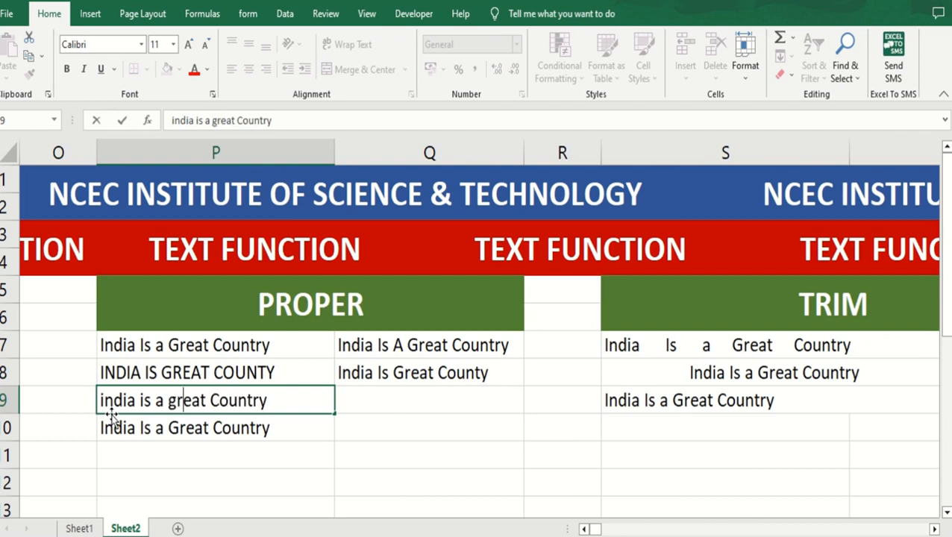
key("Right")
key("Right")
key("Right")
key("Right")
key("Delete")
type("c")
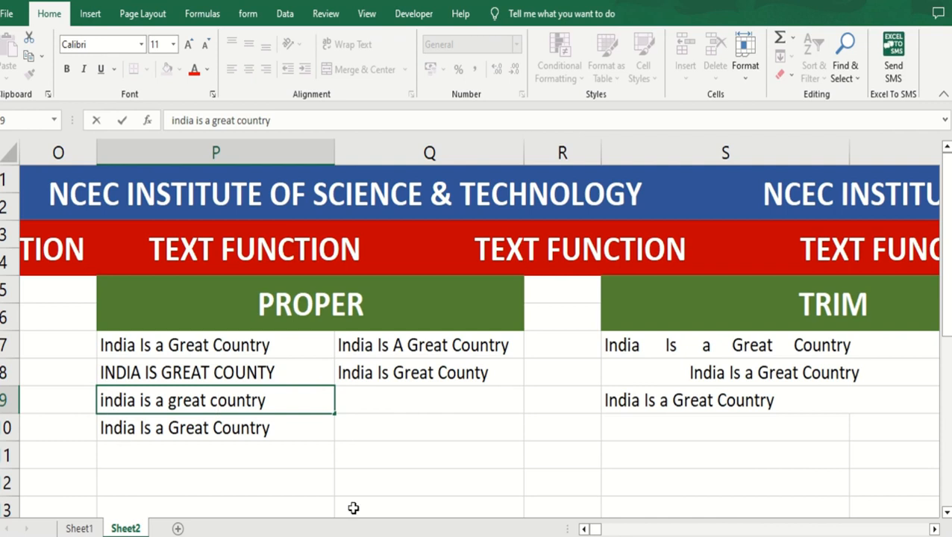
left_click(493, 424)
Fill the PROPER formula from cell Q8 down through Q10.
left_click(435, 404)
left_click(505, 369)
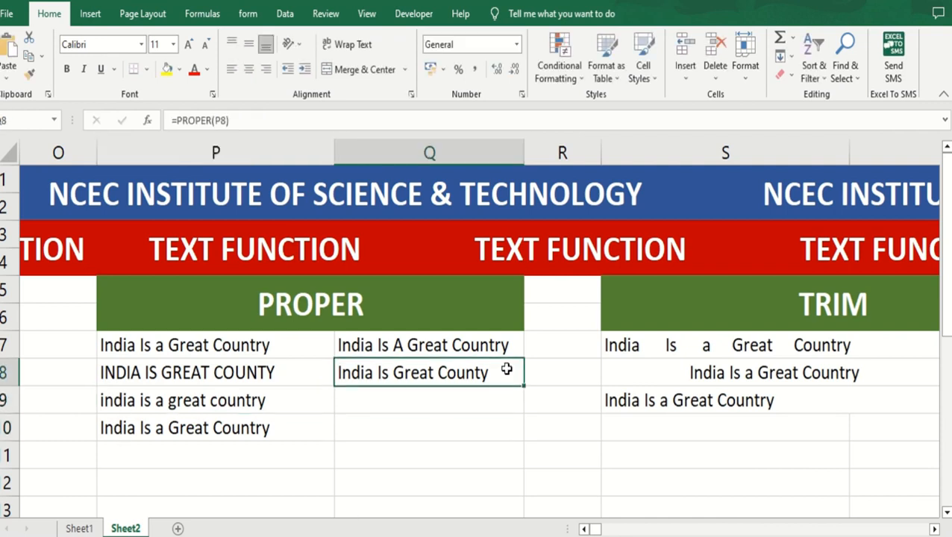
left_click_drag(523, 385, 512, 436)
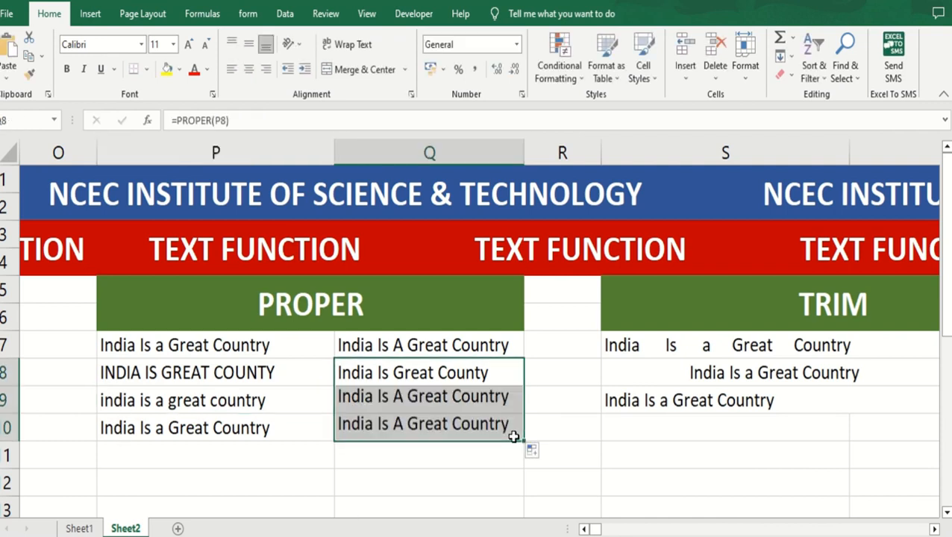
left_click(462, 486)
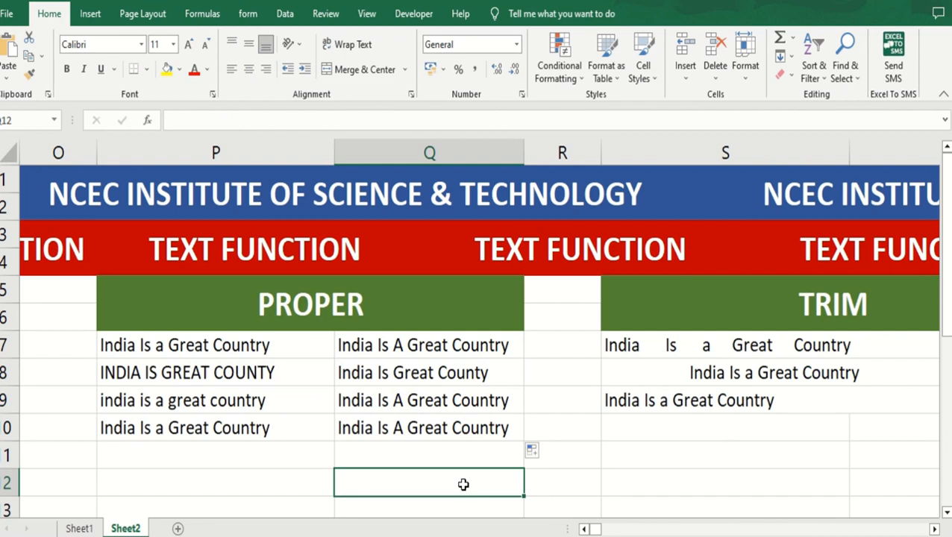
Widen column S in the TRIM section slightly and check the spacing of the sample sentences in S8 and S9.
left_click(934, 528)
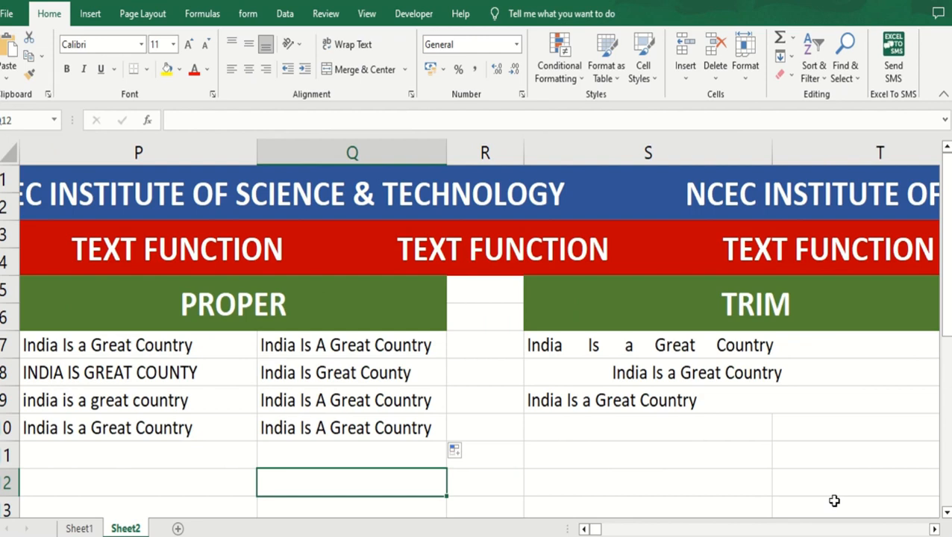
left_click(934, 529)
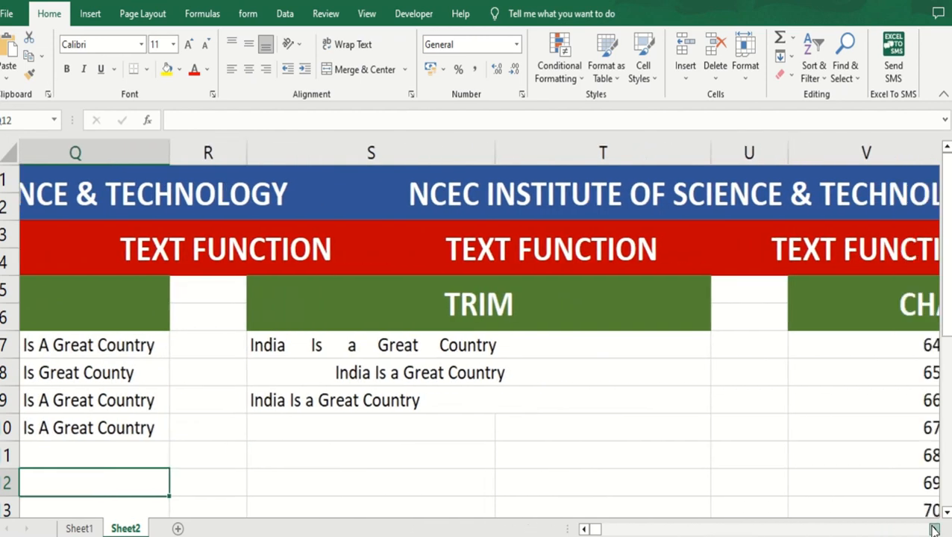
left_click(934, 529)
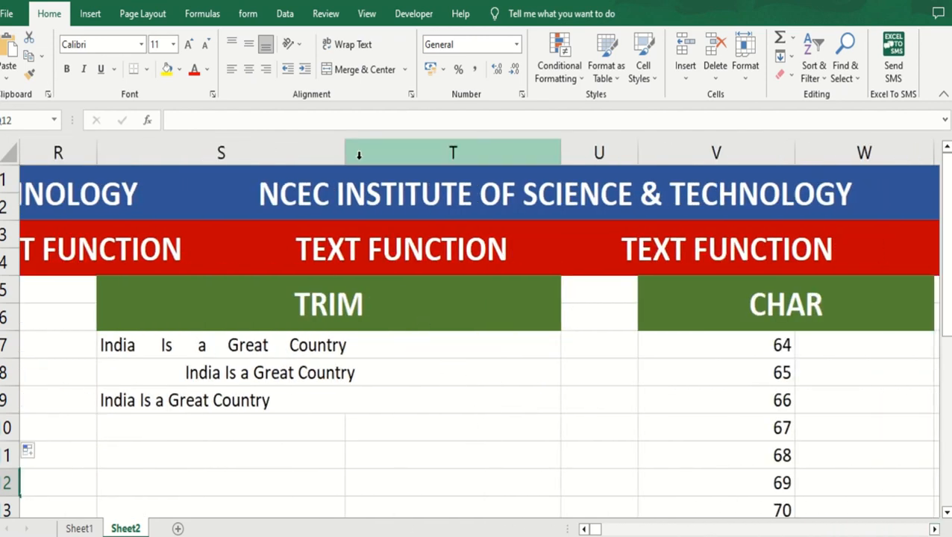
left_click_drag(346, 153, 380, 151)
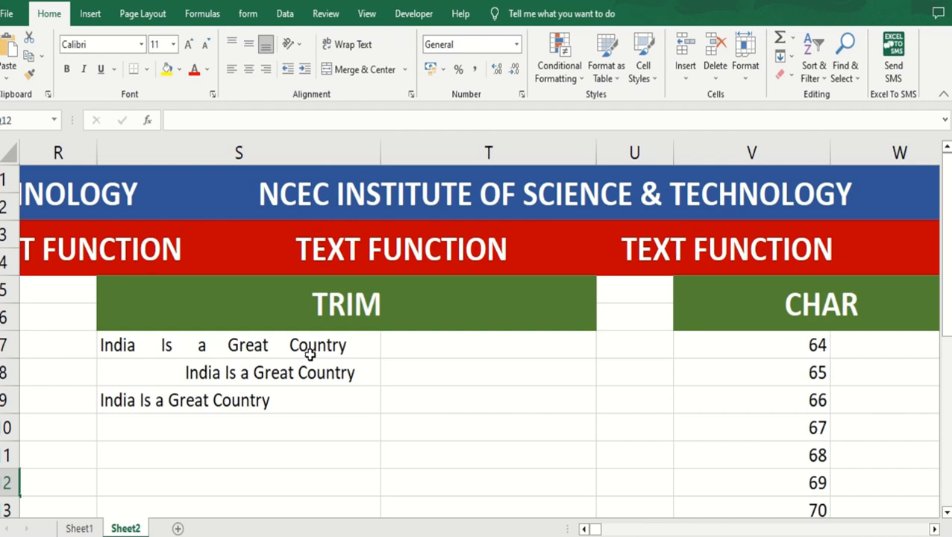
left_click(232, 372)
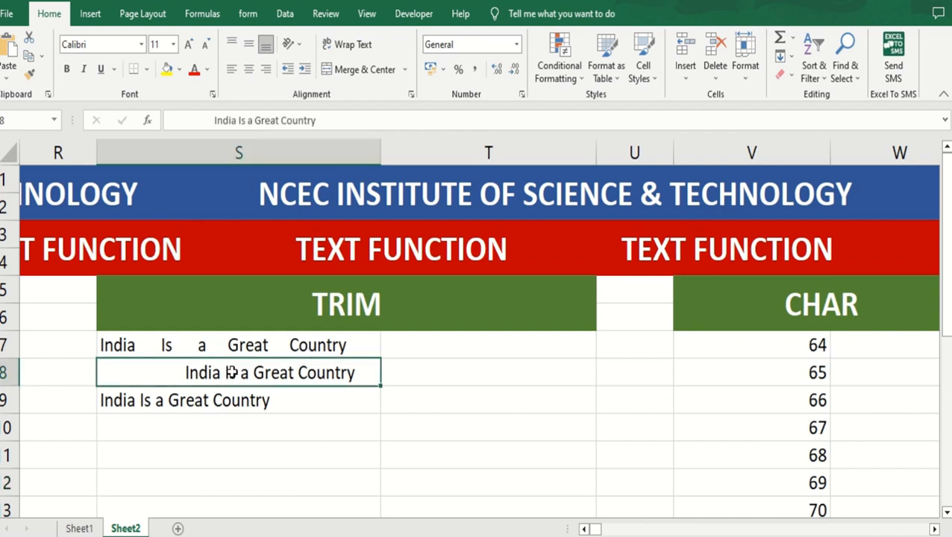
left_click(165, 400)
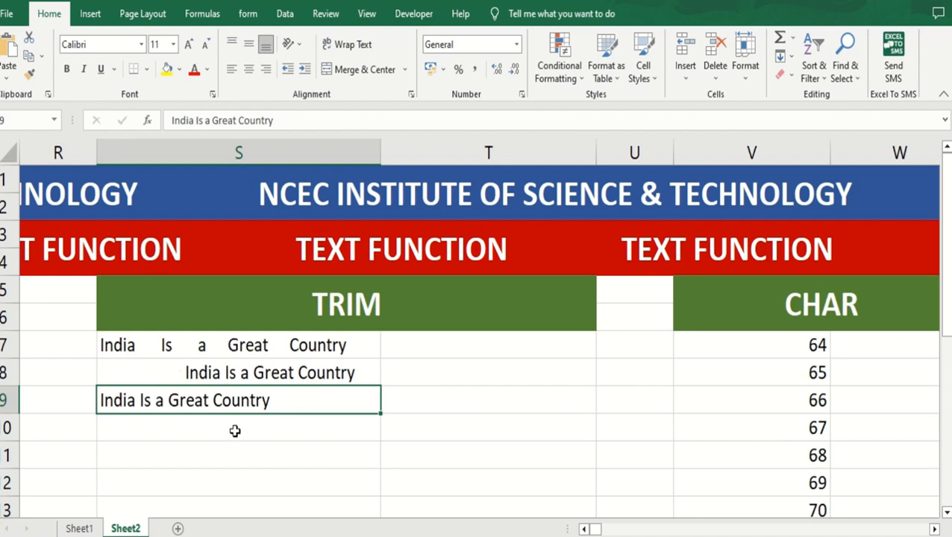
Enter =TRIM(S7) in cell T7 to remove the extra spaces between the words.
left_click(448, 346)
type("=")
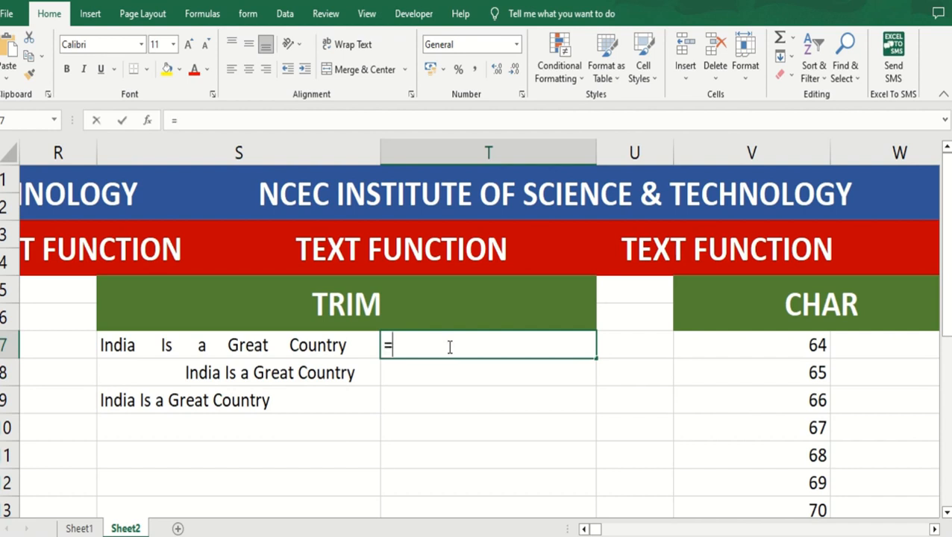
type("te")
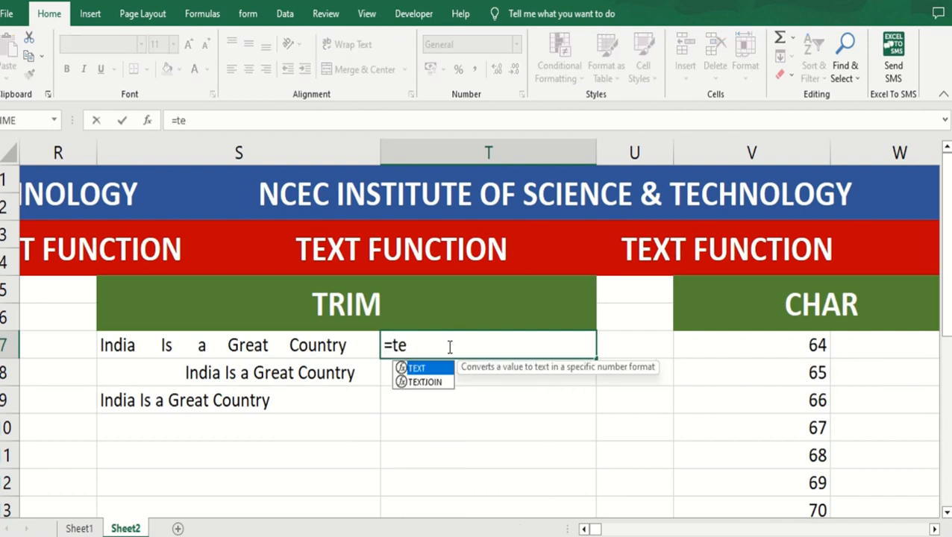
key("BackSpace")
type("r")
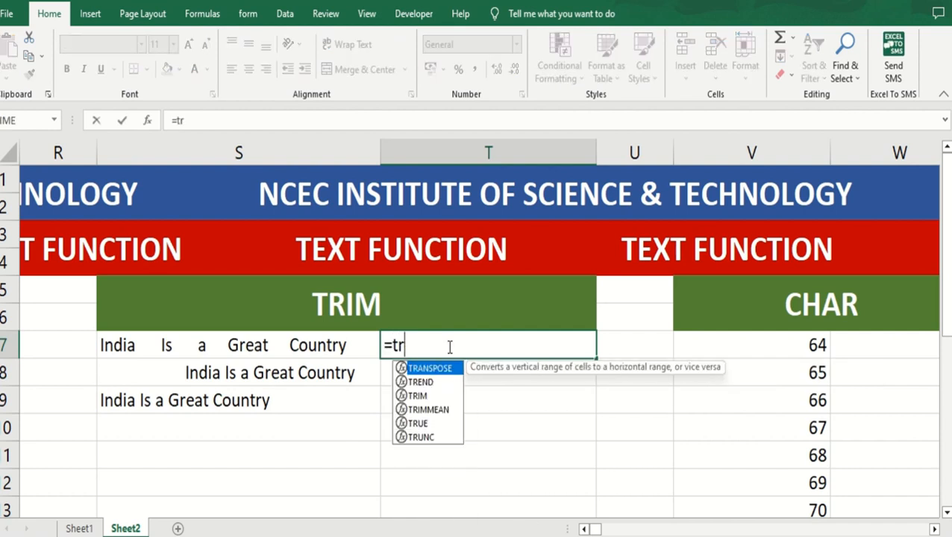
double_click(418, 397)
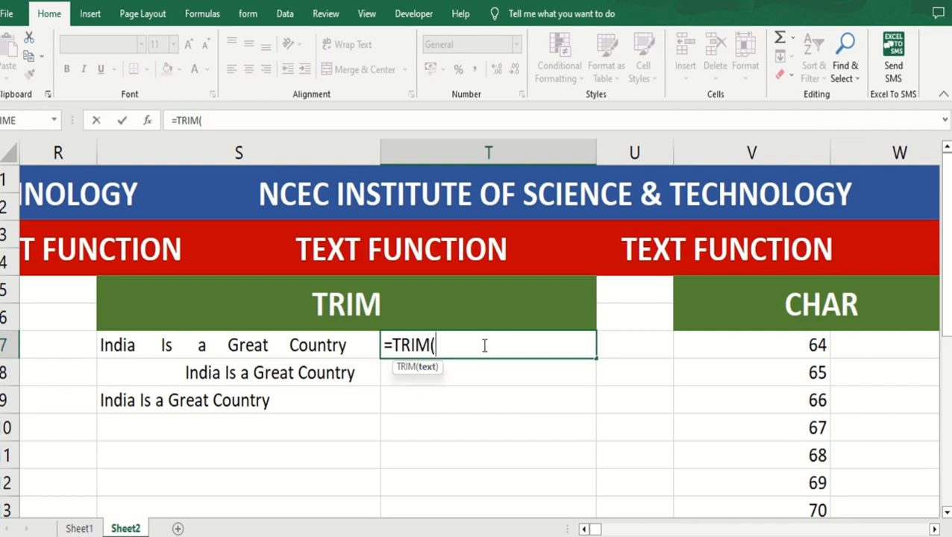
left_click(170, 347)
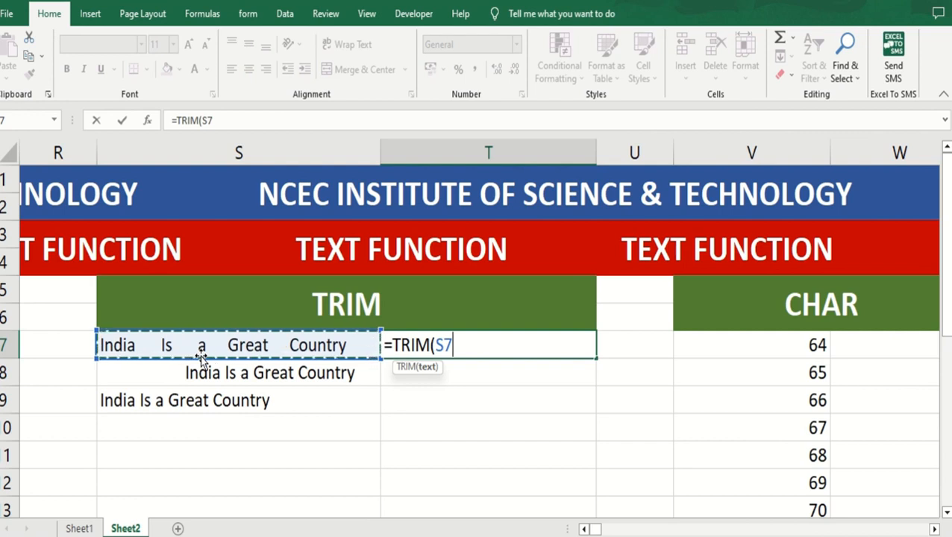
type(")")
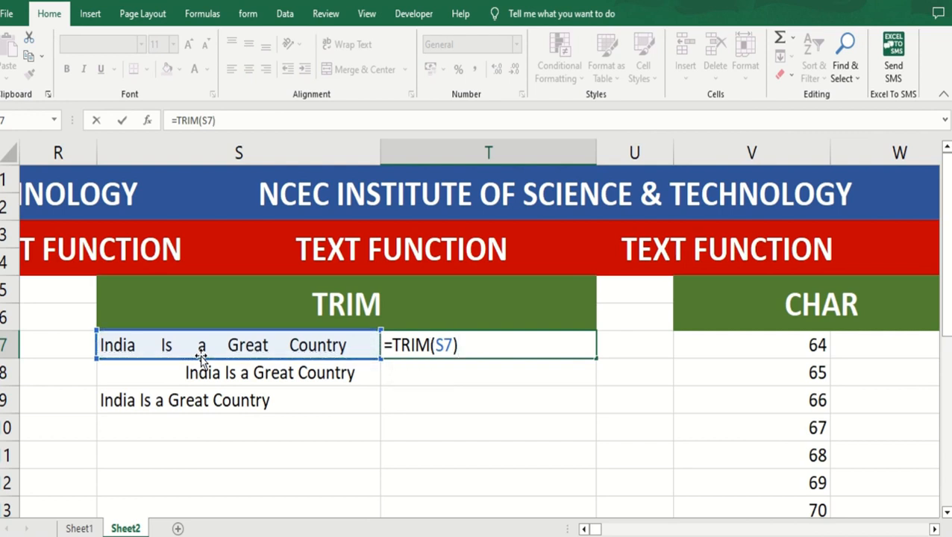
key("Return")
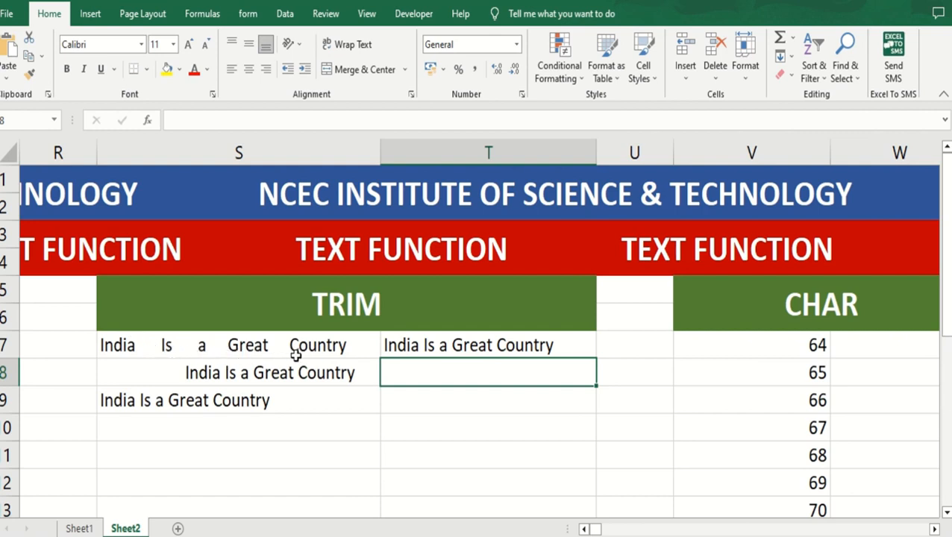
Fill the TRIM formula from cell T7 down through T9.
left_click(494, 347)
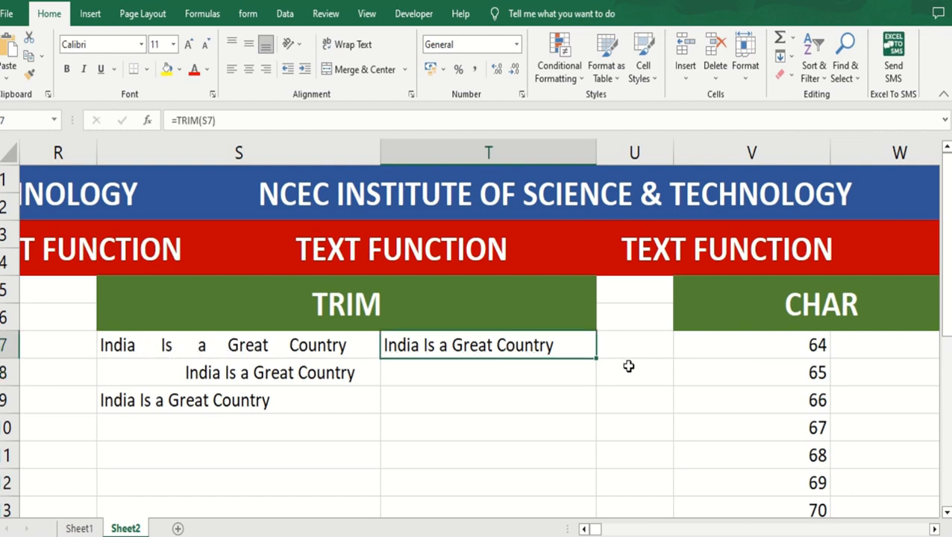
left_click_drag(597, 359, 581, 419)
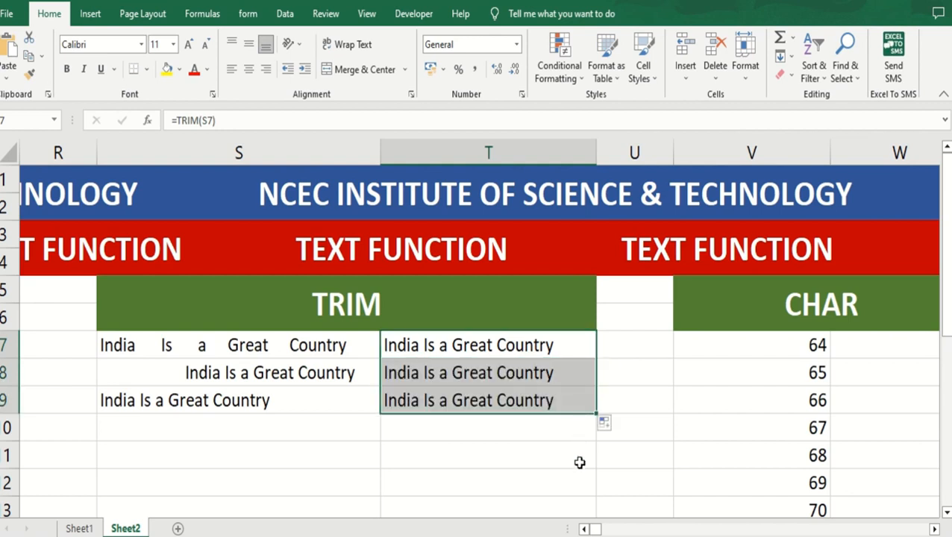
left_click(541, 457)
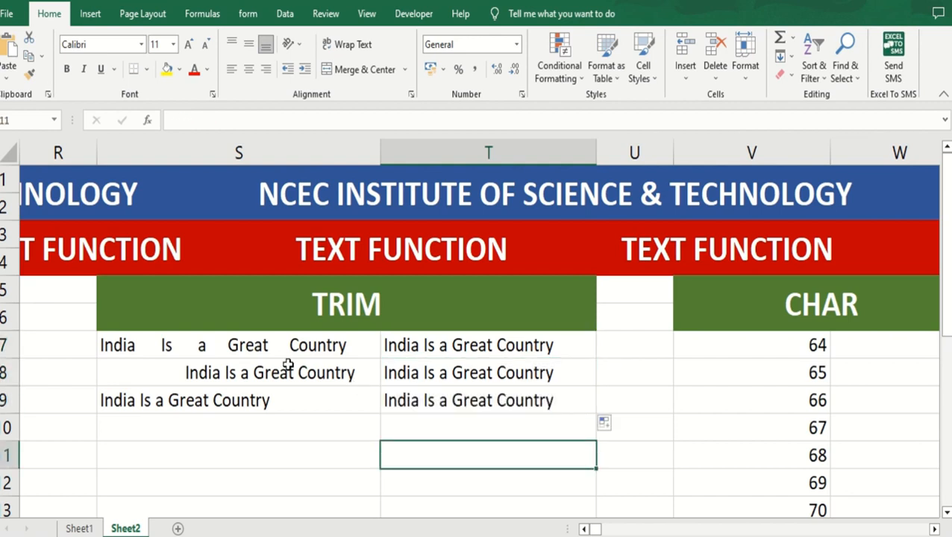
Enter =CHAR(V7) in cell W7 of the CHAR section to convert the code number into its character.
left_click(934, 530)
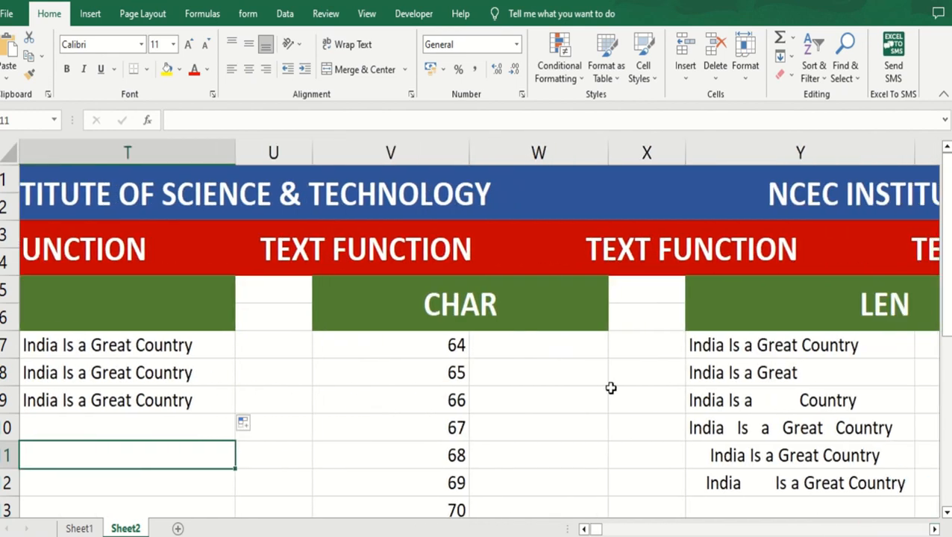
left_click(515, 345)
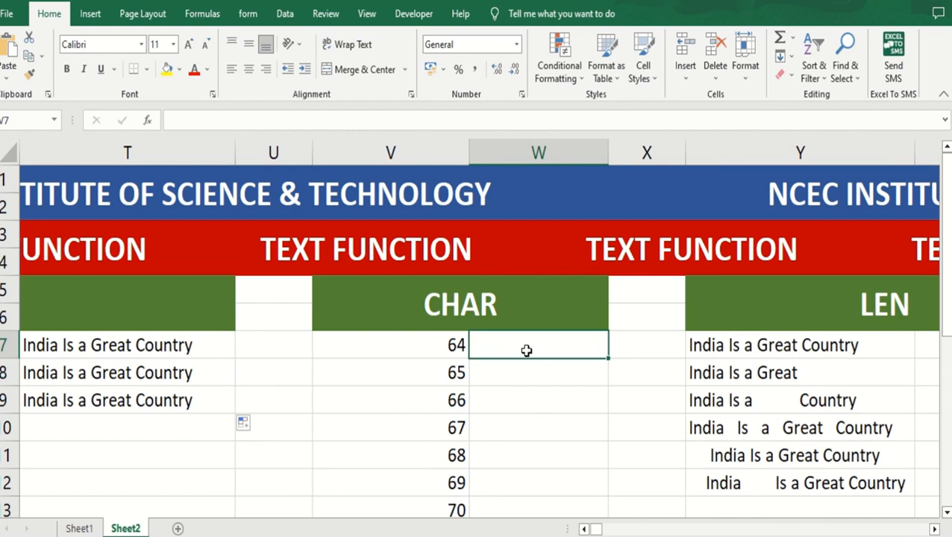
type("=ch")
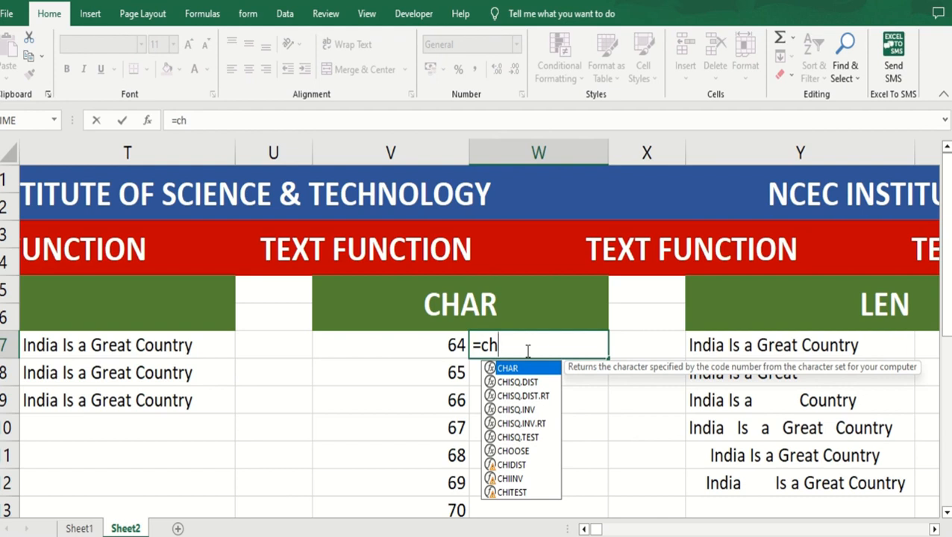
double_click(517, 369)
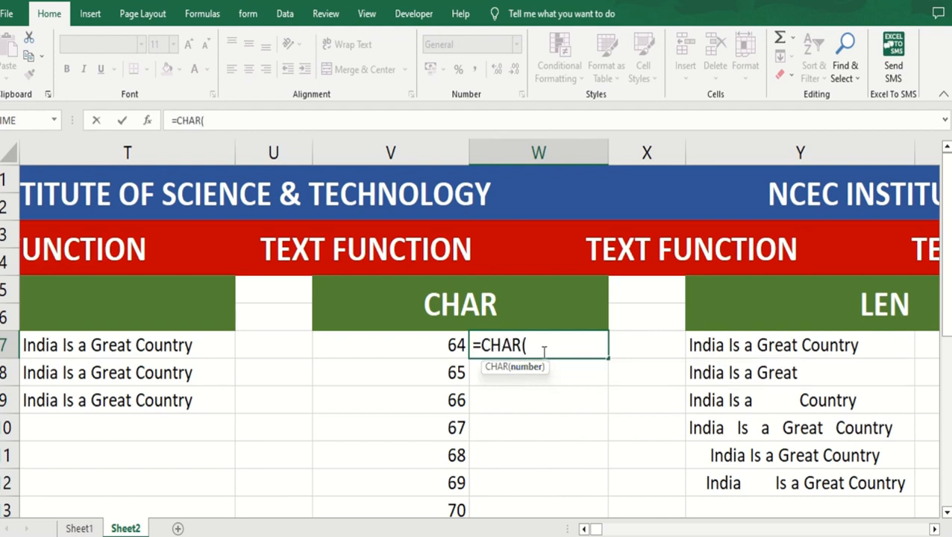
left_click(450, 343)
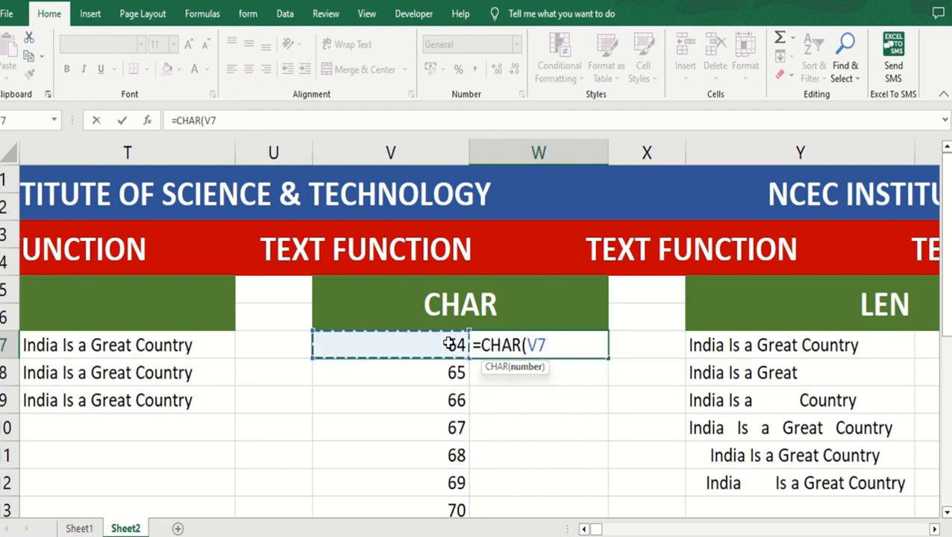
type(")")
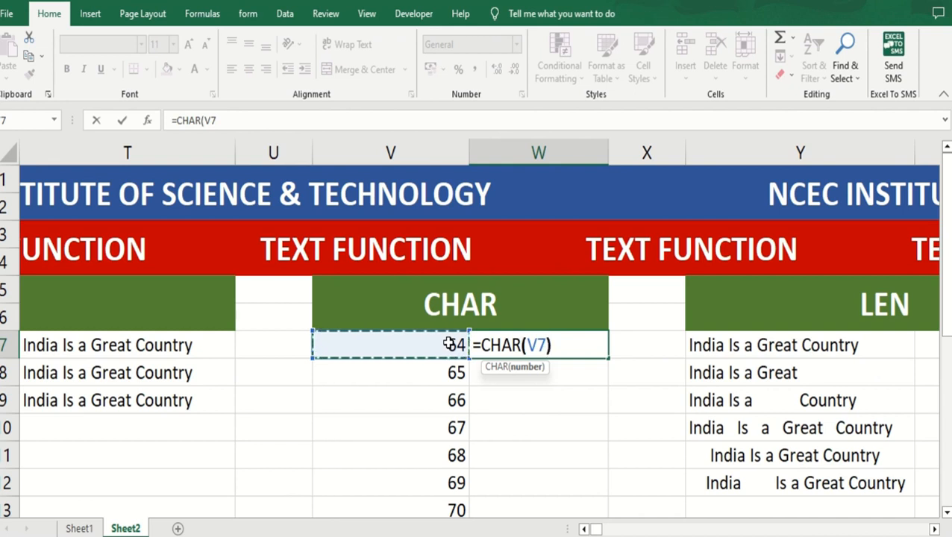
key("Return")
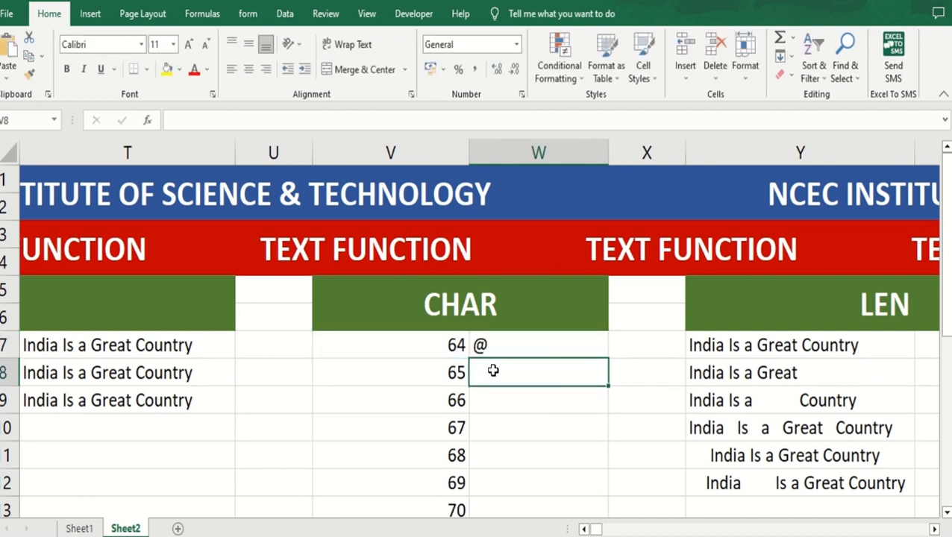
Enter =CHAR(V8) in cell W8 to convert the second code number into its character.
type("=ch")
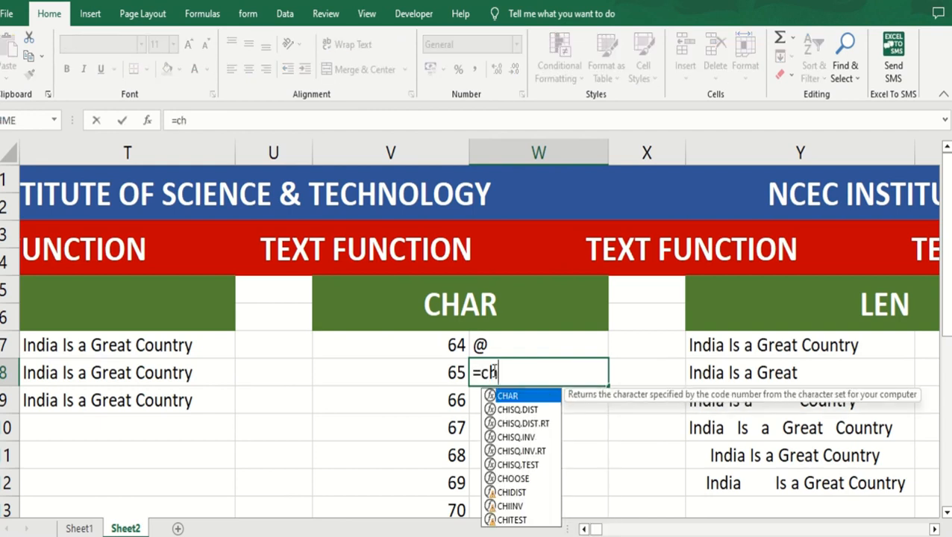
type("ar(")
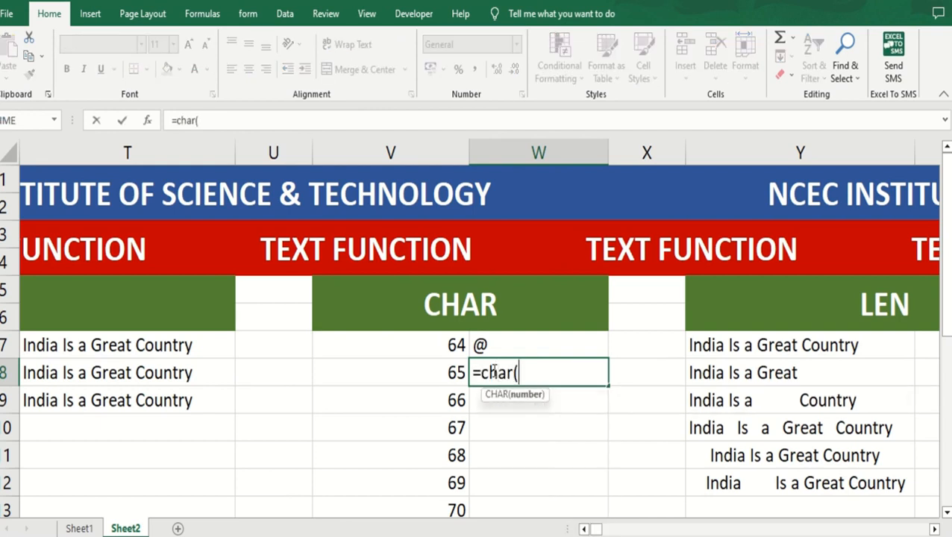
left_click(432, 370)
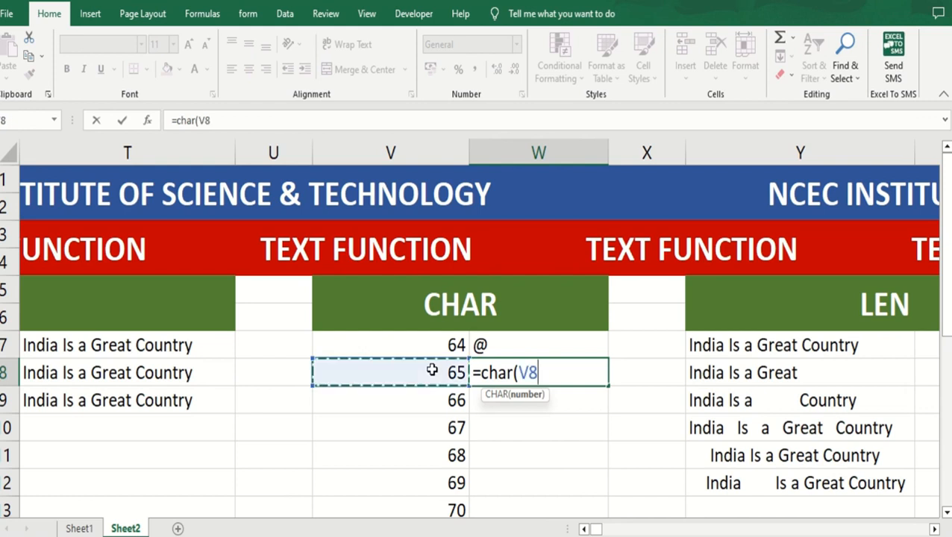
type(")")
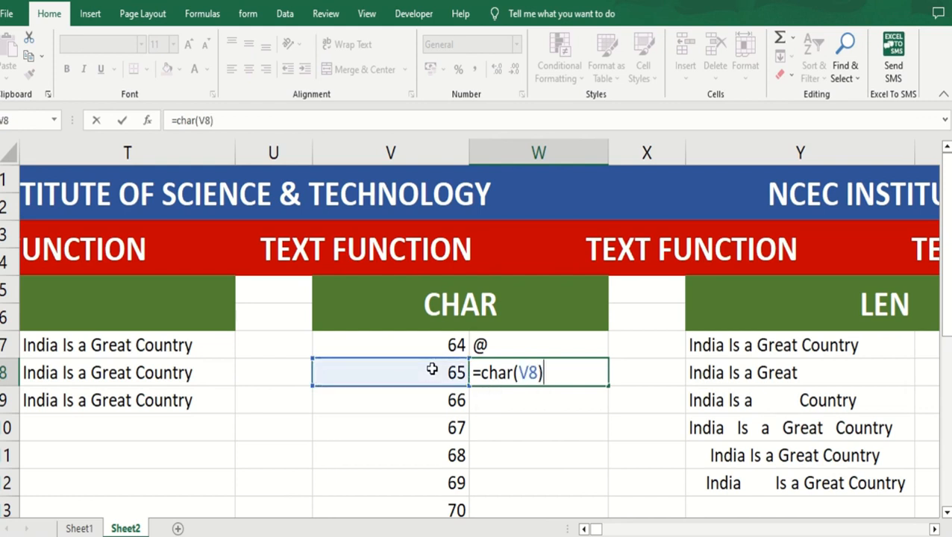
key("Return")
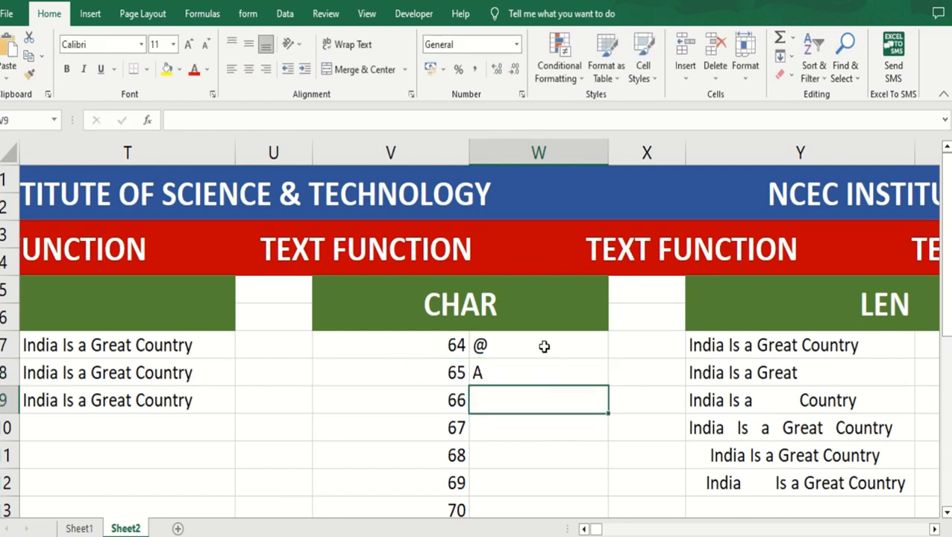
Fill the CHAR formula from cell W7 down through W13.
left_click(543, 346)
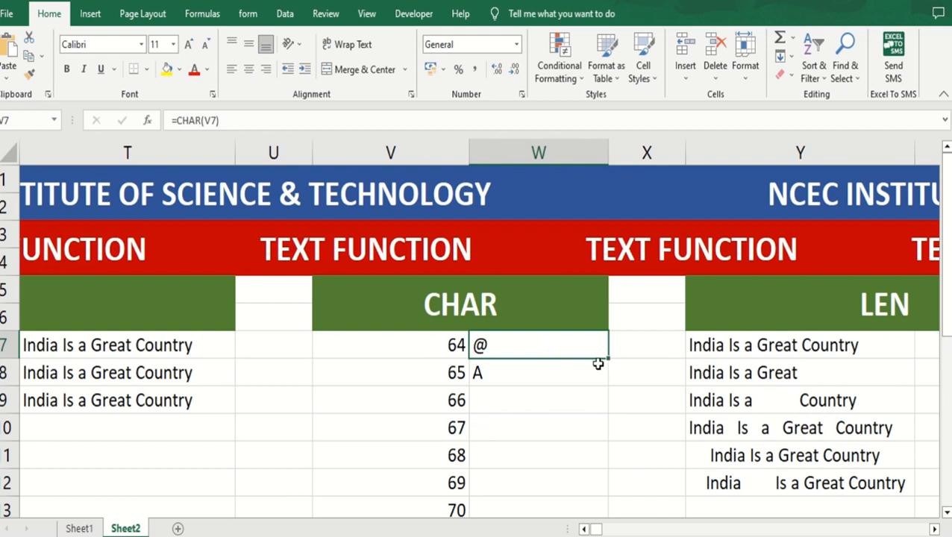
left_click_drag(608, 359, 609, 387)
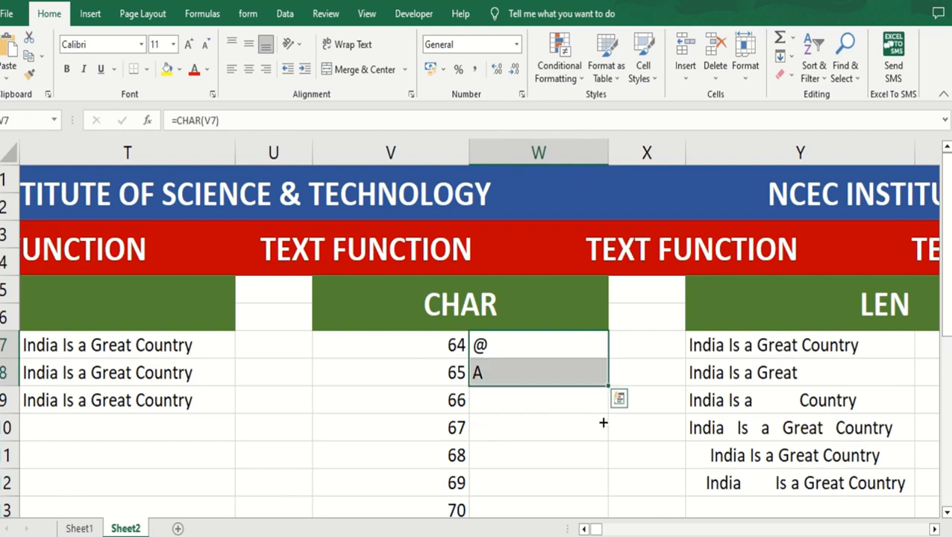
left_click_drag(602, 423, 584, 512)
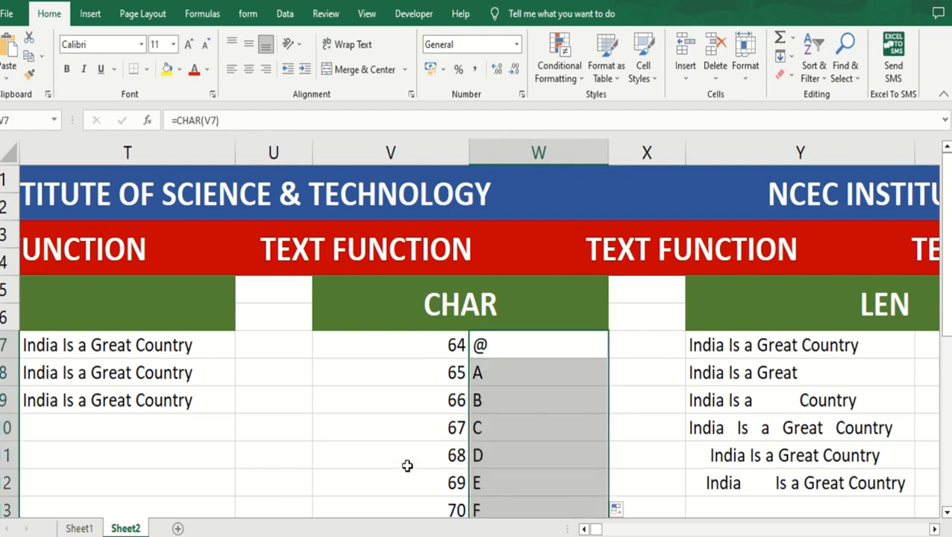
Change the code number in cell V11 to 168 to test the CHAR formula beside it.
left_click(431, 458)
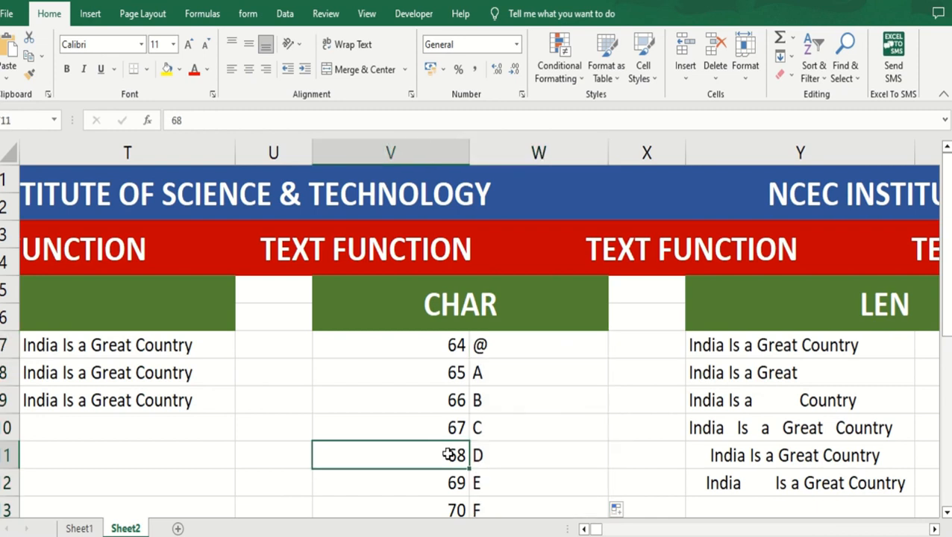
double_click(450, 457)
type("1")
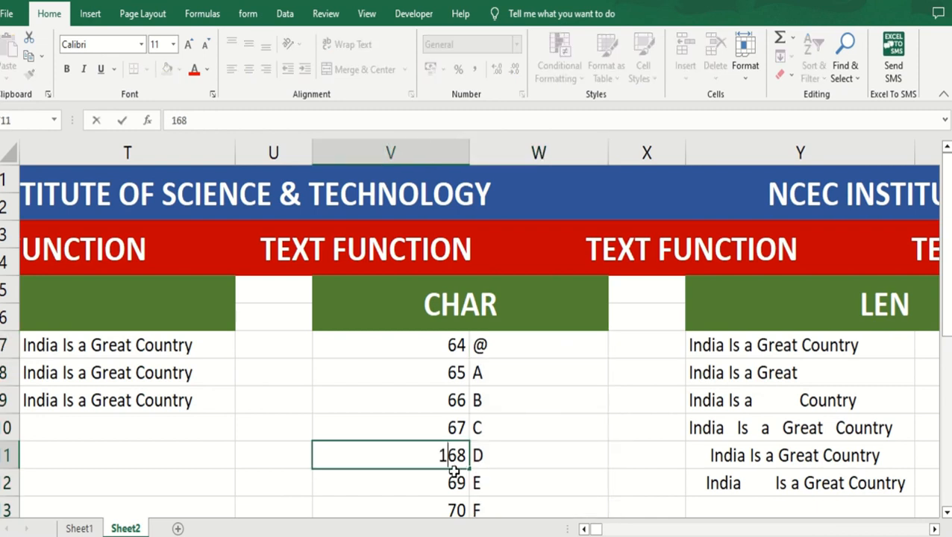
key("Return")
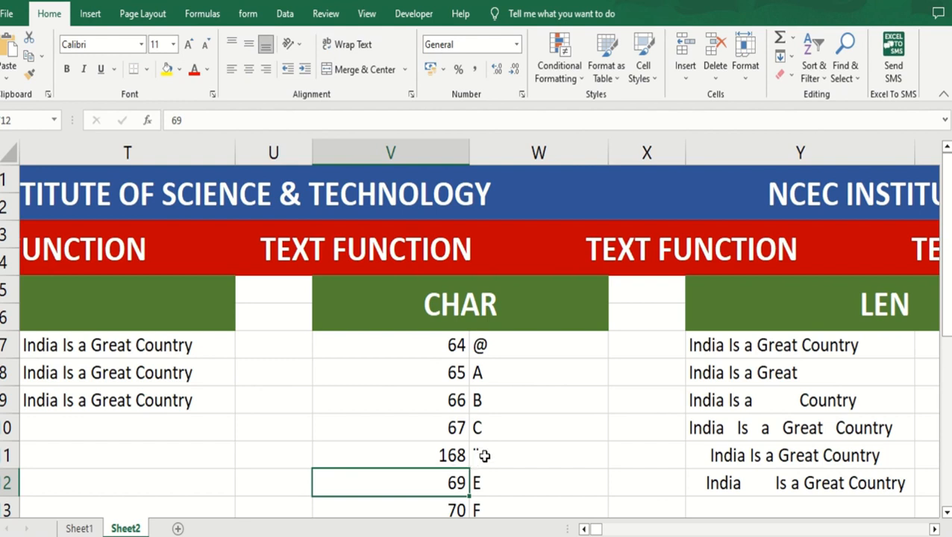
Change the code number in cell V12 to 269 to test CHAR with a larger code.
double_click(453, 423)
double_click(445, 482)
key("Left")
key("Left")
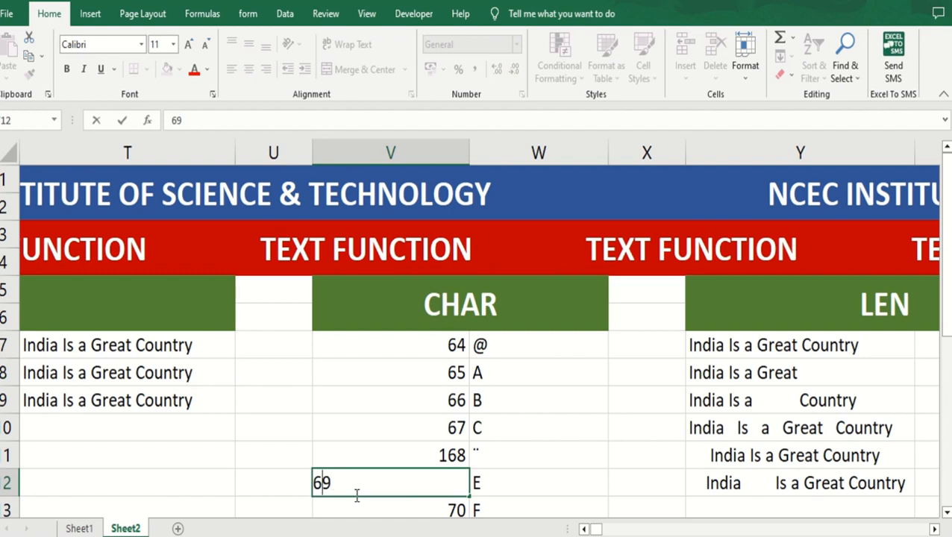
type("2")
key("Return")
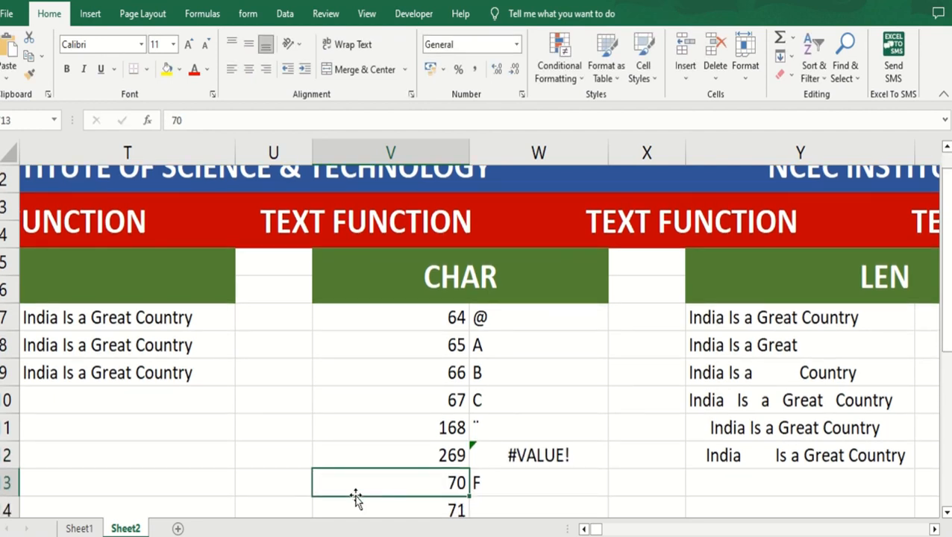
Restore the code number in cell V12 to 69.
double_click(448, 456)
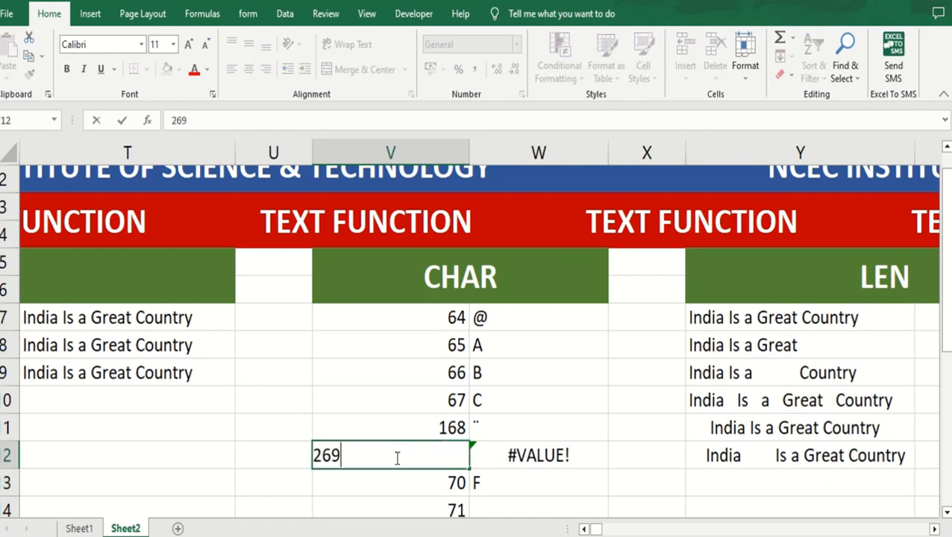
key("Left")
key("Left")
key("BackSpace")
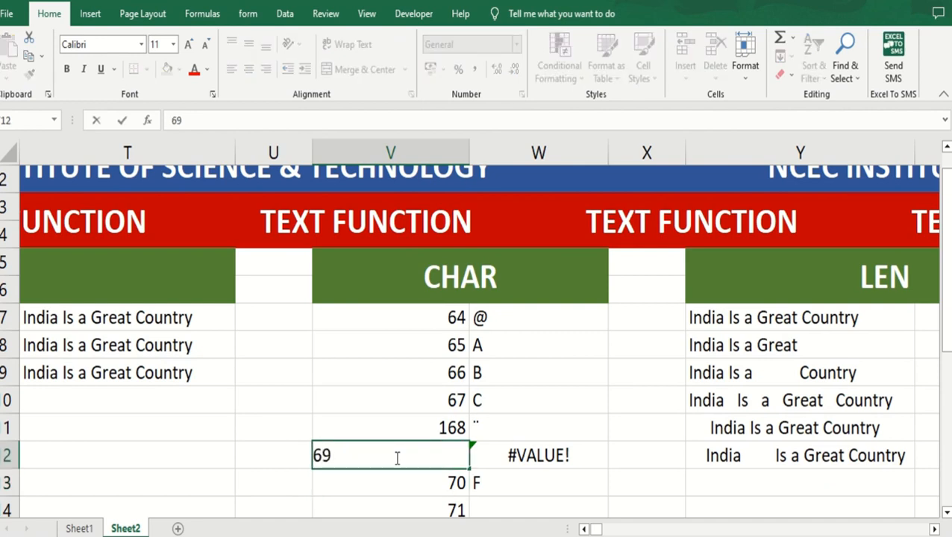
left_click(572, 490)
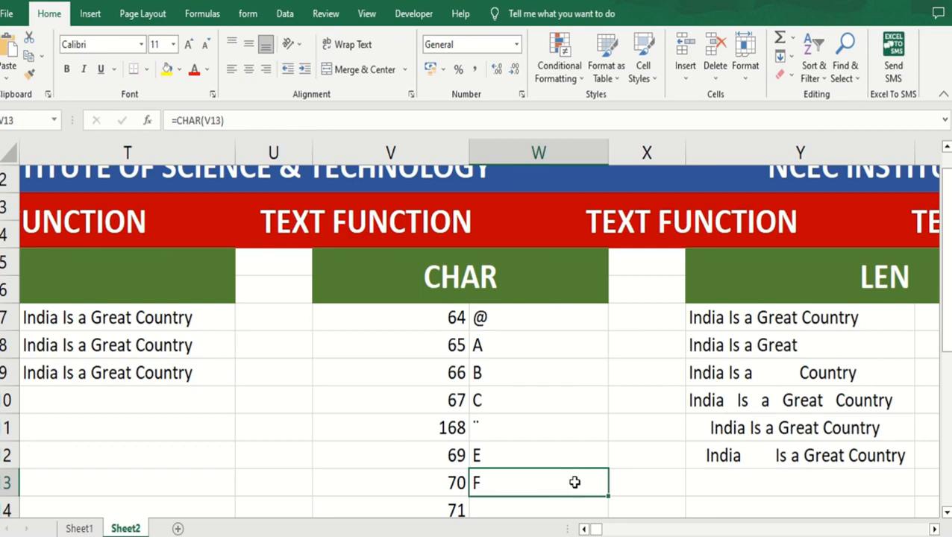
Check the sample text in cell Y8 of the LEN section for trailing spaces.
left_click(934, 528)
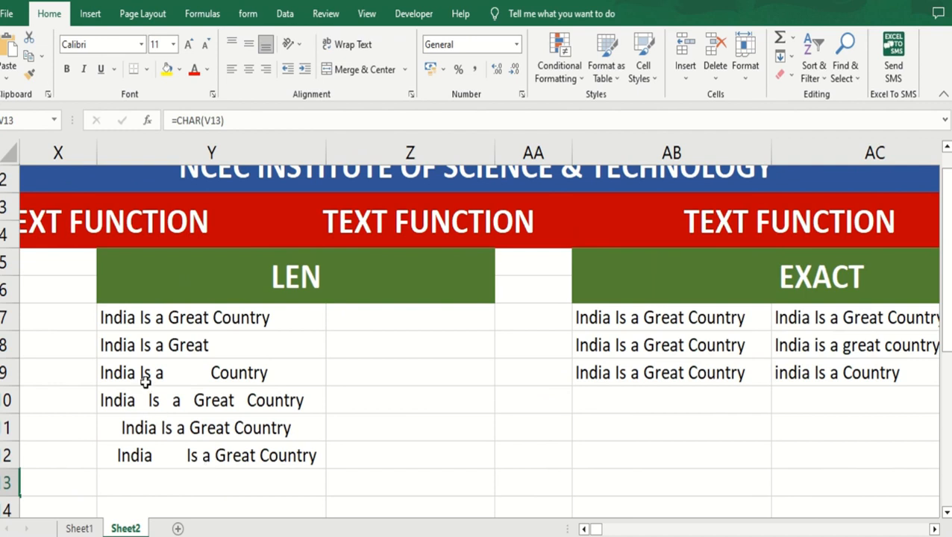
double_click(221, 344)
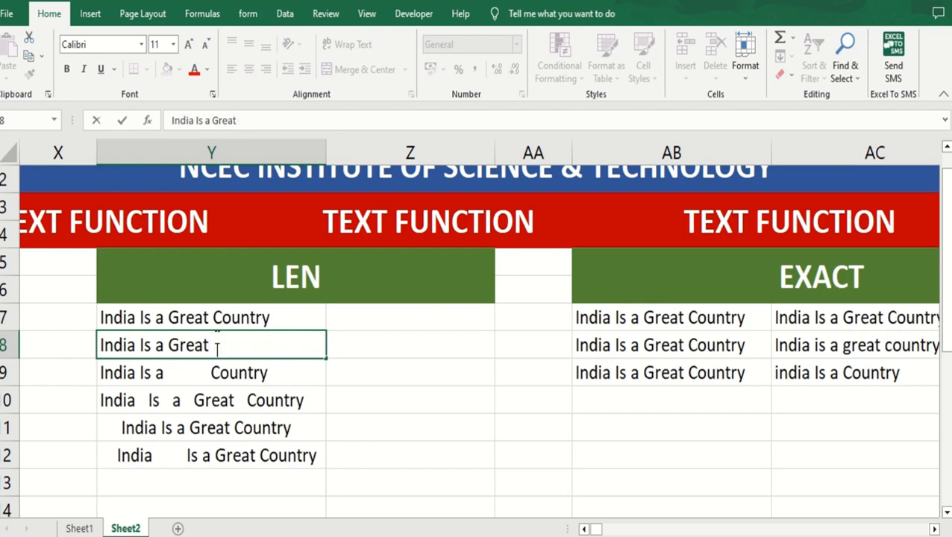
key("End")
Enter =LEN(Y7) in cell Z7 to count the characters of the first sample sentence.
left_click(369, 322)
type("=")
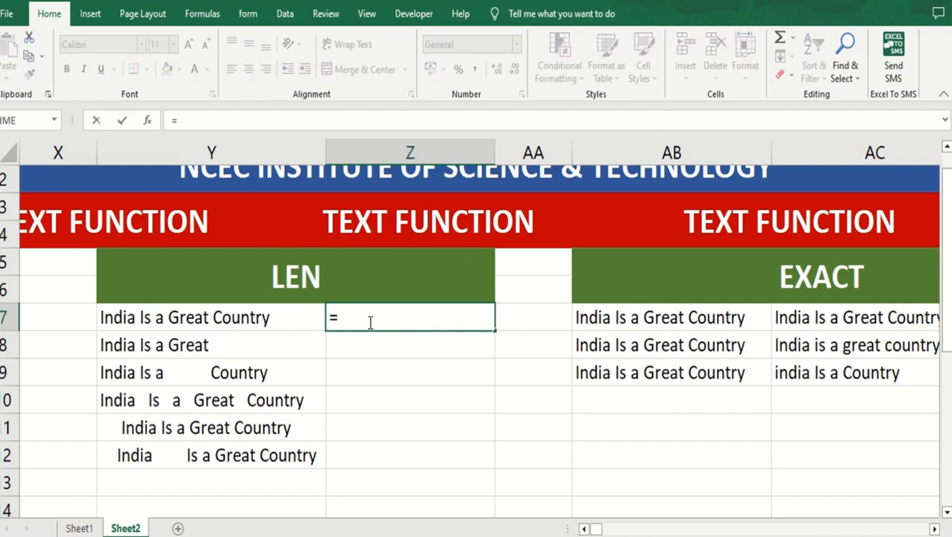
type("len")
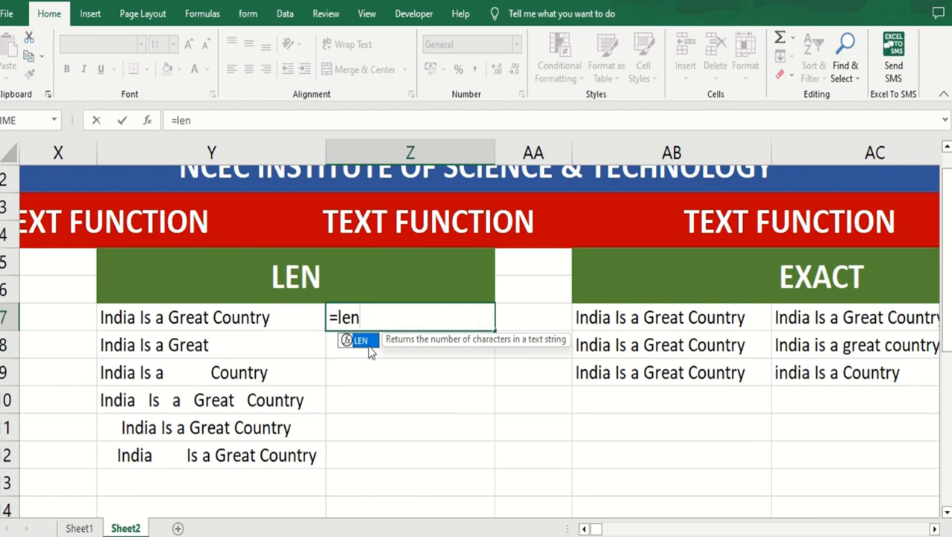
type("(")
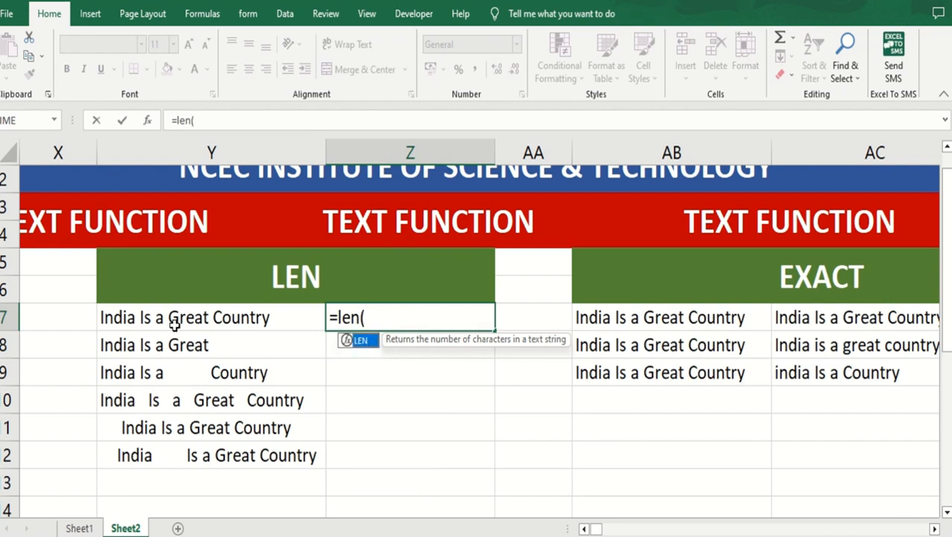
left_click(186, 314)
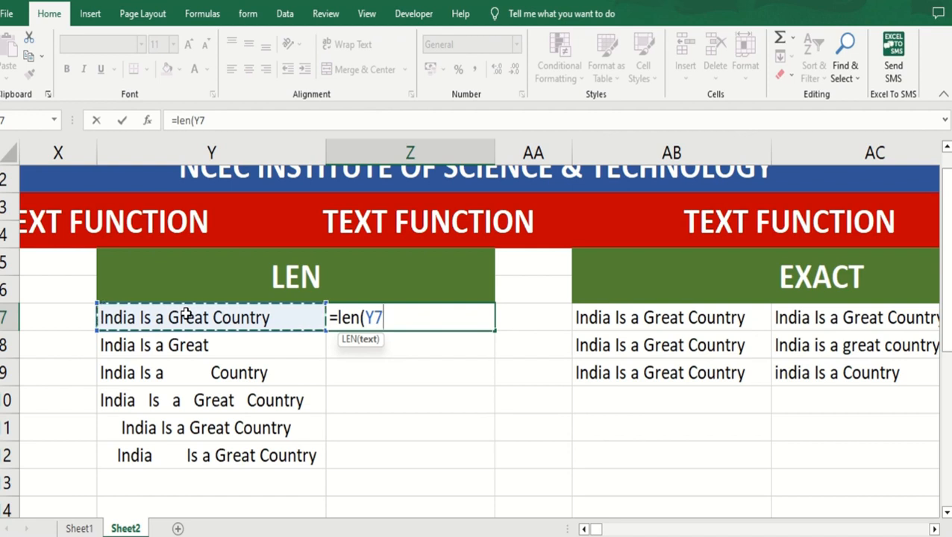
type(")")
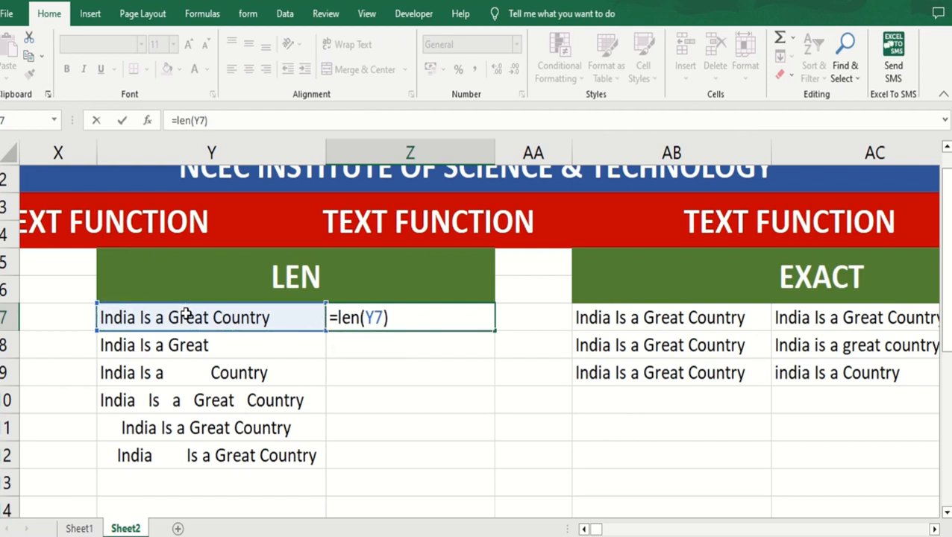
key("Return")
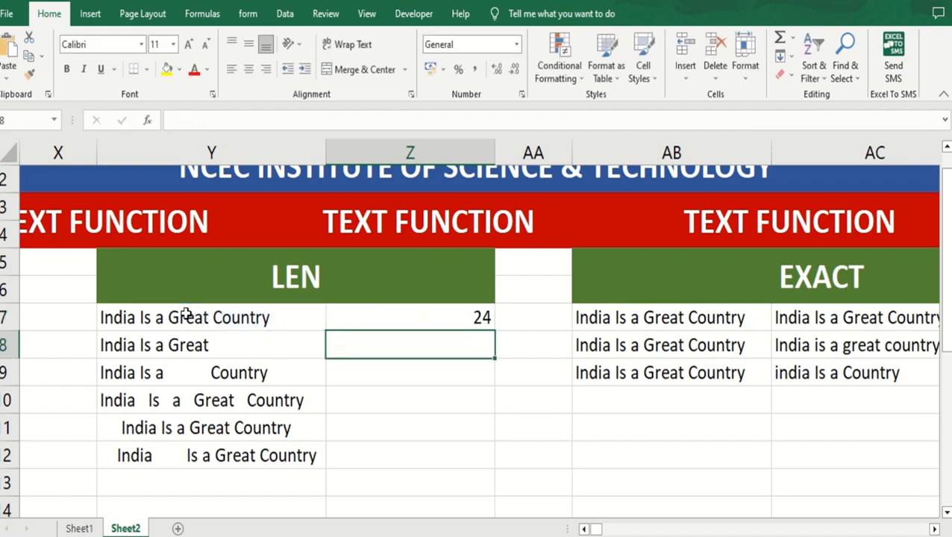
Fill the LEN formula from cell Z7 down through Z12.
left_click(397, 318)
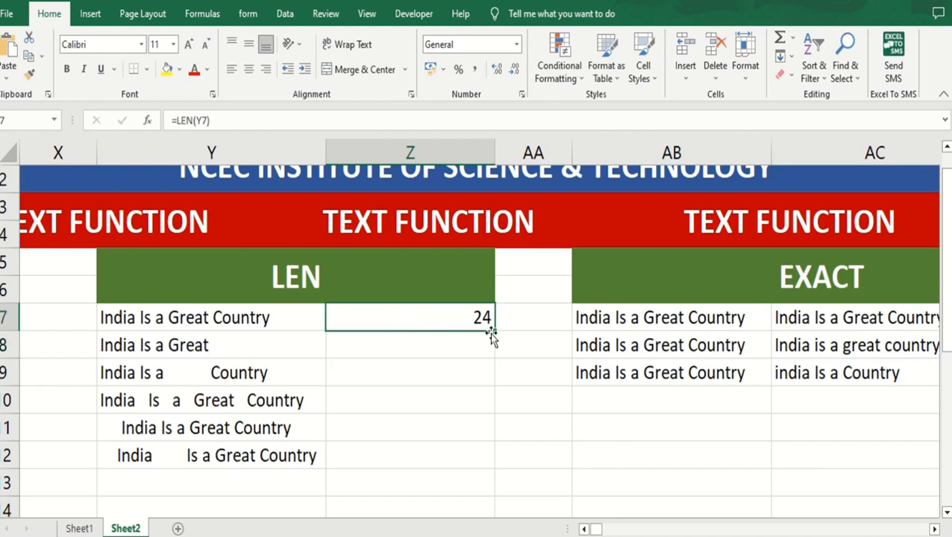
left_click_drag(494, 330, 493, 469)
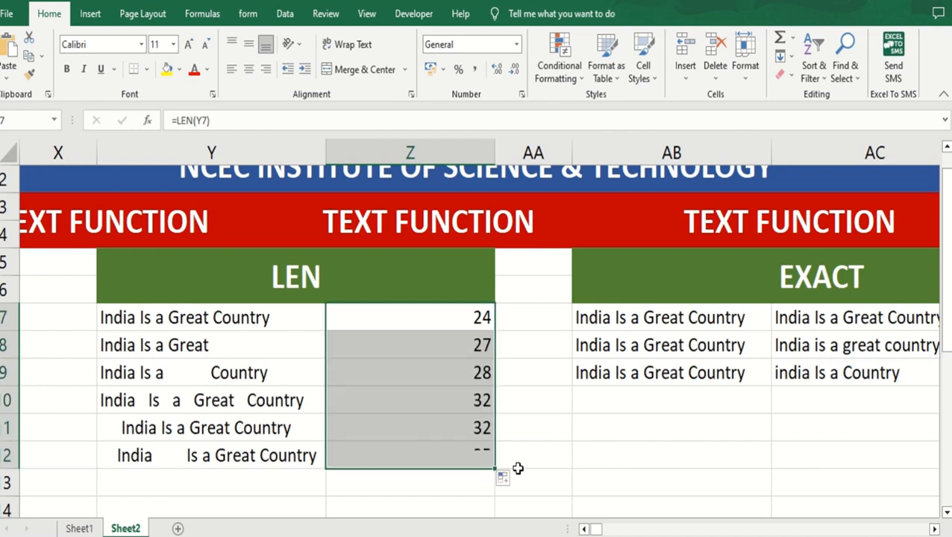
left_click(528, 461)
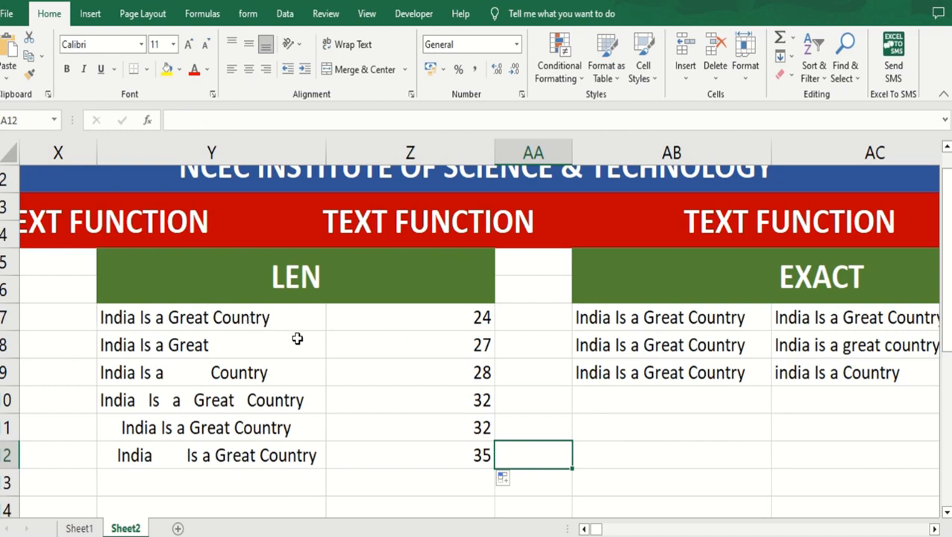
Open the sample text in cell Y8 of the LEN section to inspect its trailing spaces.
double_click(261, 345)
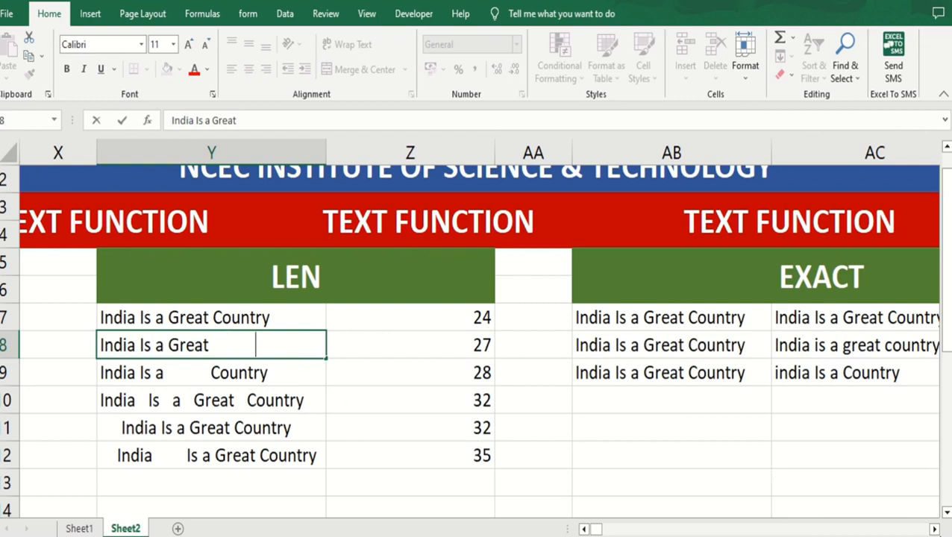
Enter =EXACT(AB7,AC7) in cell AD7 to compare the first pair of sample sentences.
left_click(934, 530)
left_click(935, 531)
left_click(935, 530)
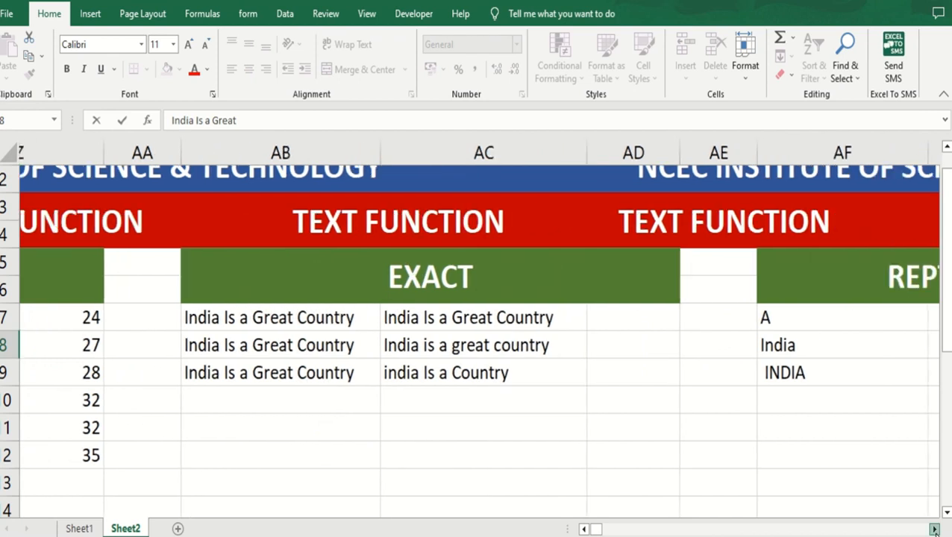
left_click(552, 320)
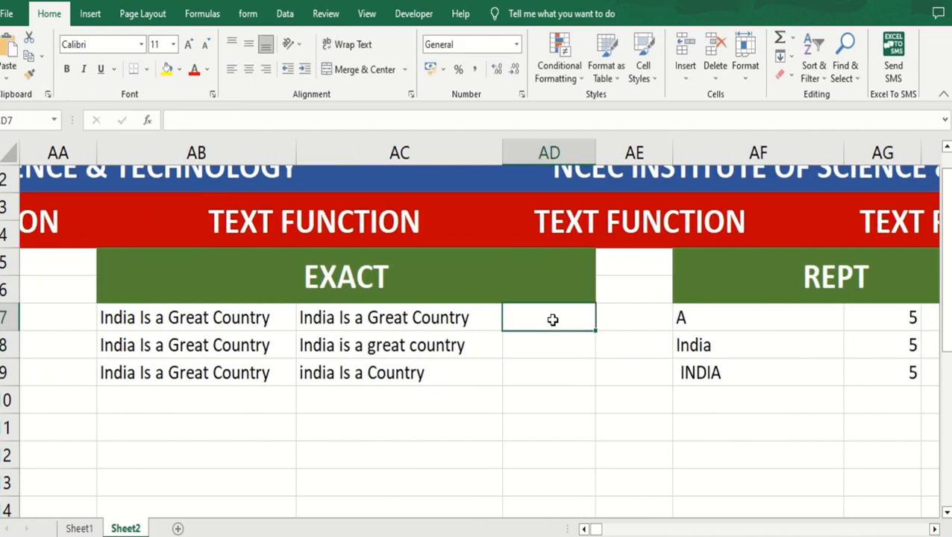
type("=")
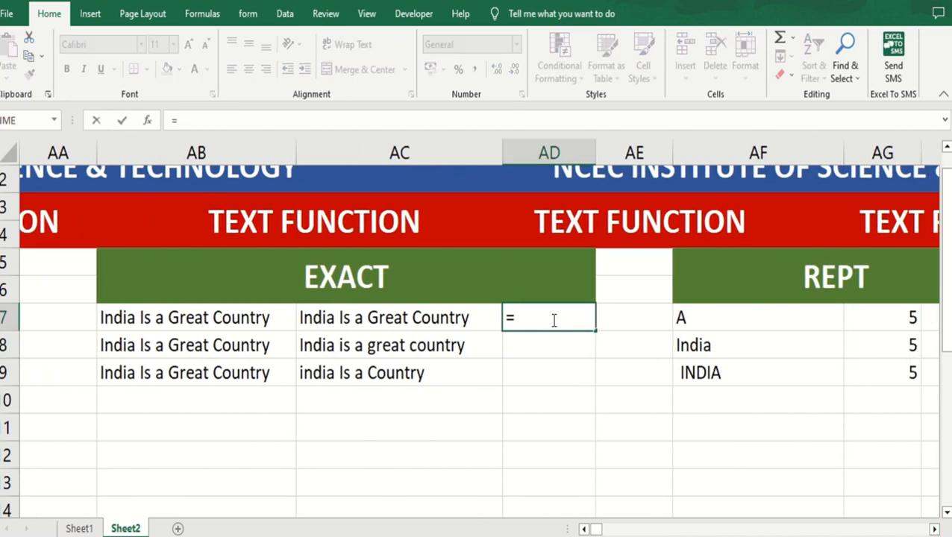
type("exc")
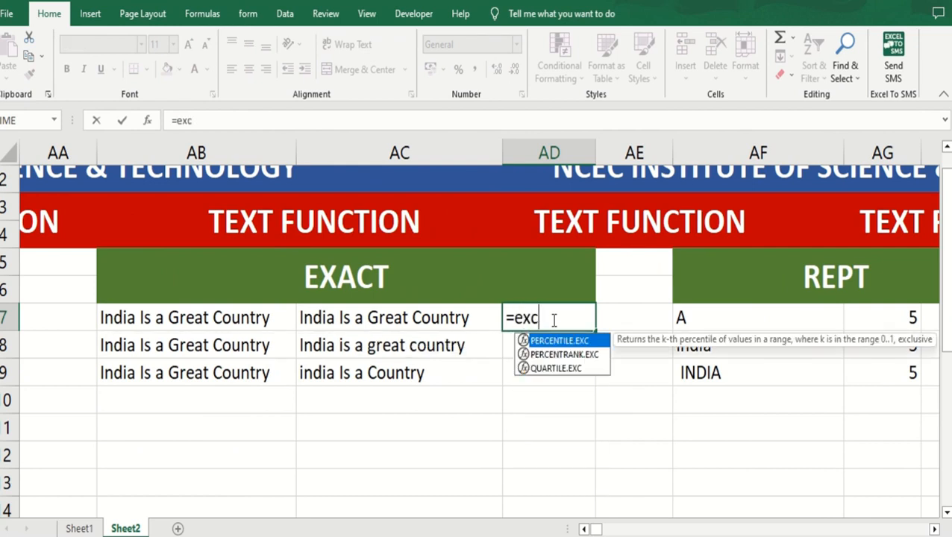
key("BackSpace")
type("a")
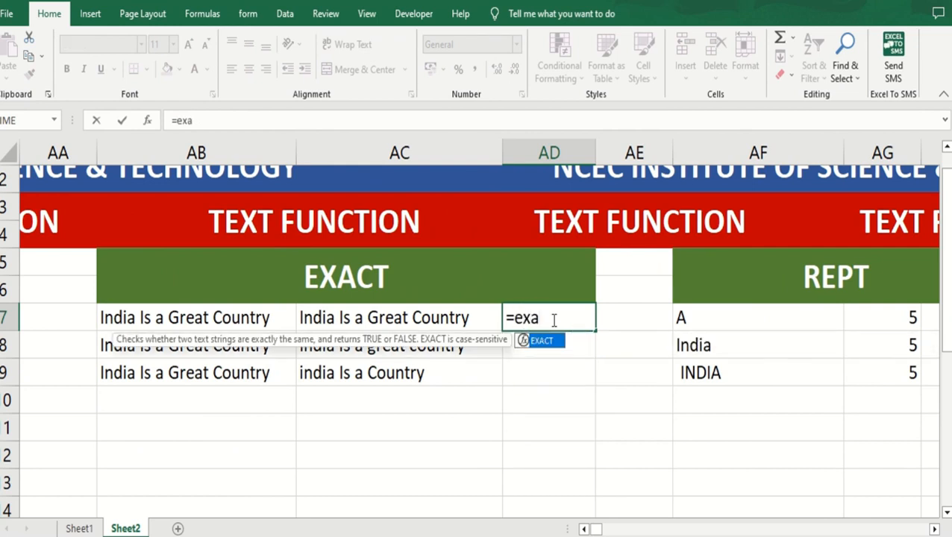
double_click(539, 340)
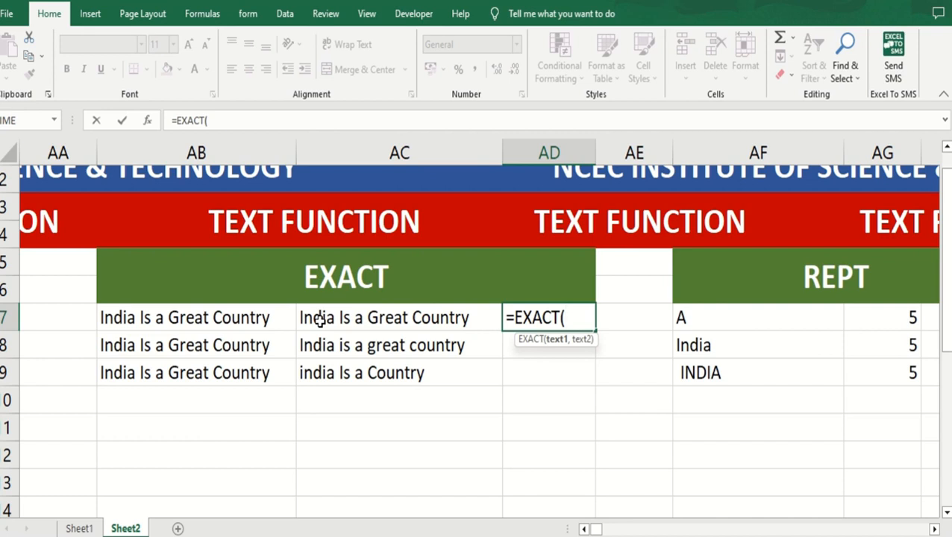
left_click(207, 318)
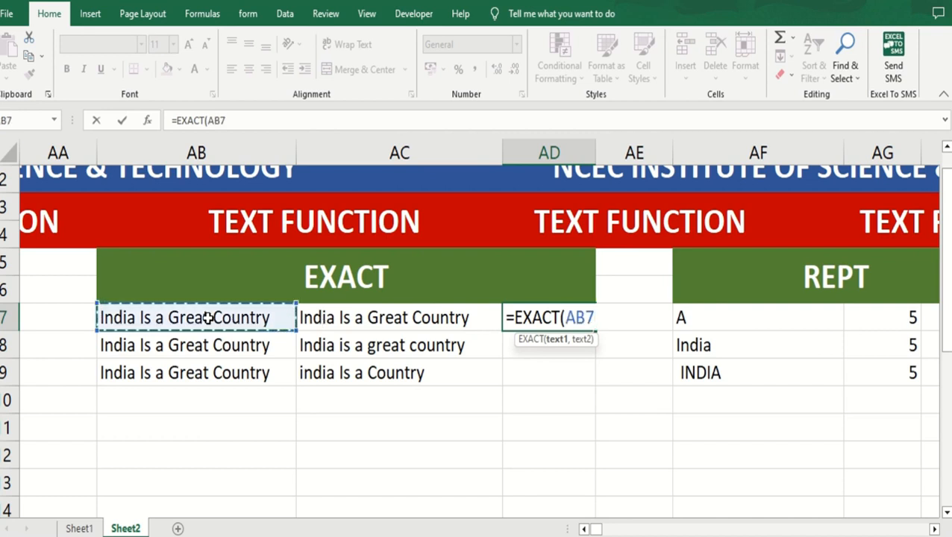
type(",")
left_click(341, 318)
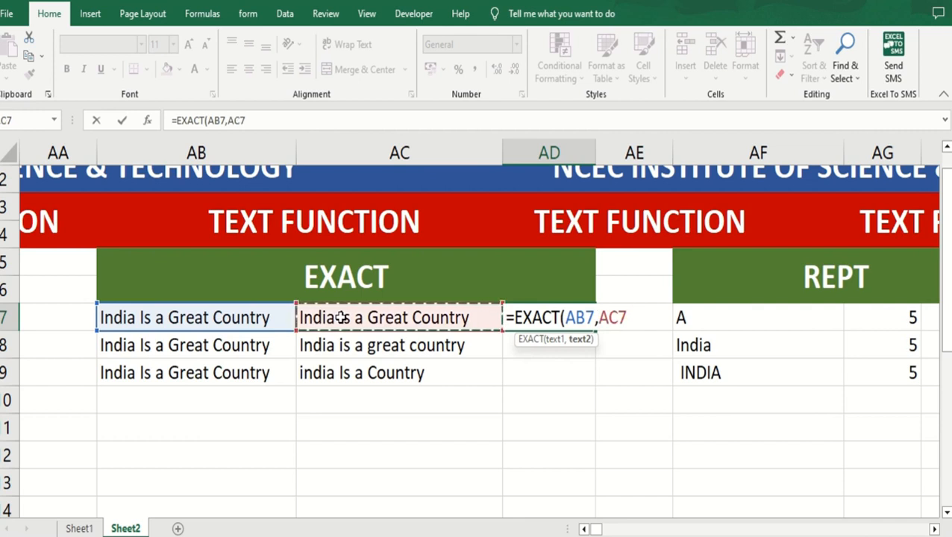
type(")")
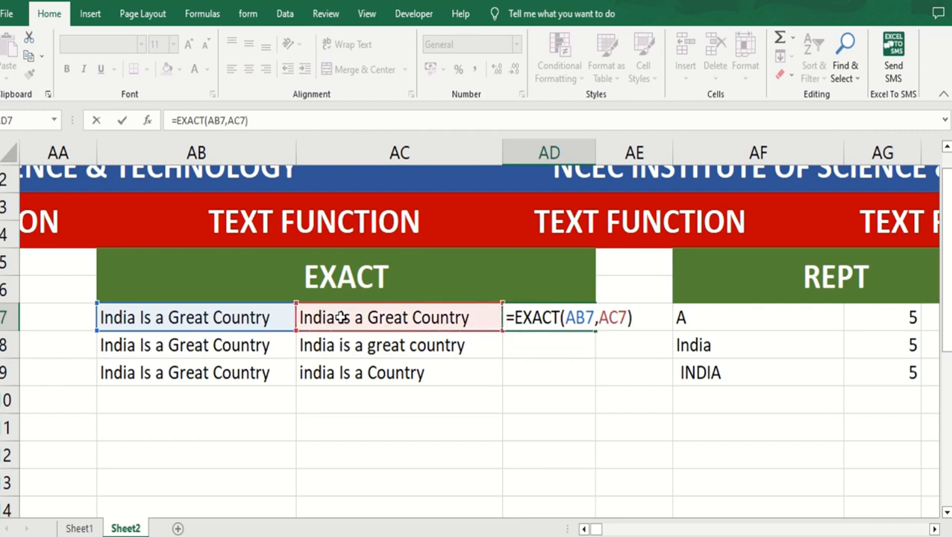
key("Return")
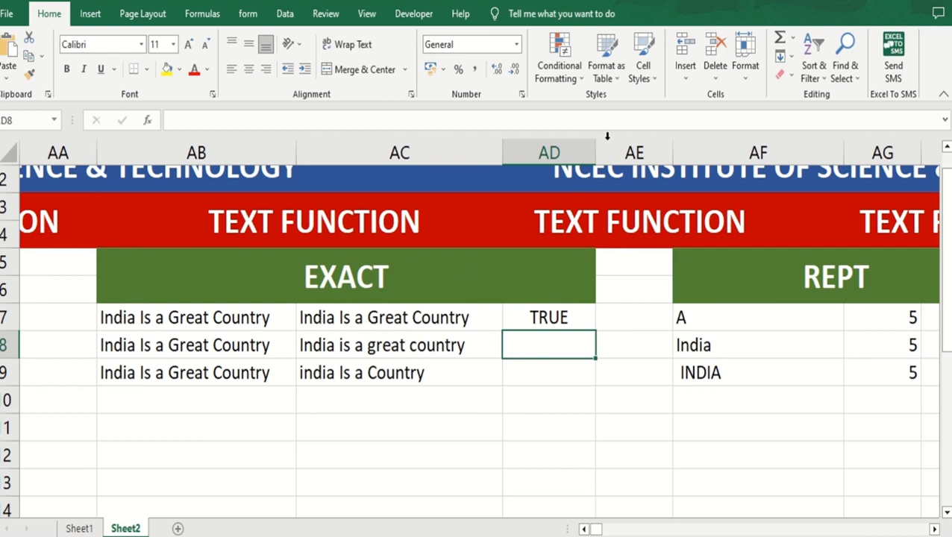
Widen column AD slightly and fill the EXACT formula from AD7 down through AD9.
left_click_drag(602, 144, 606, 144)
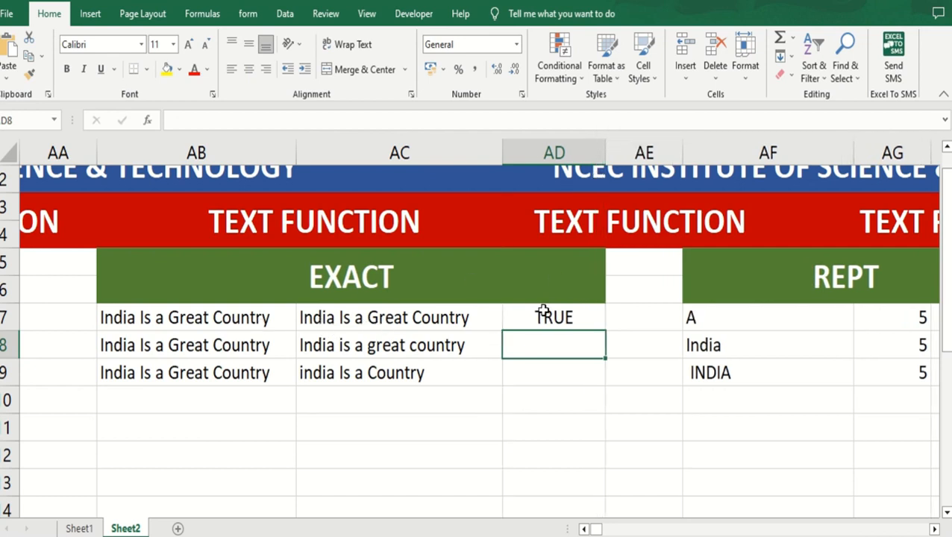
left_click(543, 317)
left_click_drag(606, 331, 600, 397)
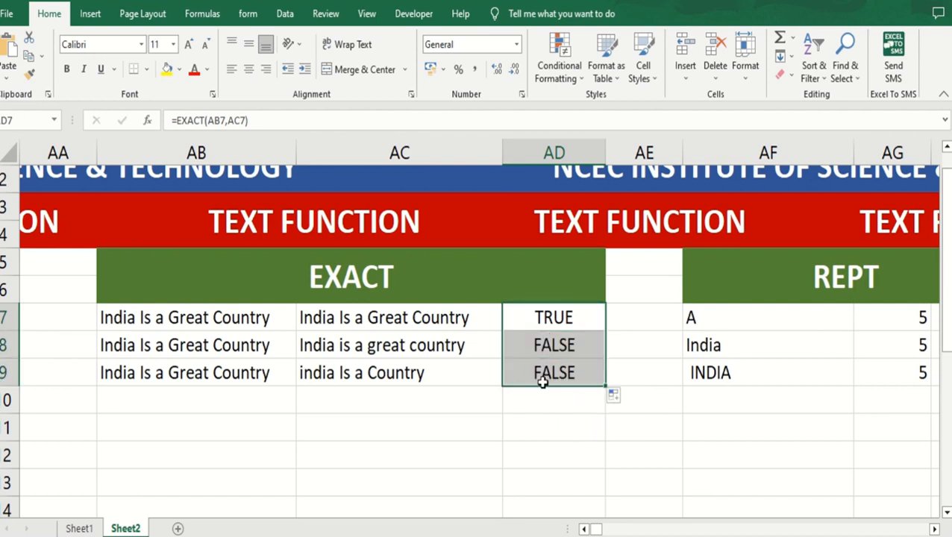
left_click(528, 418)
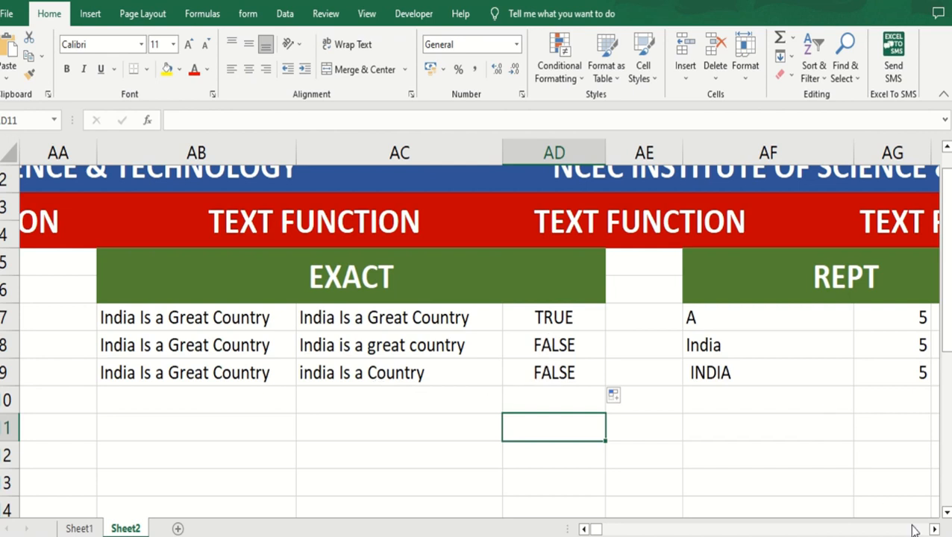
Enter =REPT(AF7,AG7) in cell AH7 to repeat the letter A by the count beside it.
left_click(934, 529)
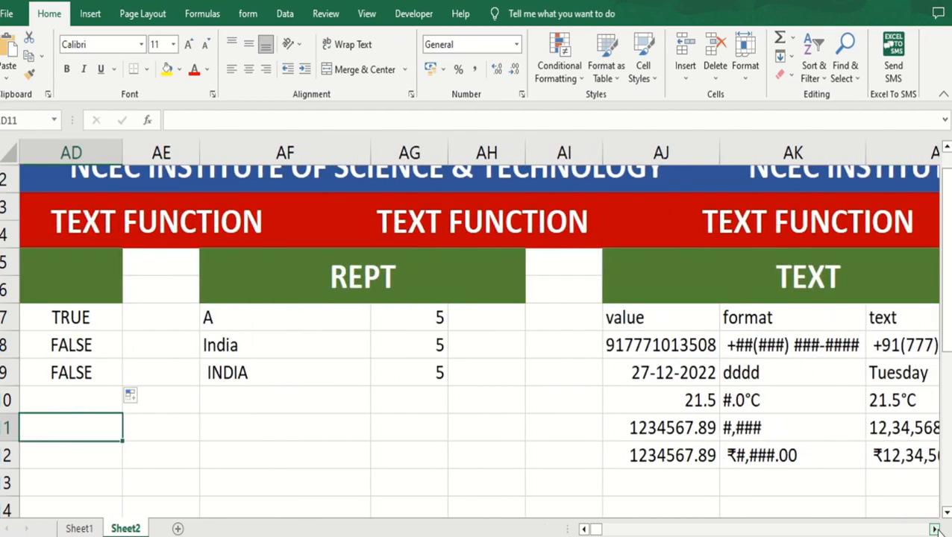
left_click(488, 325)
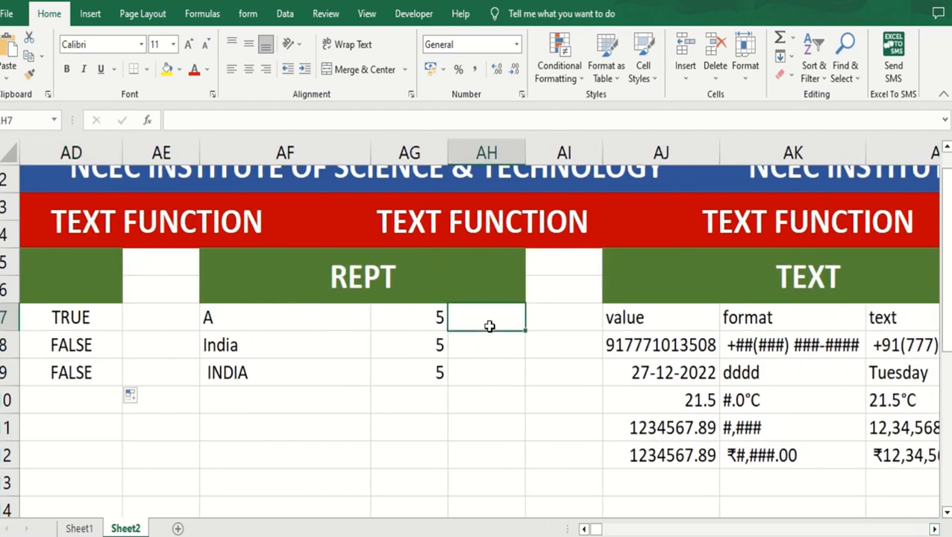
type("=")
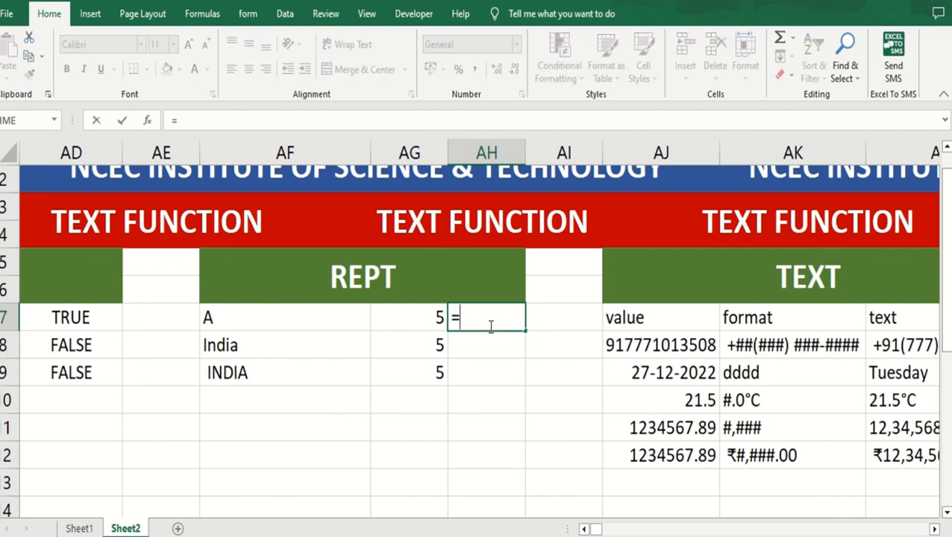
type("re")
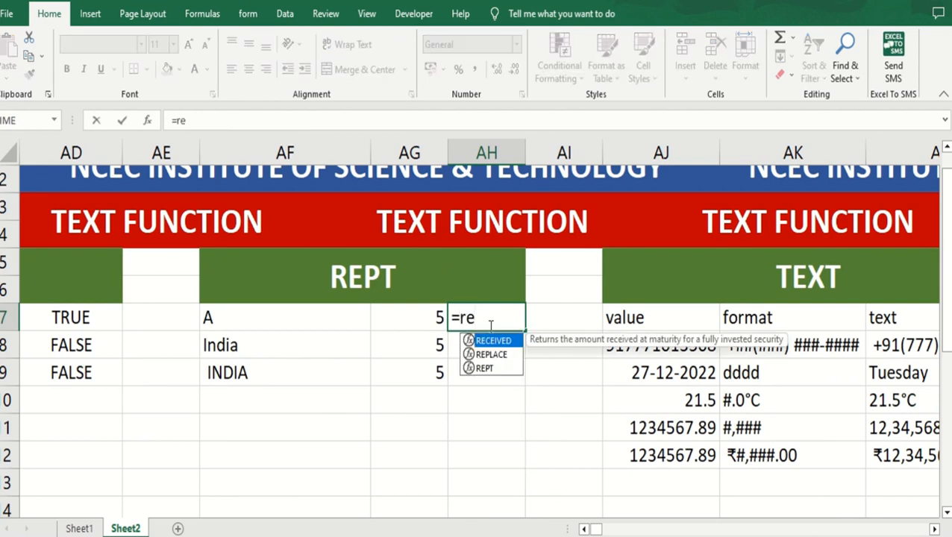
left_click(496, 370)
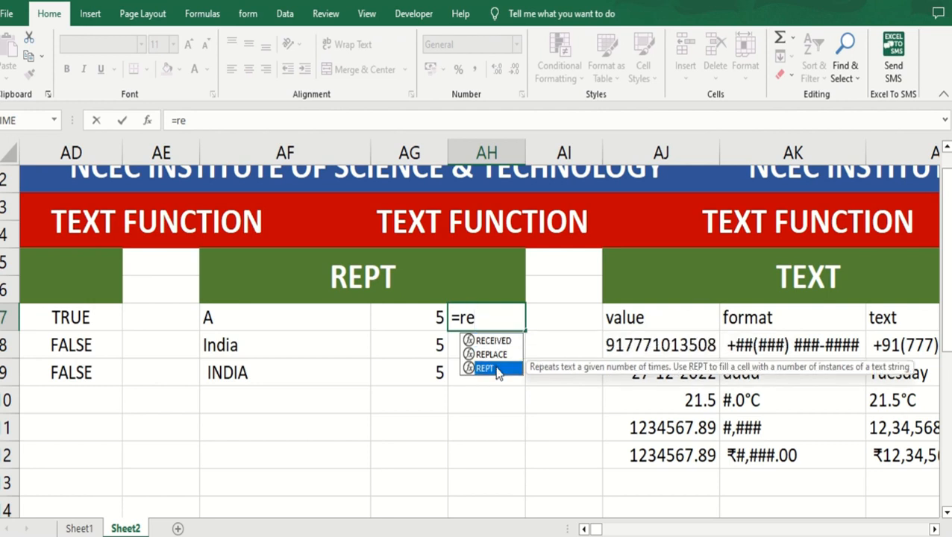
double_click(497, 370)
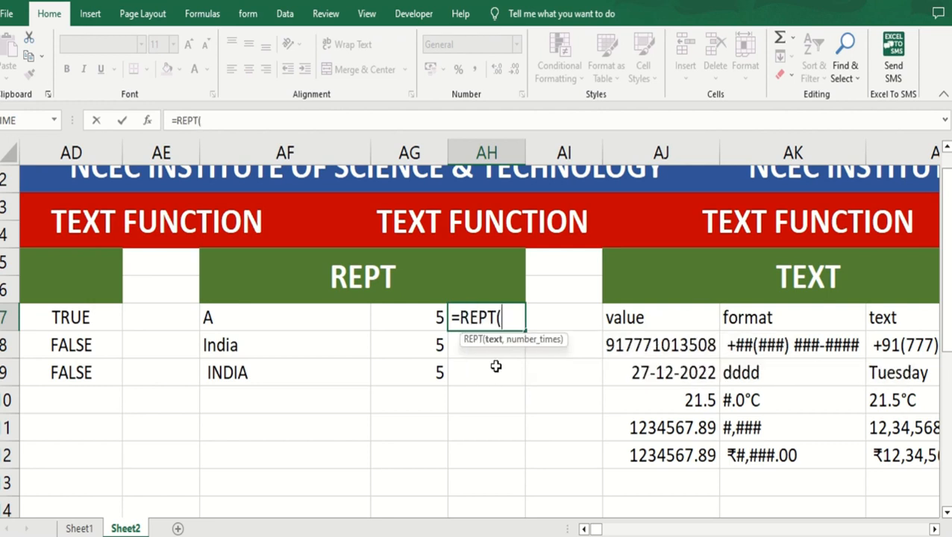
left_click(301, 324)
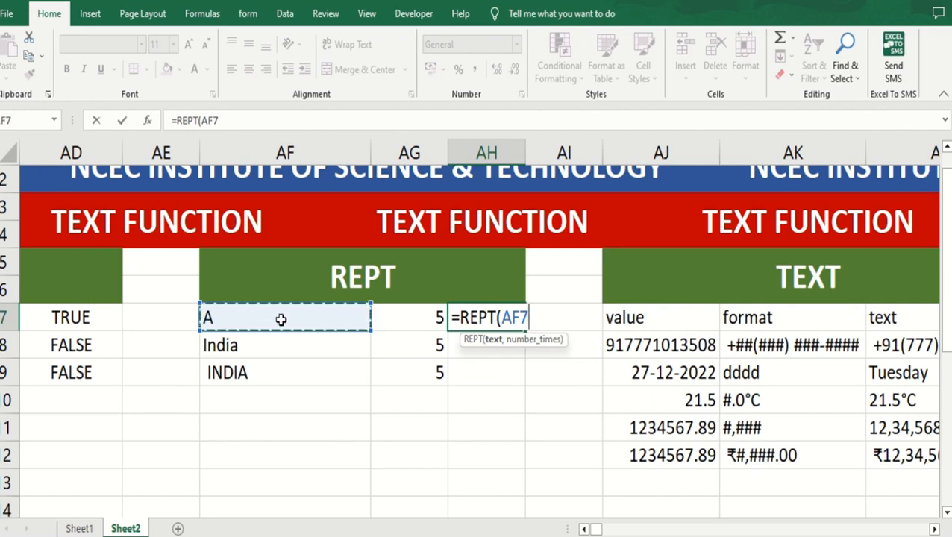
type(",,")
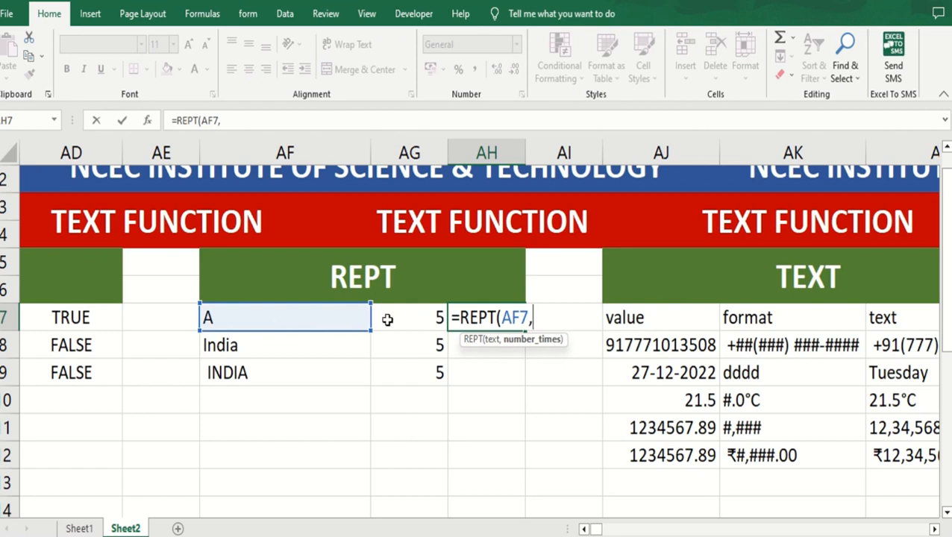
left_click(387, 320)
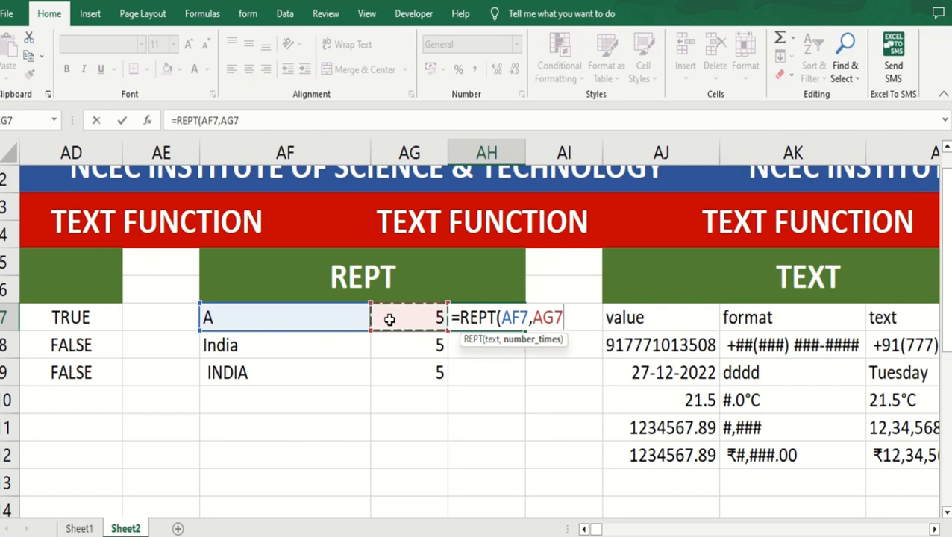
type(")")
key("Return")
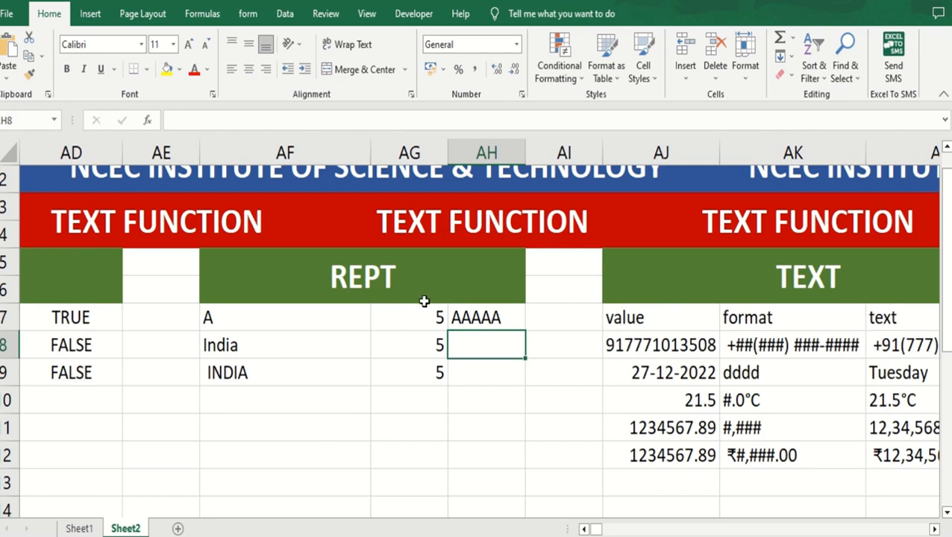
Fill the REPT formula from AH7 down through AH9 and widen column AH for the repeated text.
left_click_drag(524, 141, 597, 147)
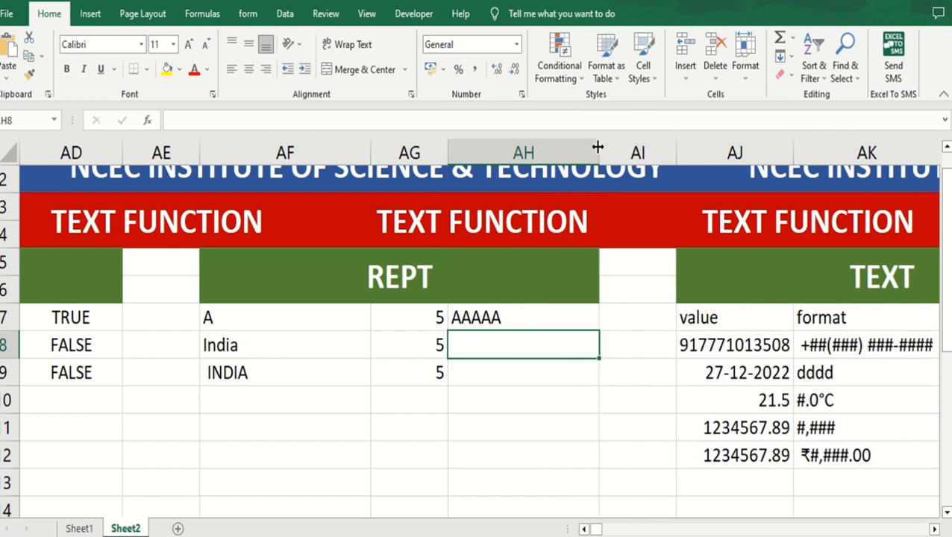
left_click(253, 352)
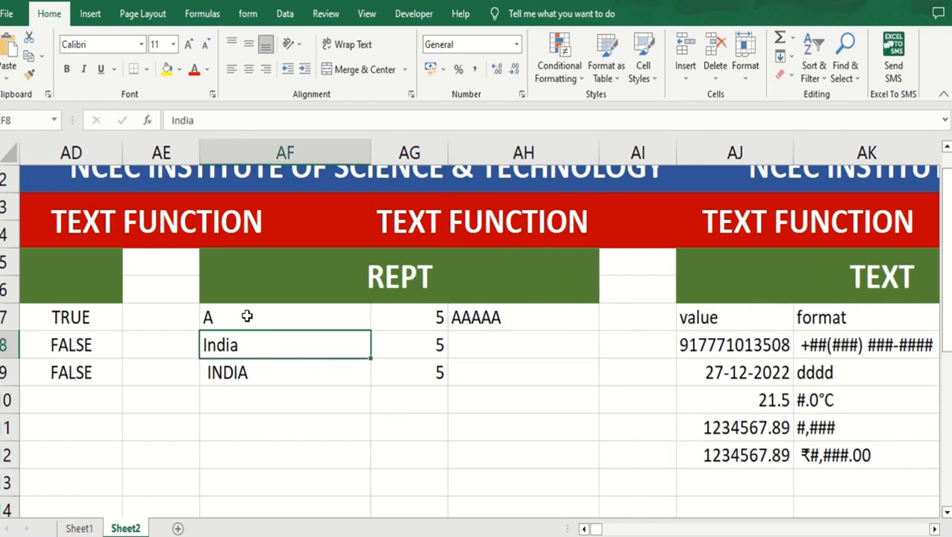
left_click(247, 317)
left_click(235, 343)
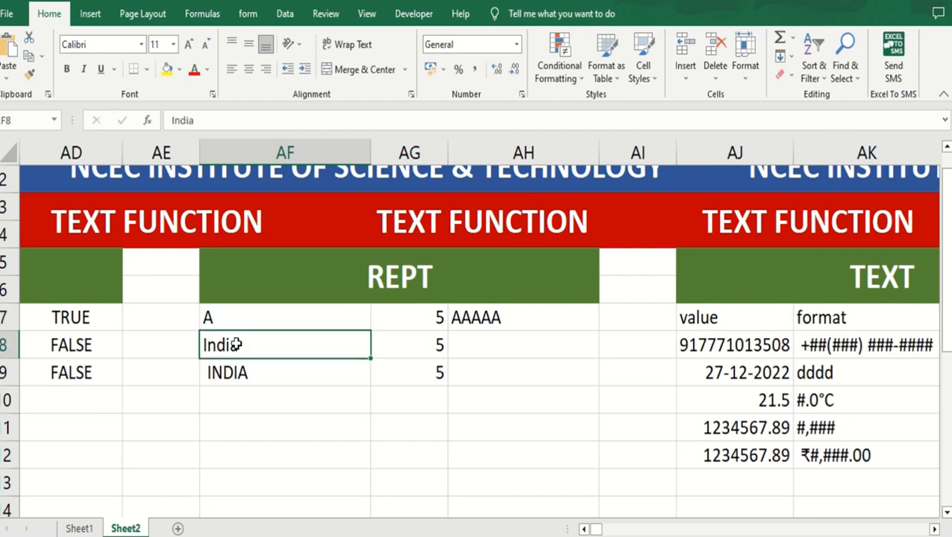
left_click(495, 319)
left_click_drag(598, 331, 598, 385)
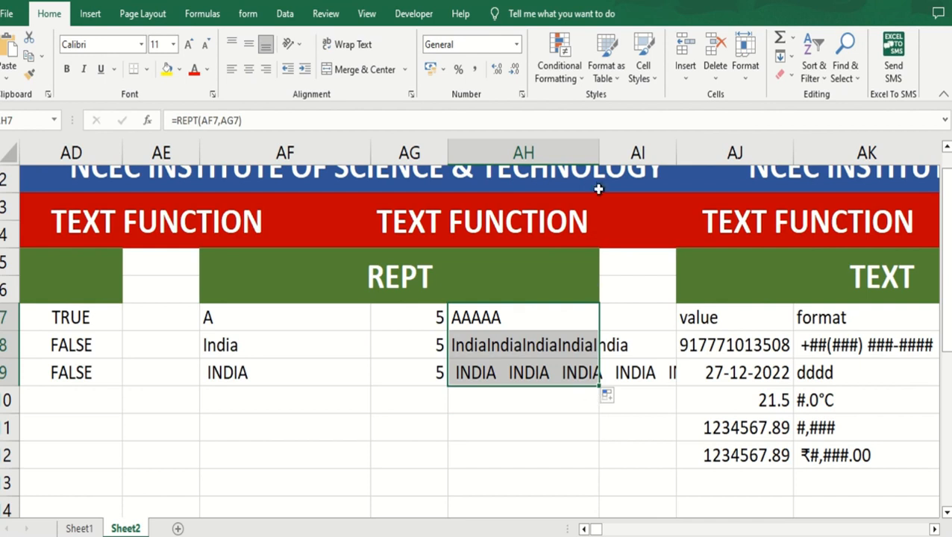
left_click_drag(599, 152, 645, 152)
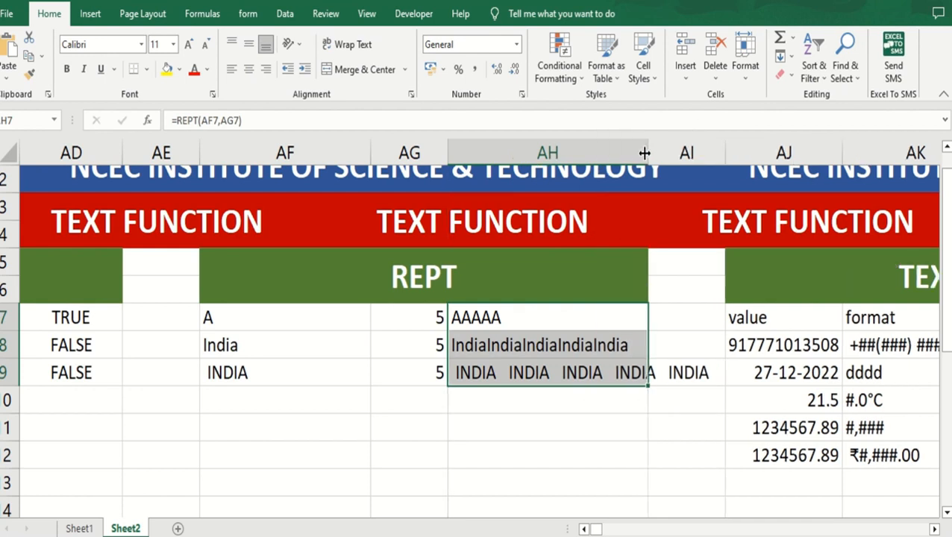
left_click(586, 426)
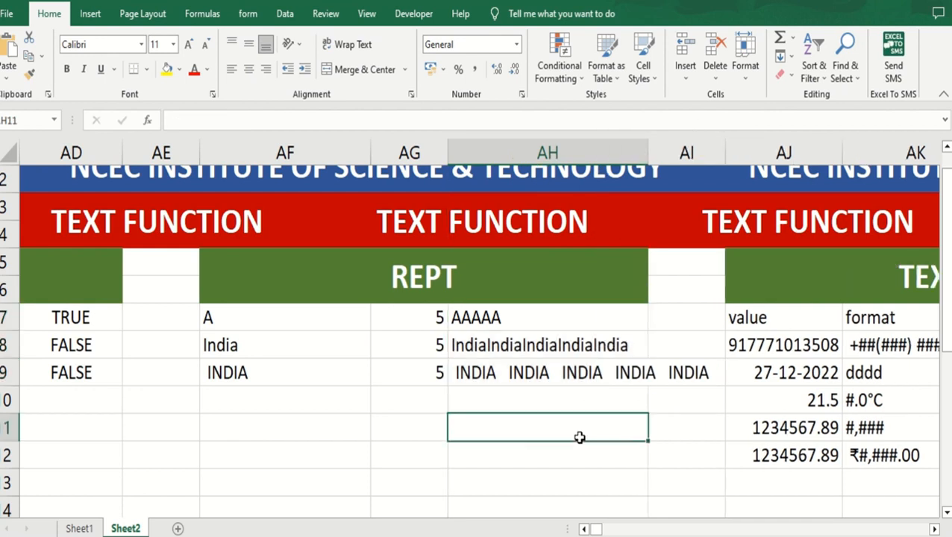
Set the repeat count for INDIA in cell AG9 to 3.
left_click(258, 340)
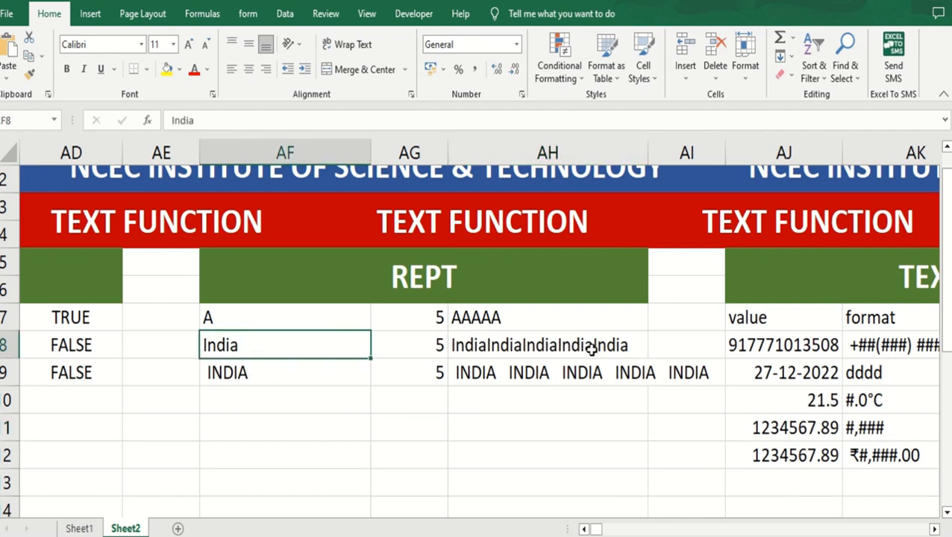
left_click(264, 379)
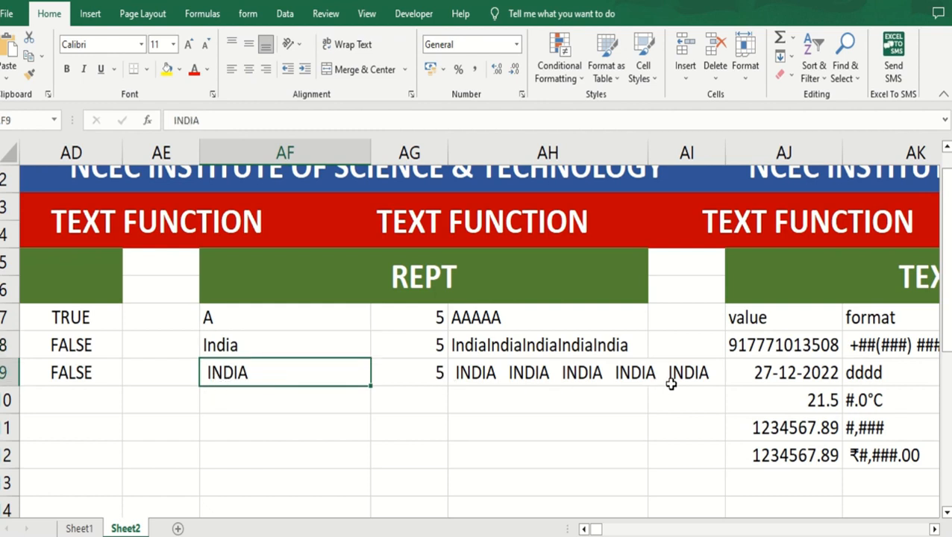
left_click(423, 380)
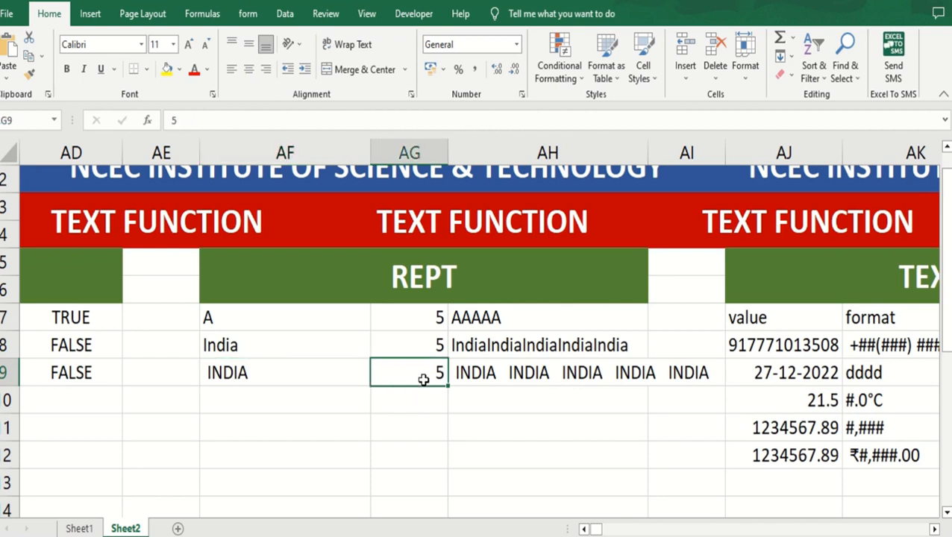
type("3")
left_click(437, 432)
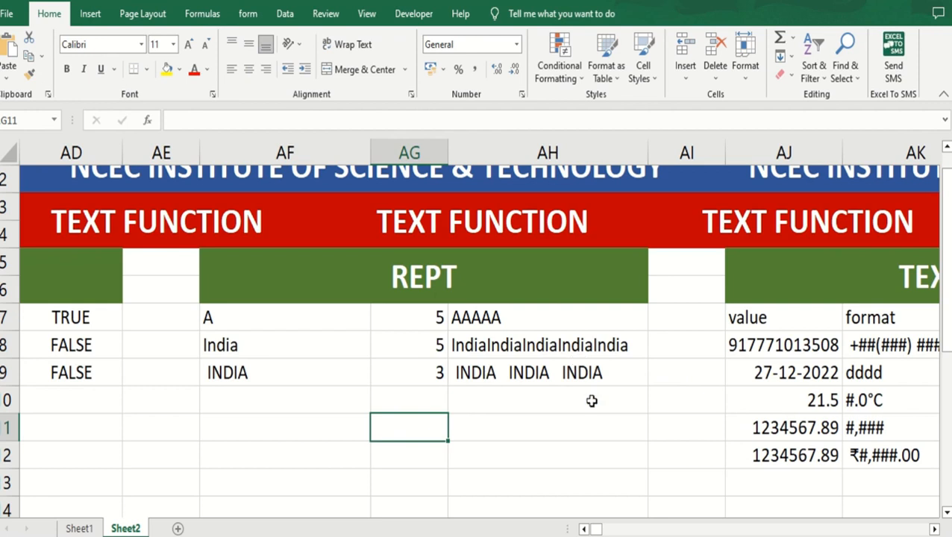
Set the repeat counts in the REPT table to 6 in cell AG8 and 10 in cell AG7.
left_click(435, 349)
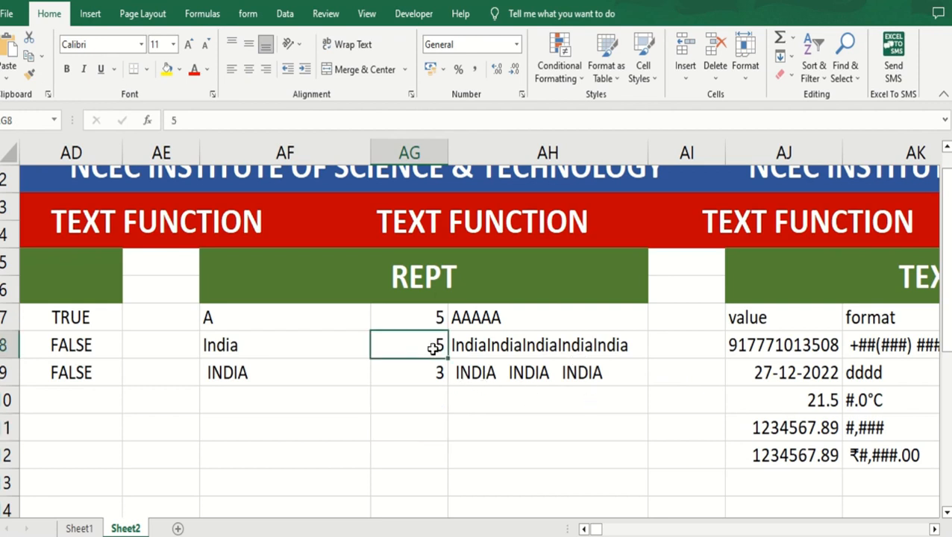
type("6")
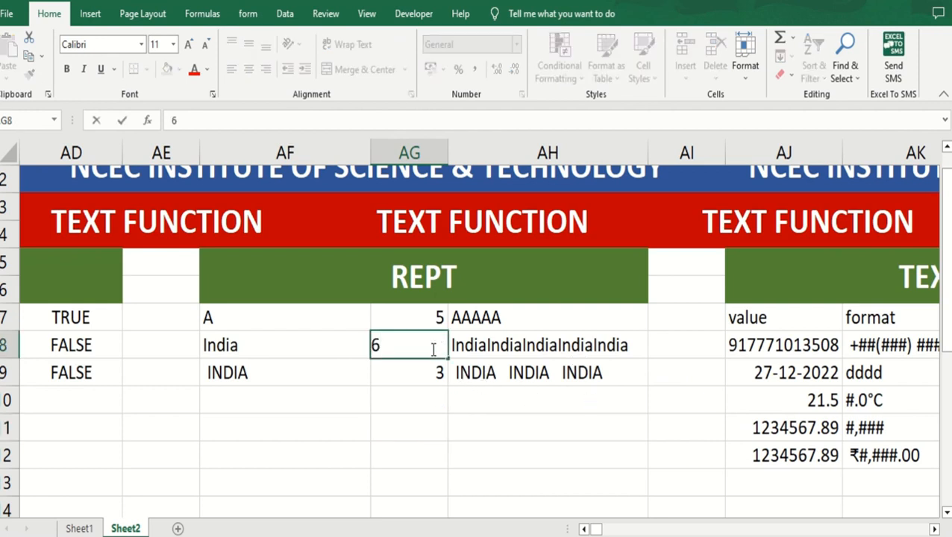
left_click(436, 430)
left_click(411, 319)
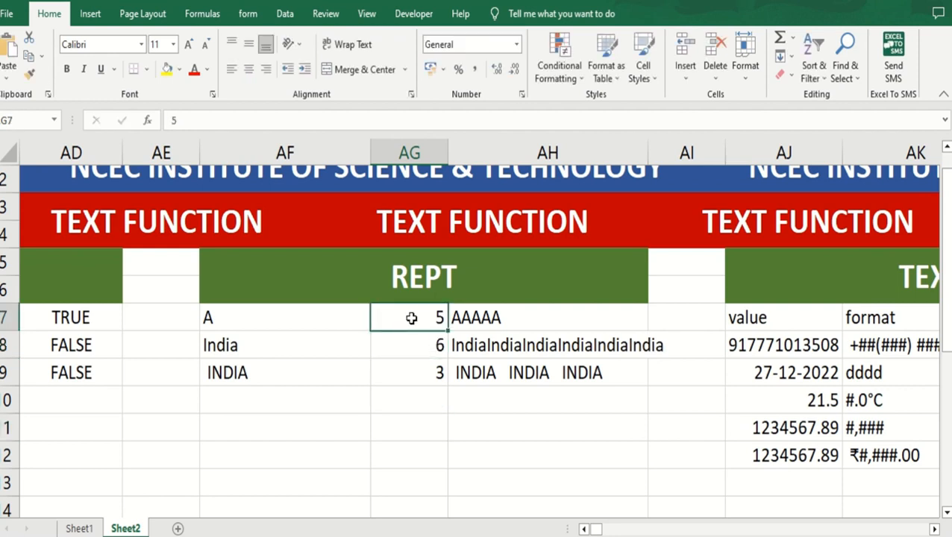
type("10")
left_click(413, 425)
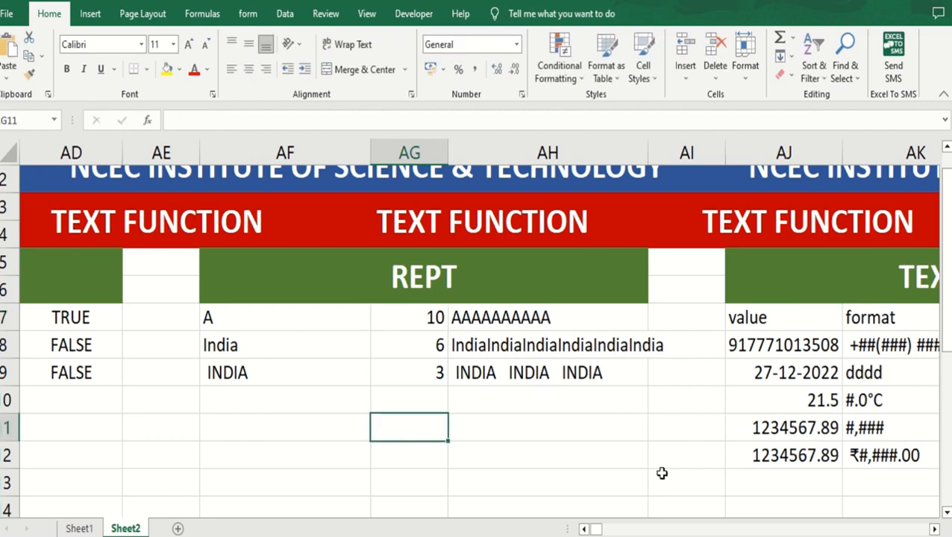
Clear the existing TEXT formula results from cells AL8 through AL12.
left_click(933, 529)
left_click(933, 528)
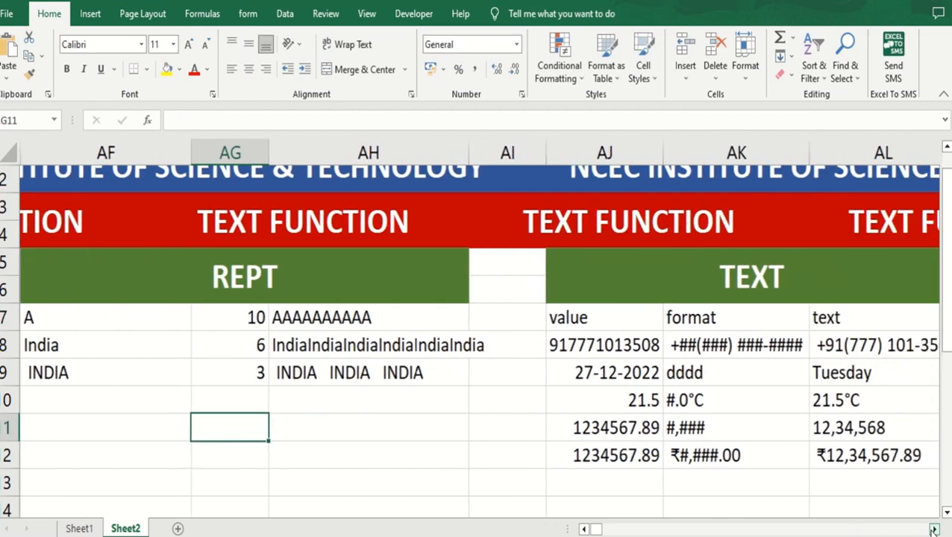
left_click(934, 529)
left_click(933, 529)
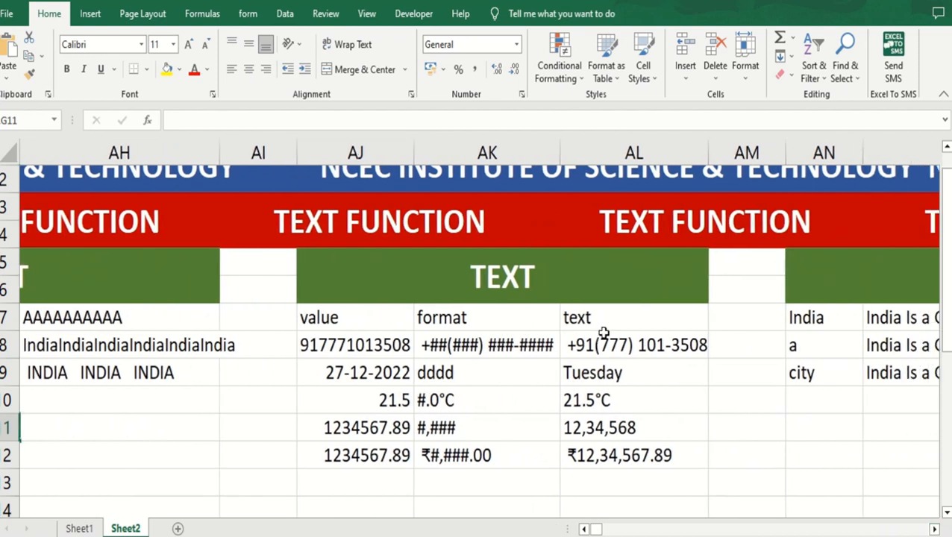
left_click(621, 344)
left_click_drag(621, 344, 636, 460)
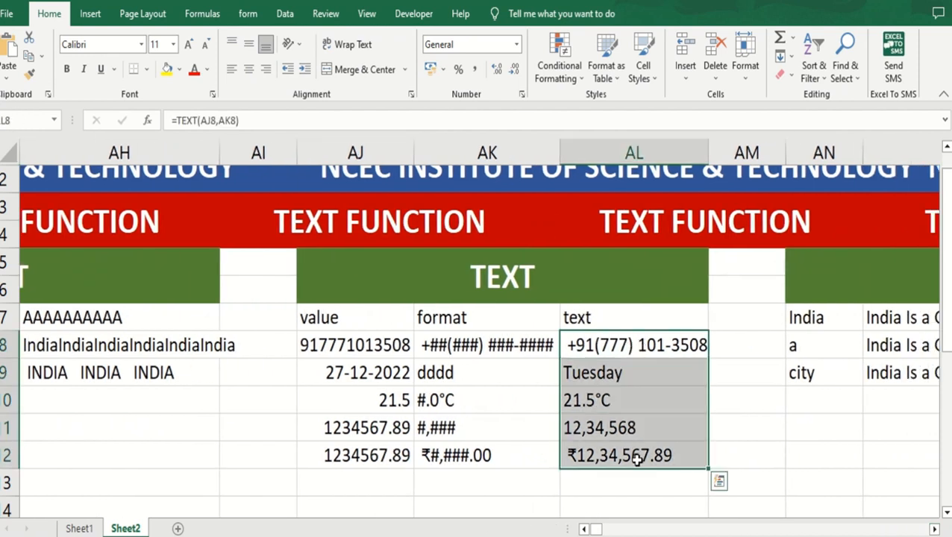
key("Delete")
left_click(790, 463)
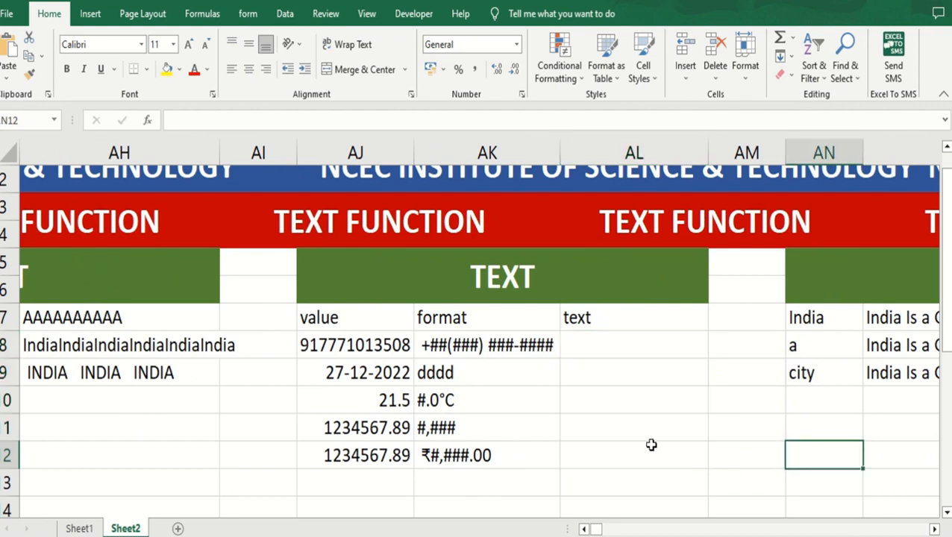
Enter =TEXT(AJ8,AK8) in cell AL8 to convert the value using the format code beside it.
left_click(602, 347)
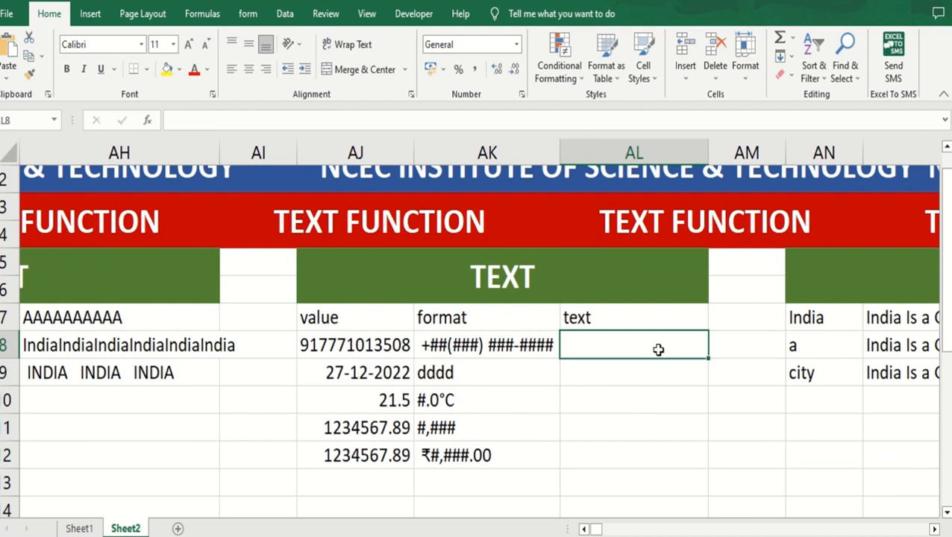
type("=")
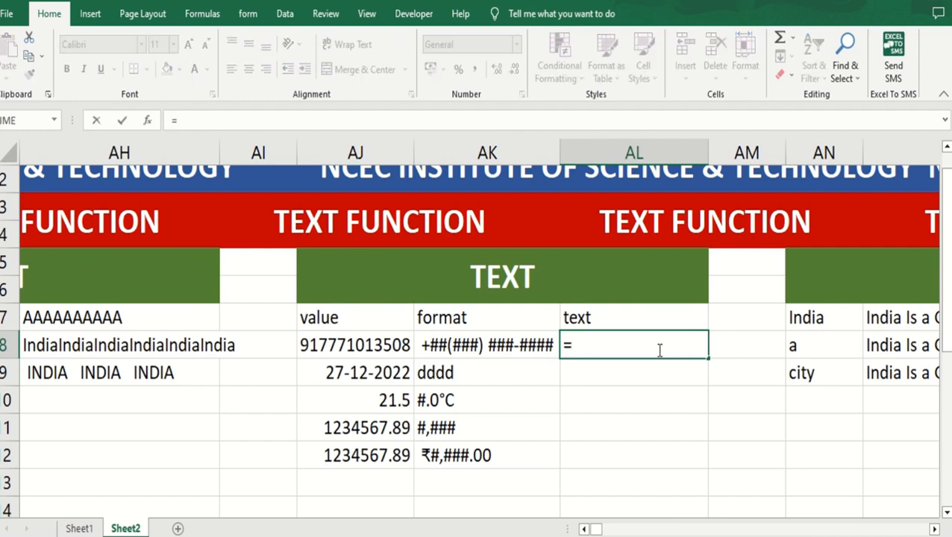
type("text")
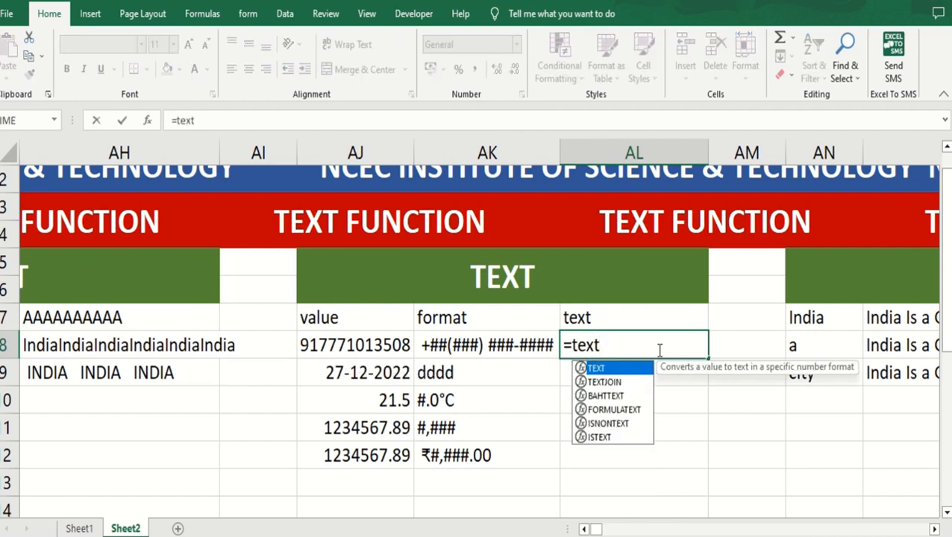
type("(")
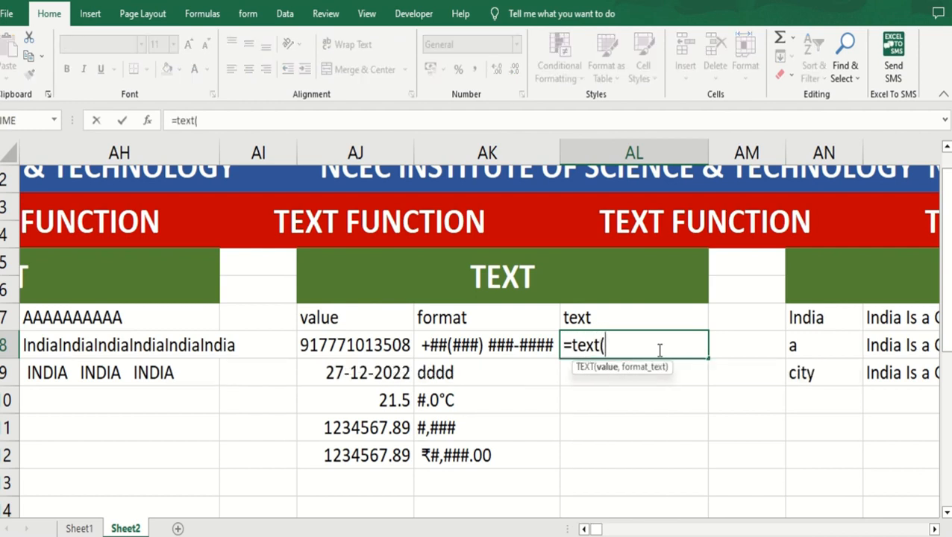
left_click(338, 348)
type(",")
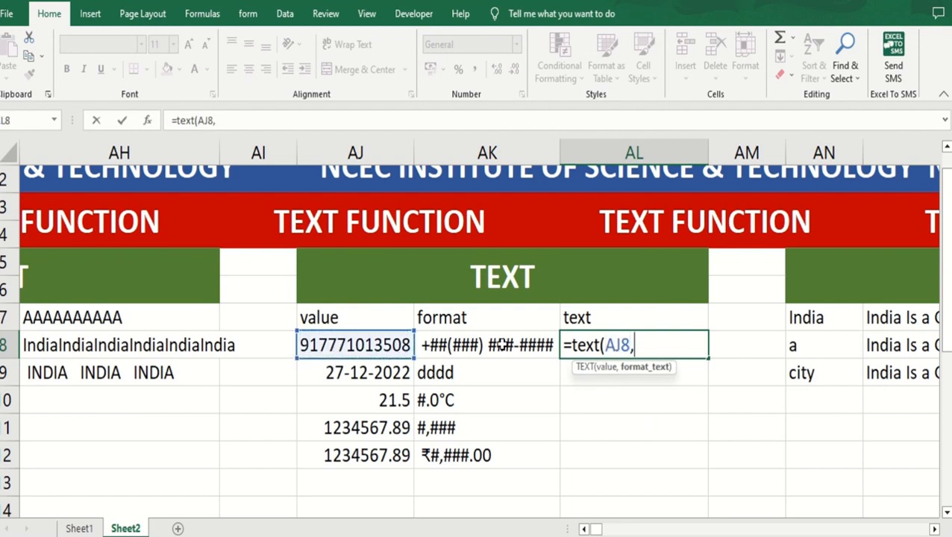
left_click(504, 345)
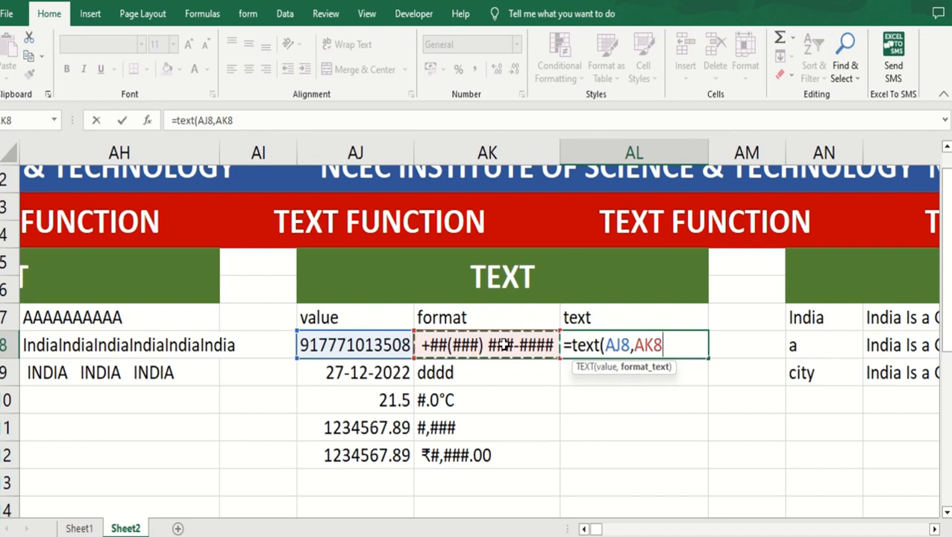
type(")")
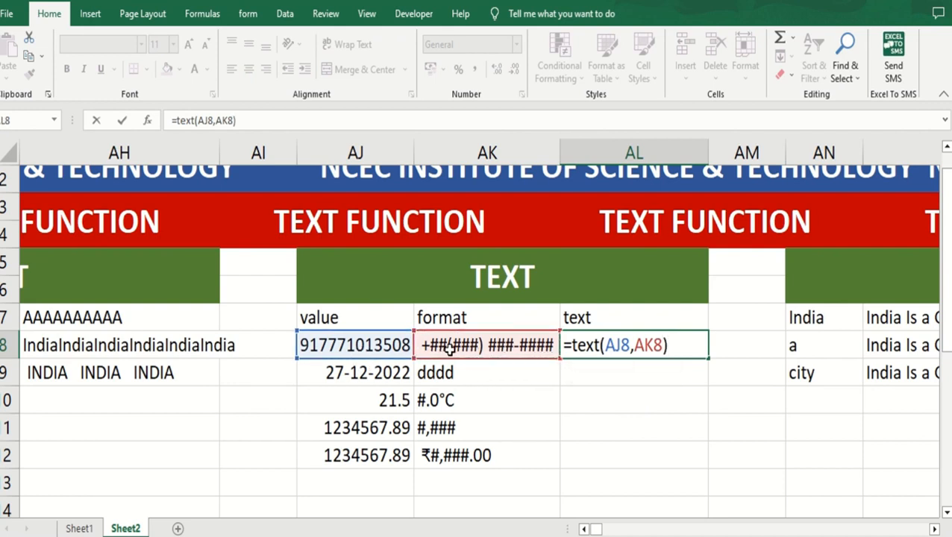
key("Return")
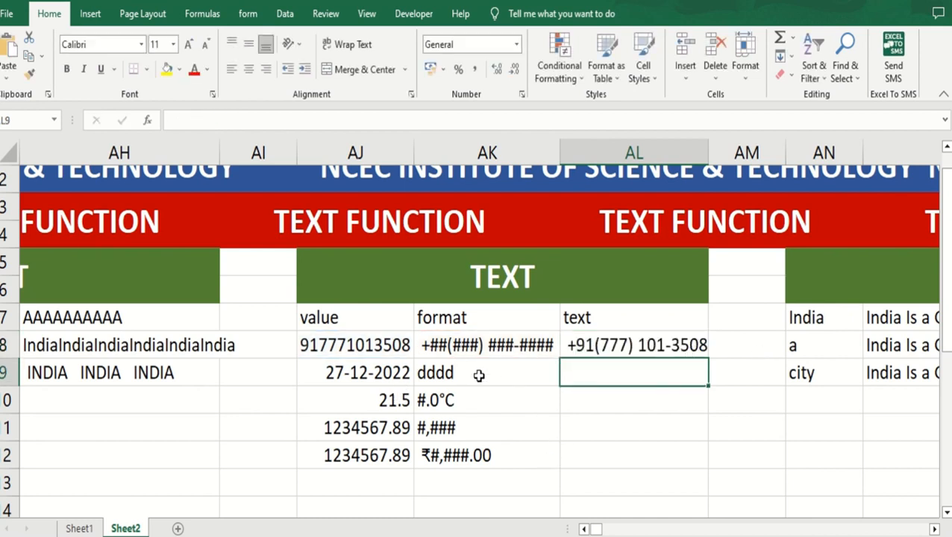
Fill the TEXT formula from AL8 down through AL12.
left_click(601, 349)
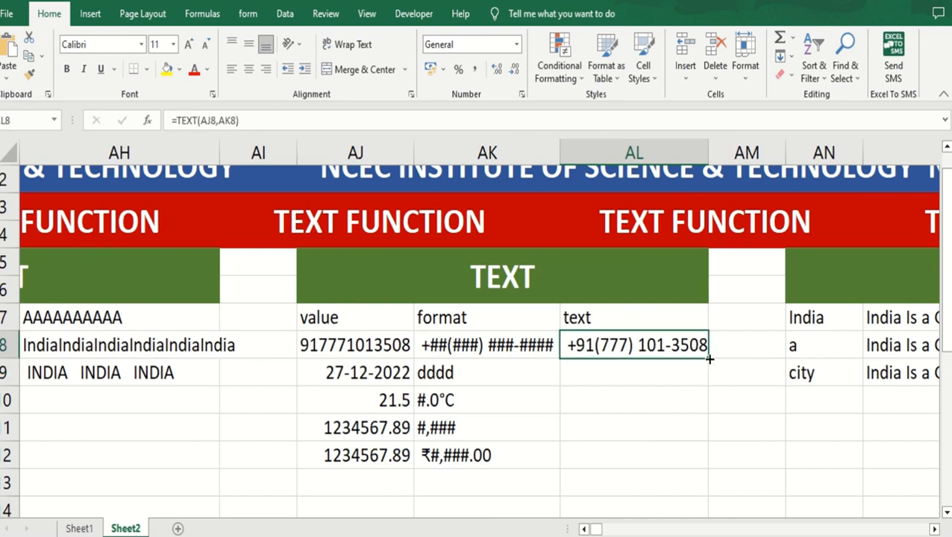
left_click_drag(707, 357, 702, 470)
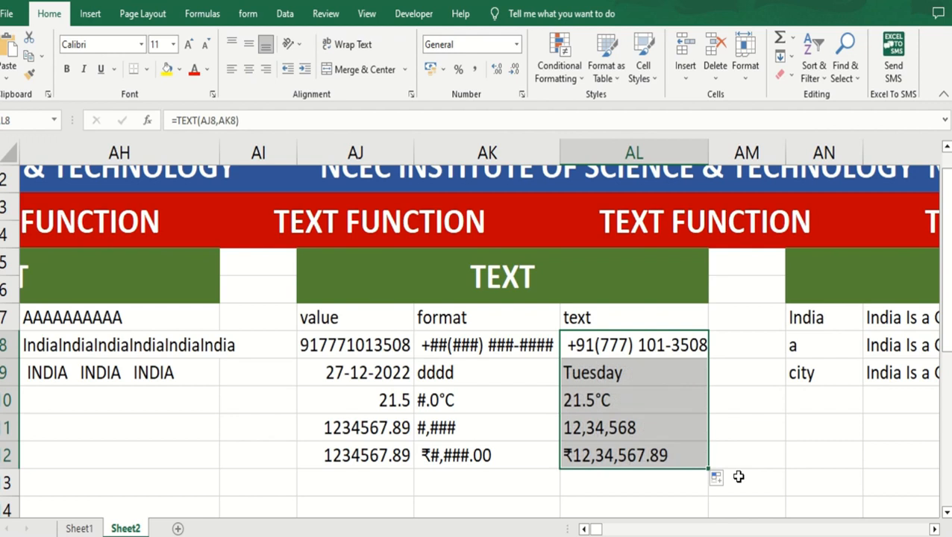
left_click(738, 476)
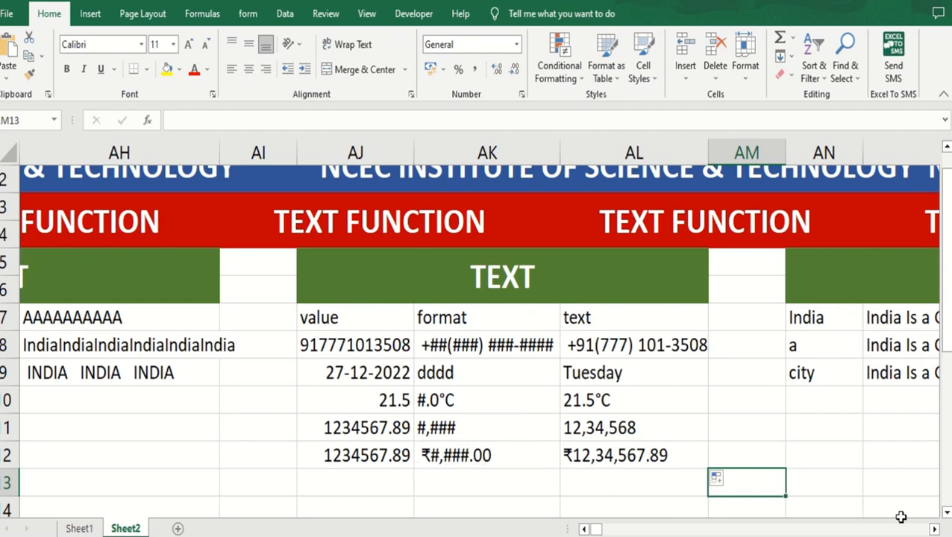
Clear the existing FIND formula results from cells AQ7 through AQ9.
left_click(933, 529)
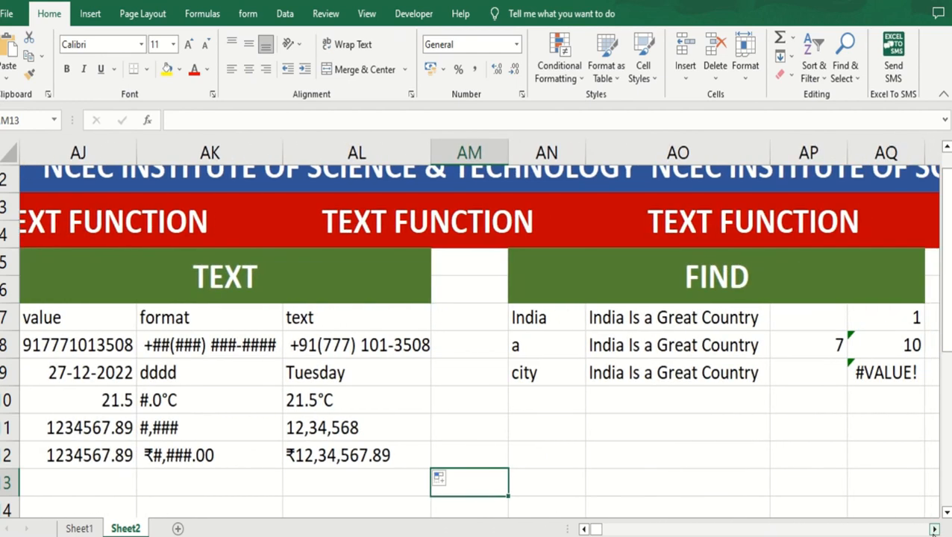
left_click(933, 529)
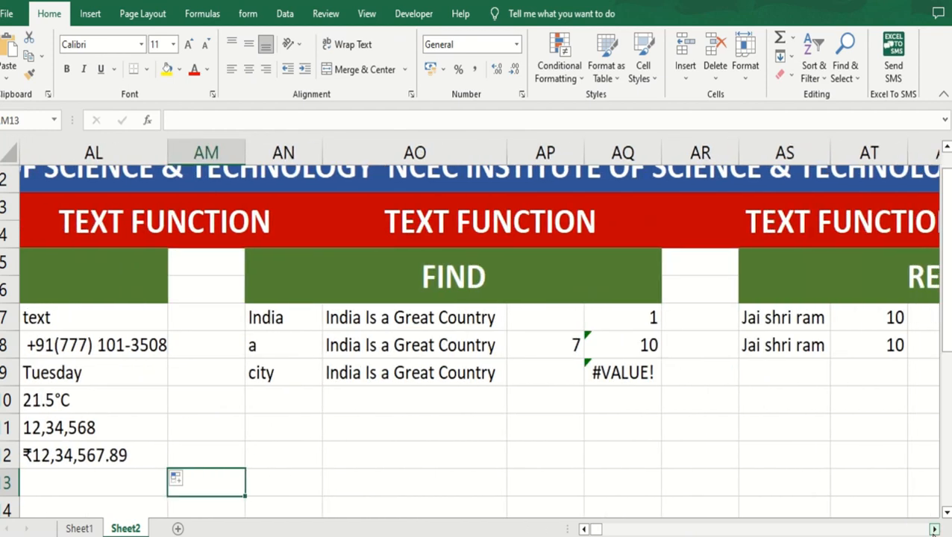
left_click(608, 316)
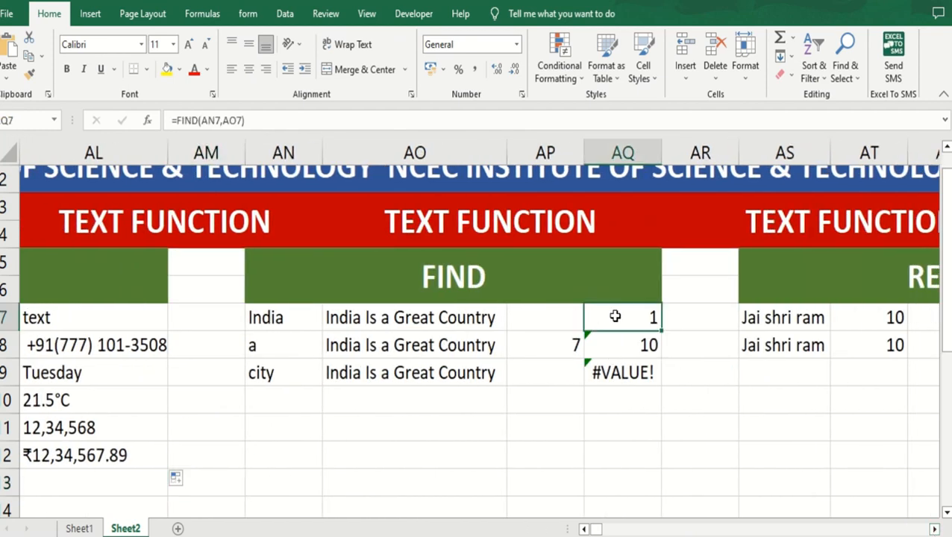
left_click_drag(615, 317, 619, 377)
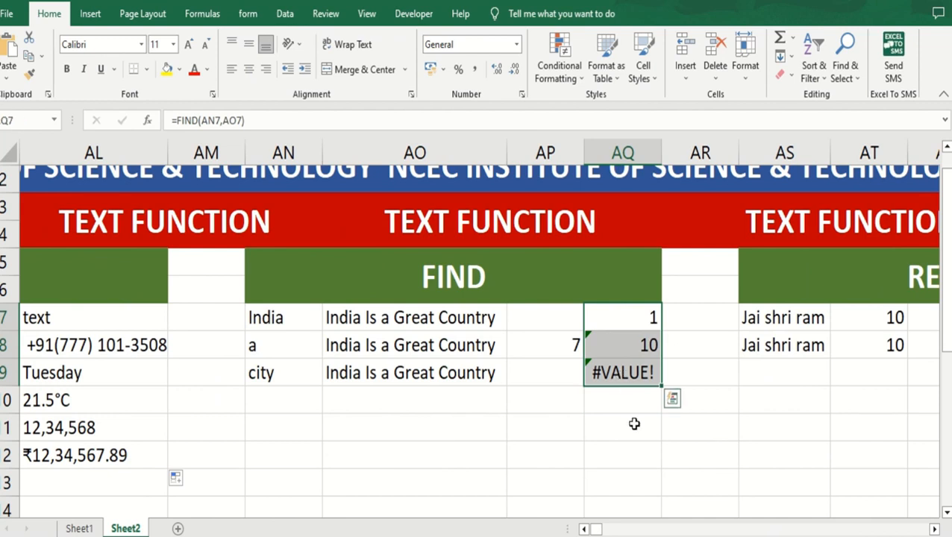
key("BackSpace")
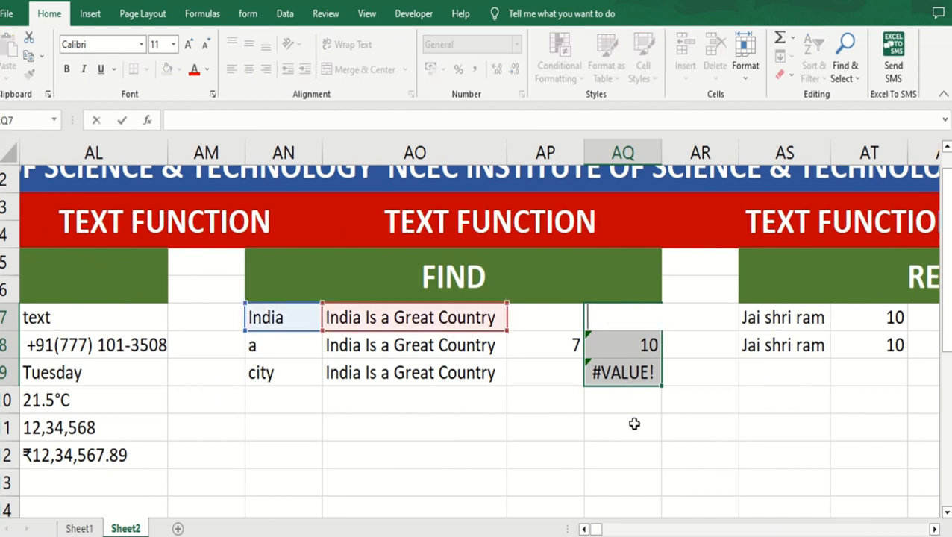
left_click(633, 423)
left_click_drag(622, 346, 618, 383)
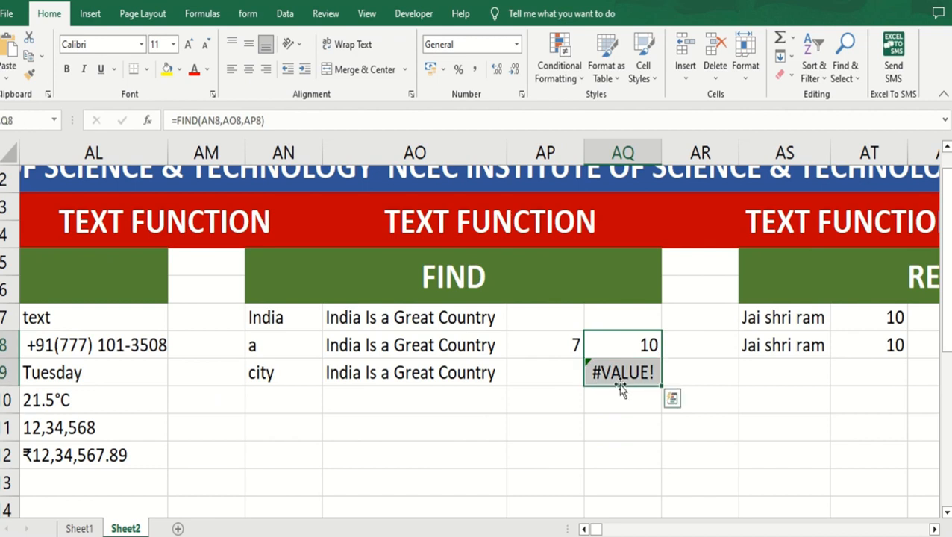
key("Delete")
left_click(618, 445)
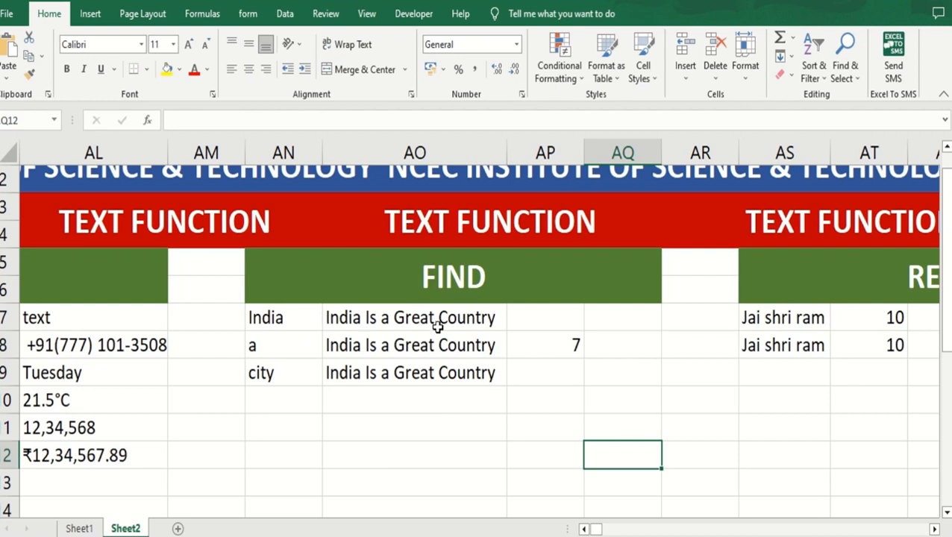
Enter =FIND(AN7,AO7) in cell AQ7 to locate India within the sentence in AO7.
left_click(629, 327)
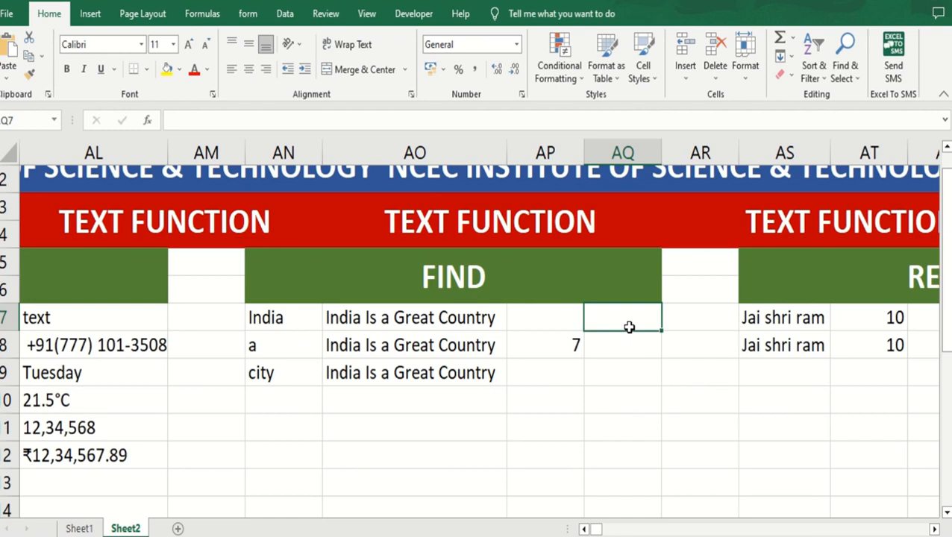
type("=find")
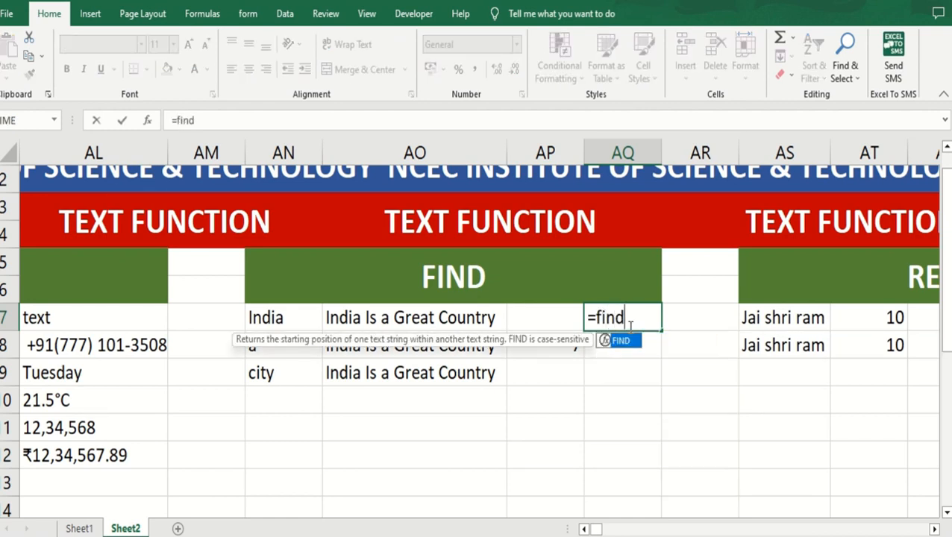
type("(")
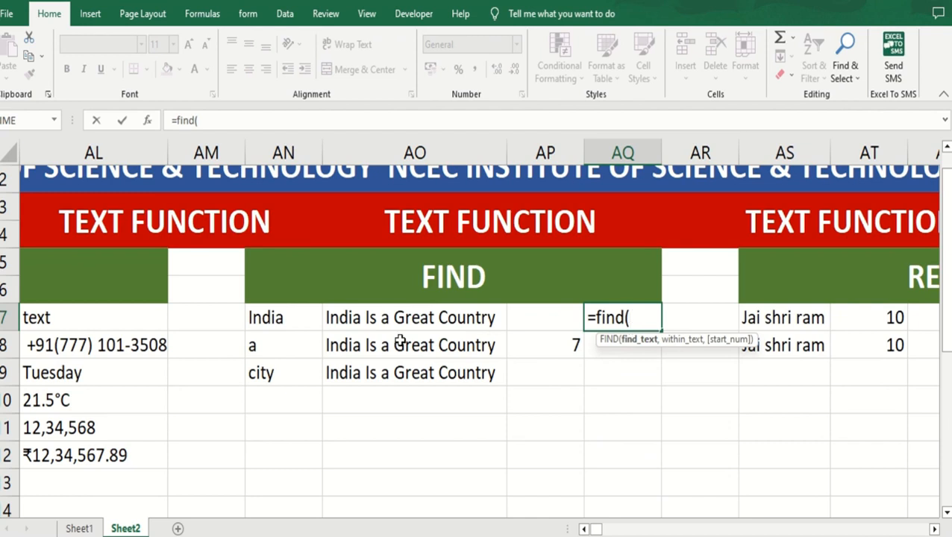
left_click(296, 315)
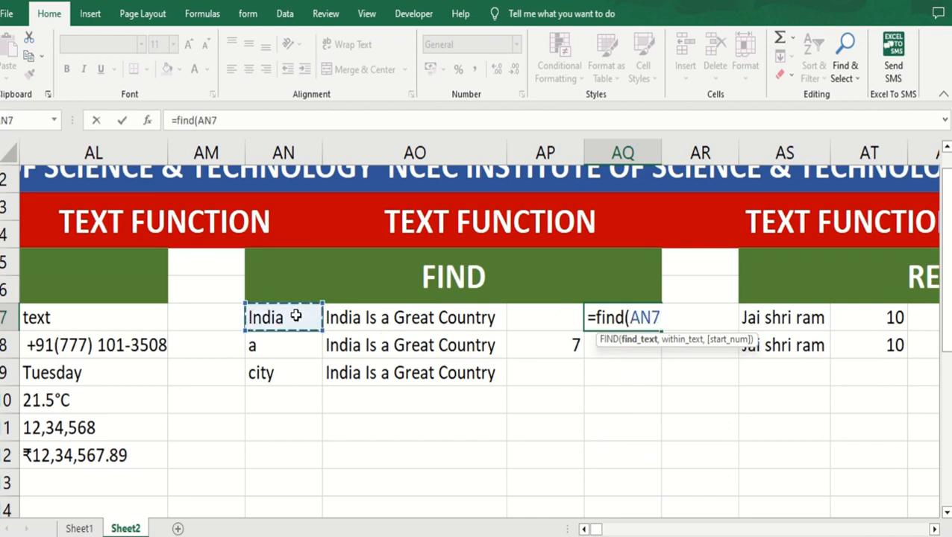
type(",")
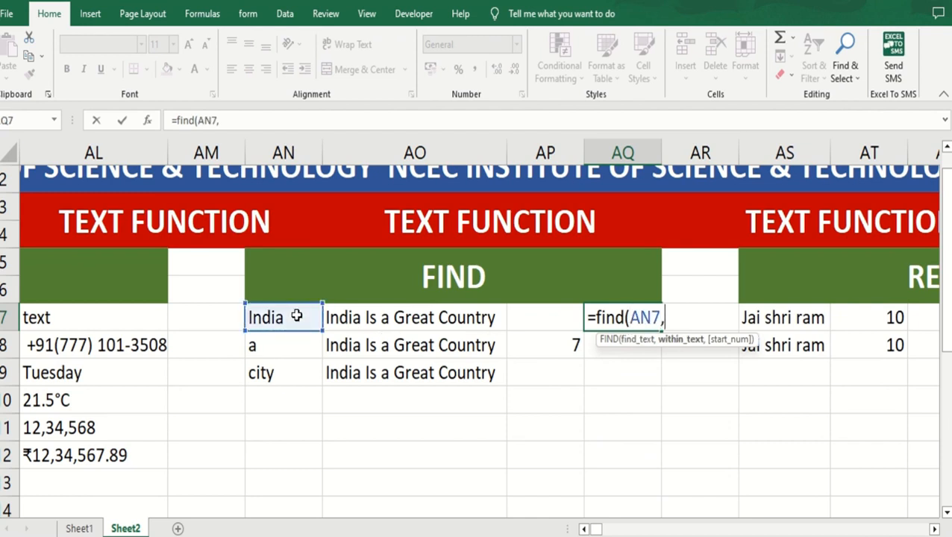
left_click(388, 322)
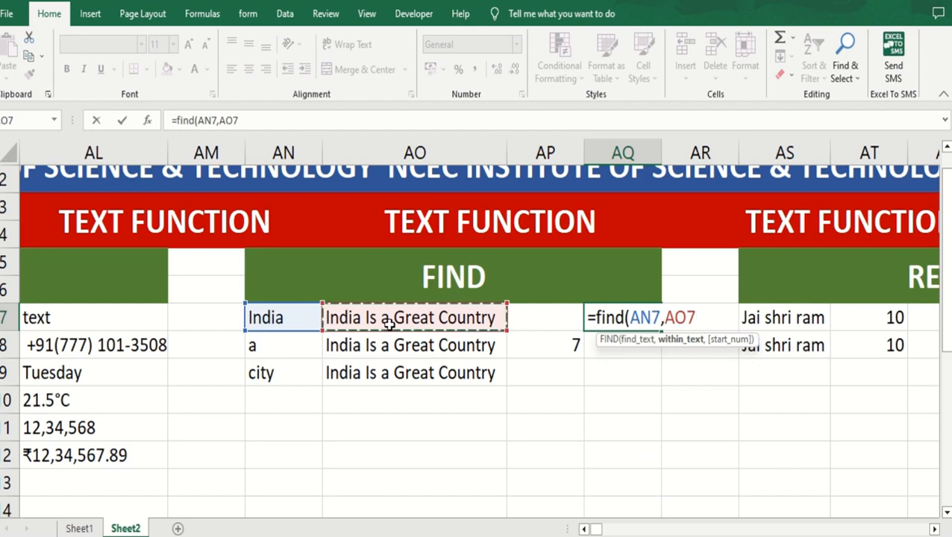
type(")")
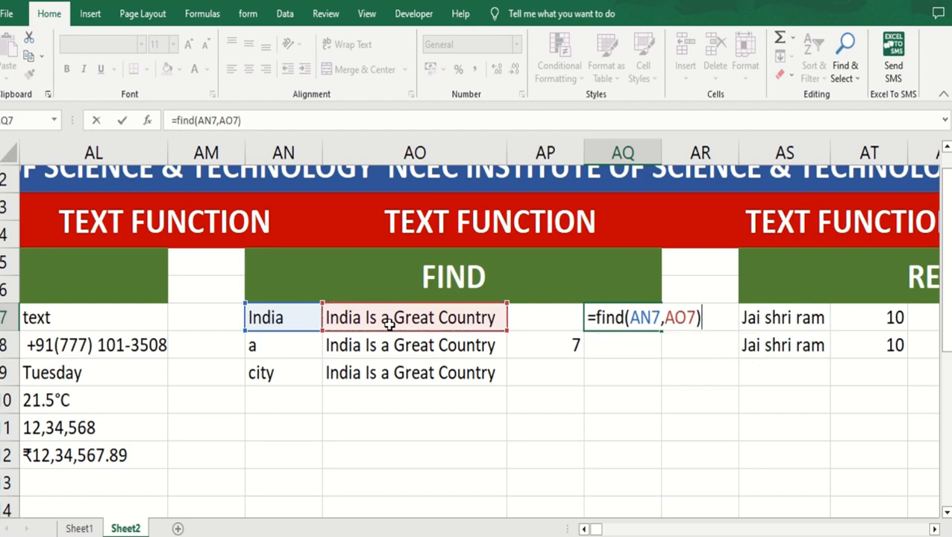
key("Return")
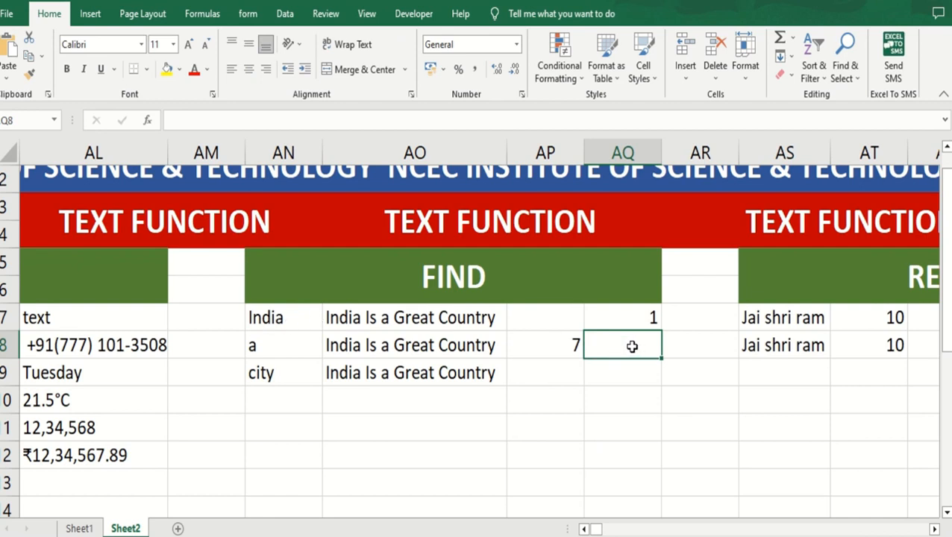
Enter =FIND(AN8,AO8,AP8) in cell AQ8 to locate the letter a in the sentence, starting from the position in AP8.
type("=fin")
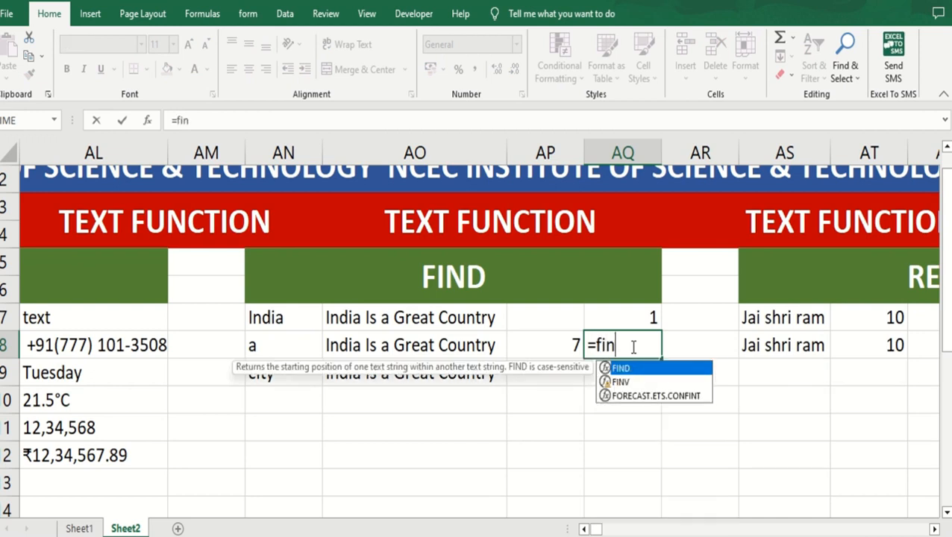
type("d(")
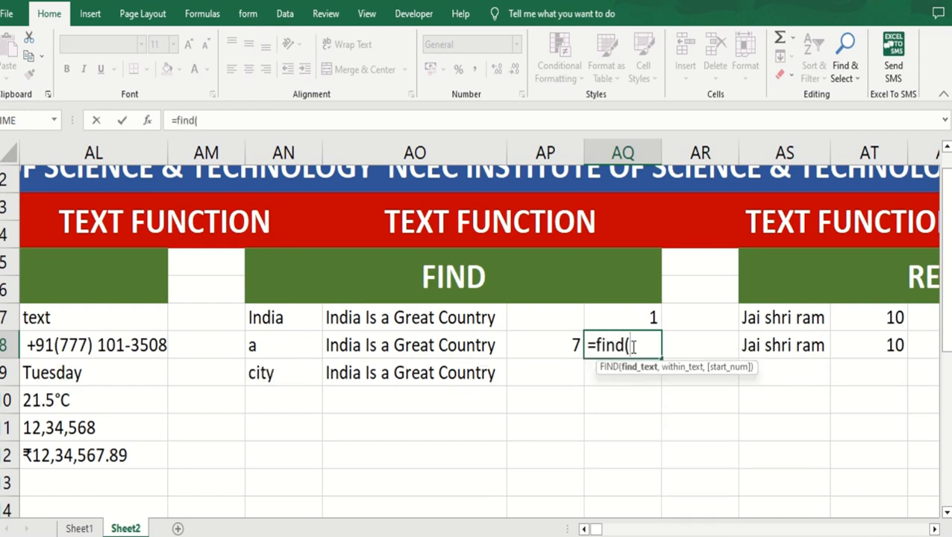
left_click(266, 340)
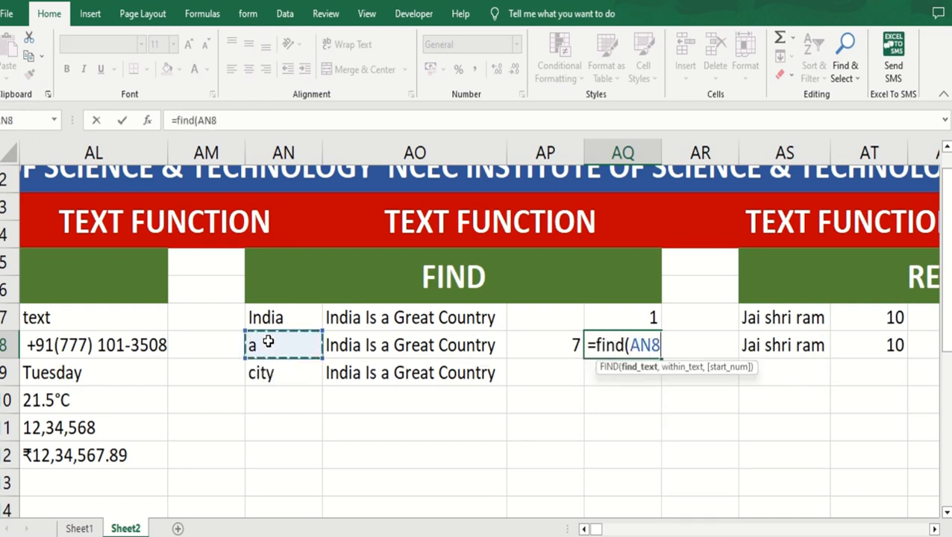
type(",")
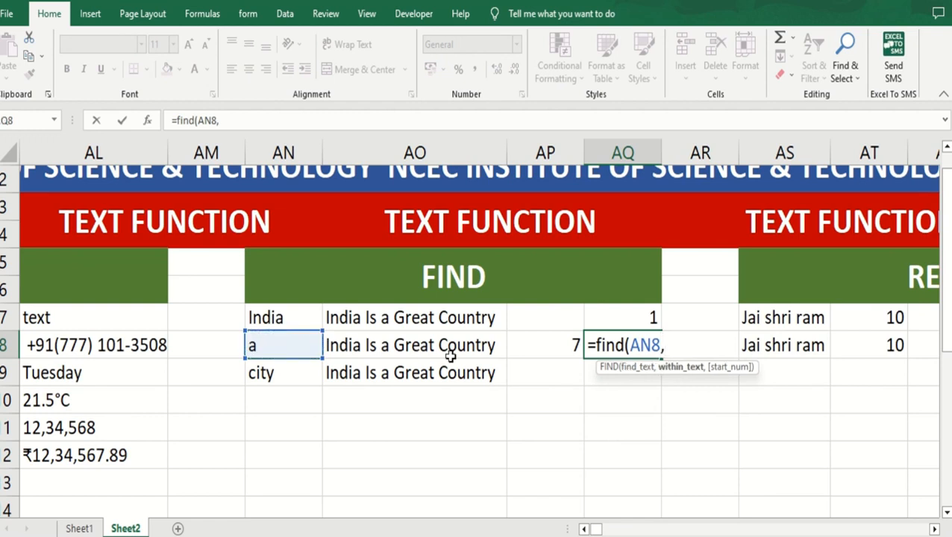
left_click(448, 349)
type(",")
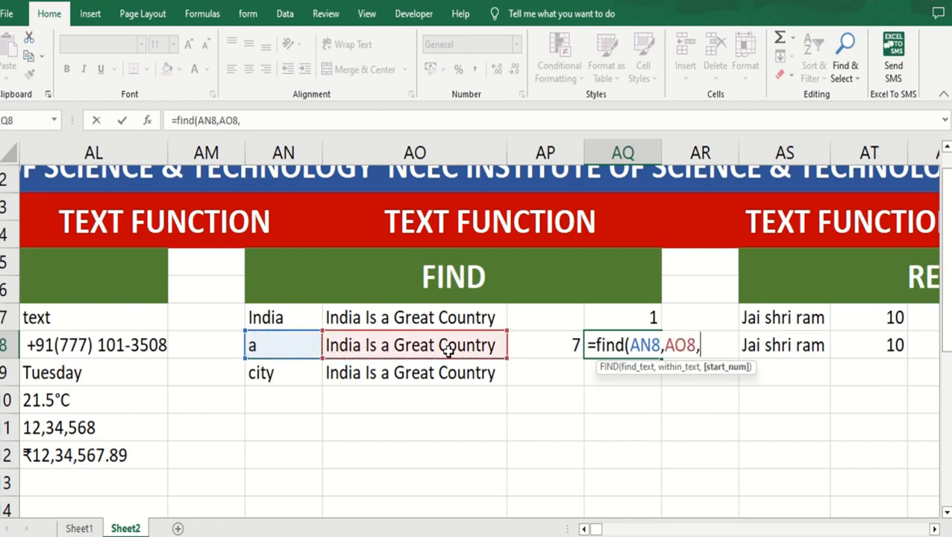
left_click(545, 343)
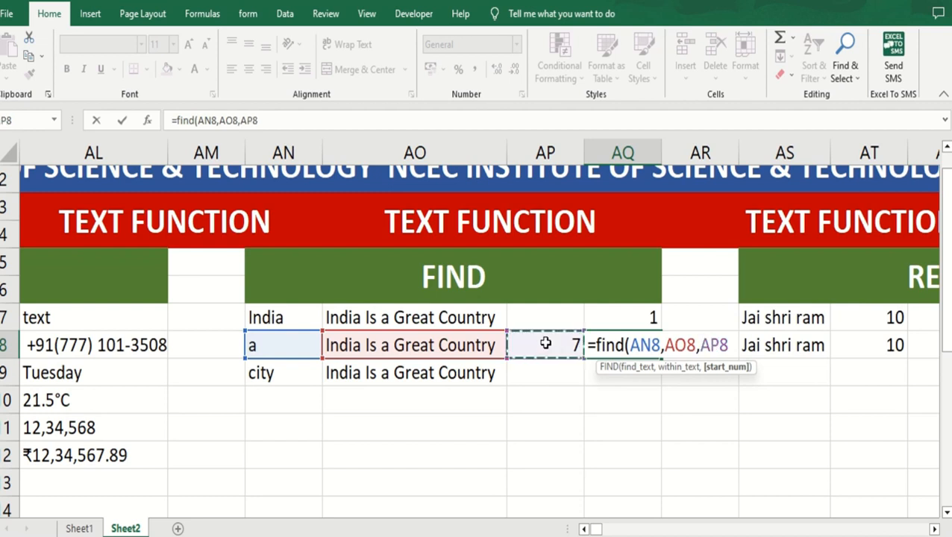
type(")")
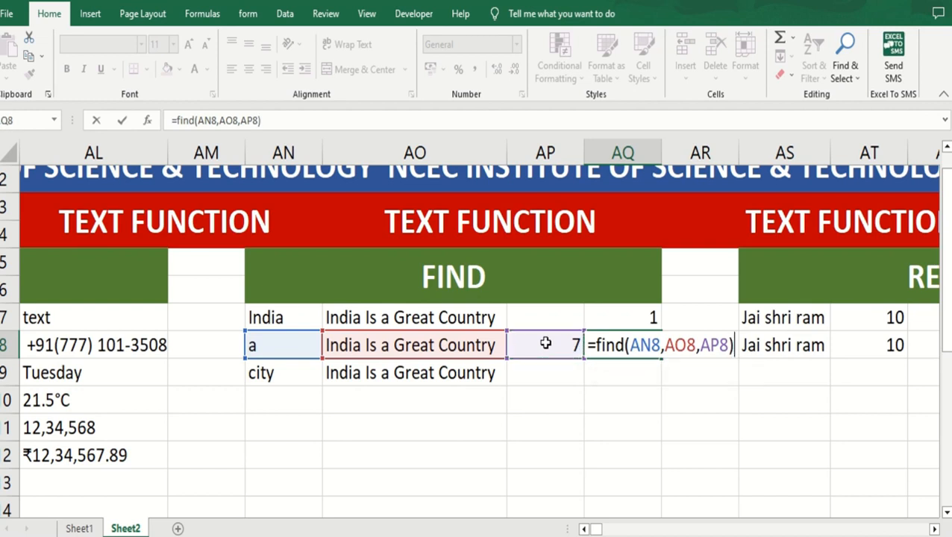
key("Return")
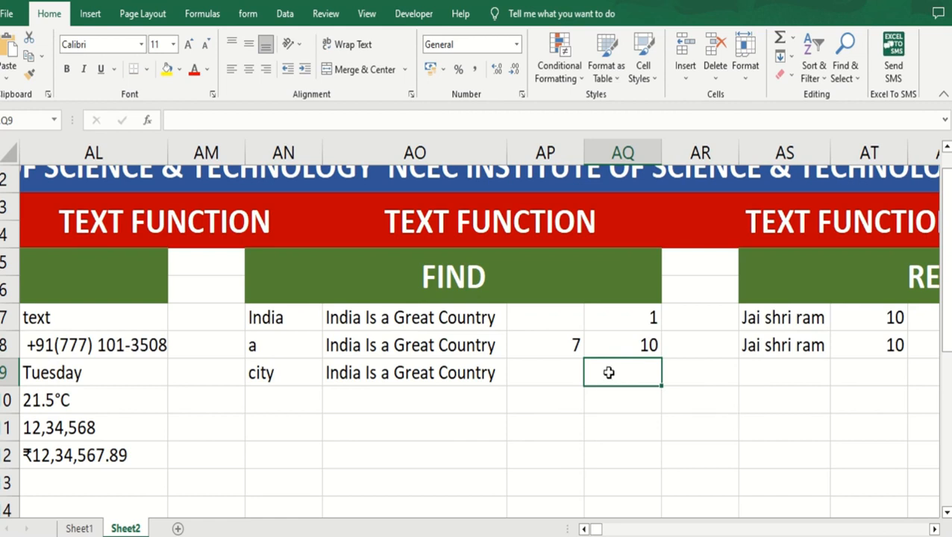
Enter =FIND(AN9,AO9) in cell AQ9 to search for city within the sentence in AO9.
type("=")
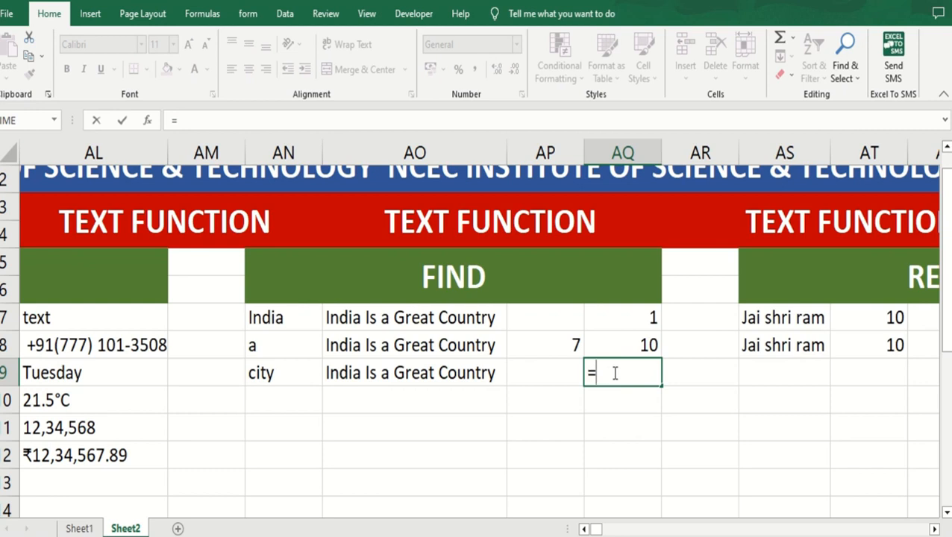
type("fin")
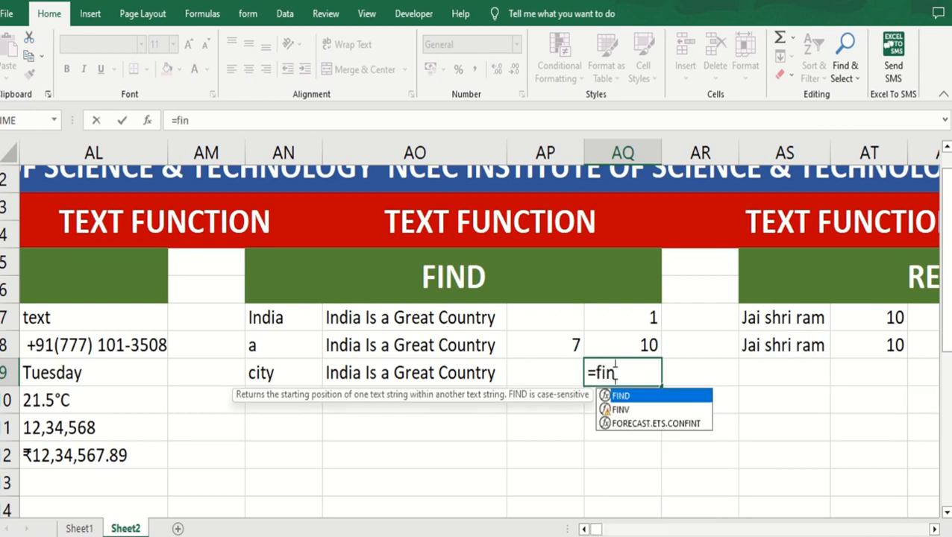
type("d(")
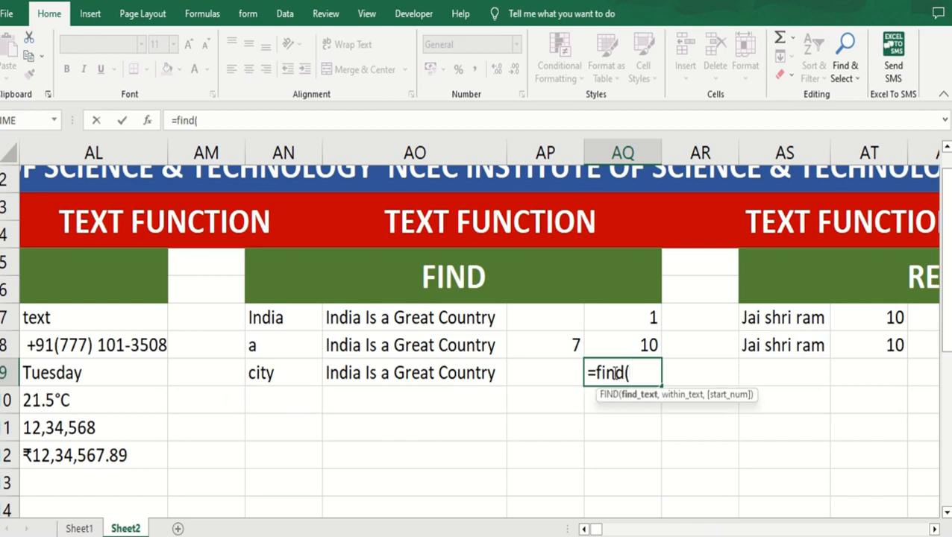
left_click(281, 368)
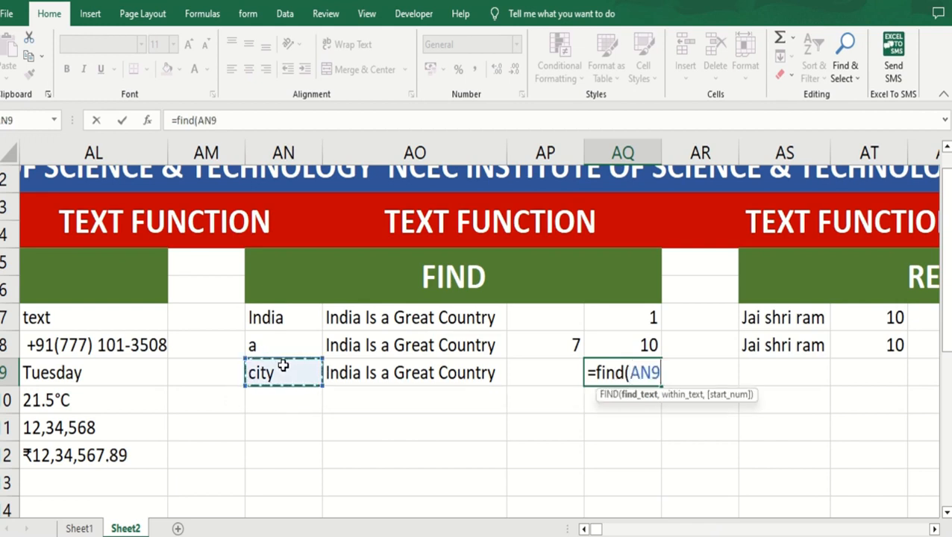
type(",")
left_click(373, 366)
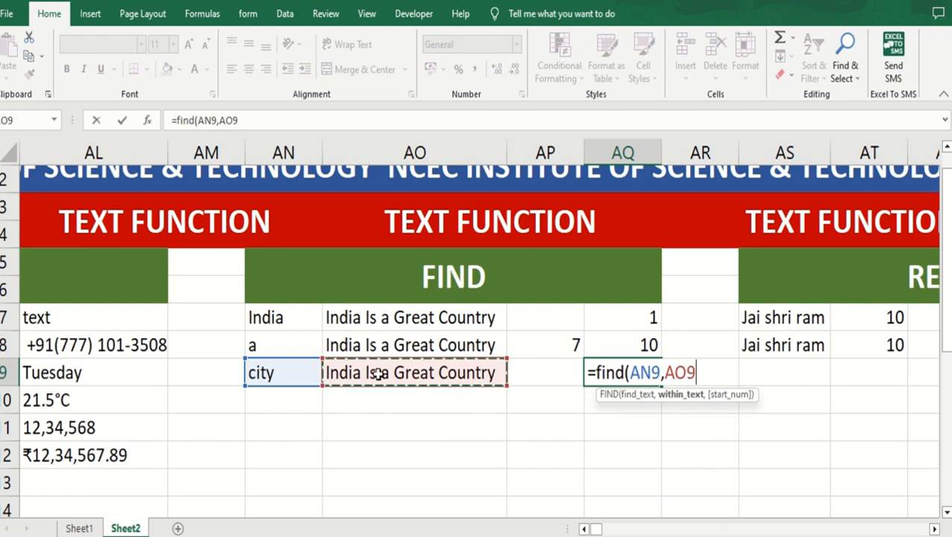
type(")")
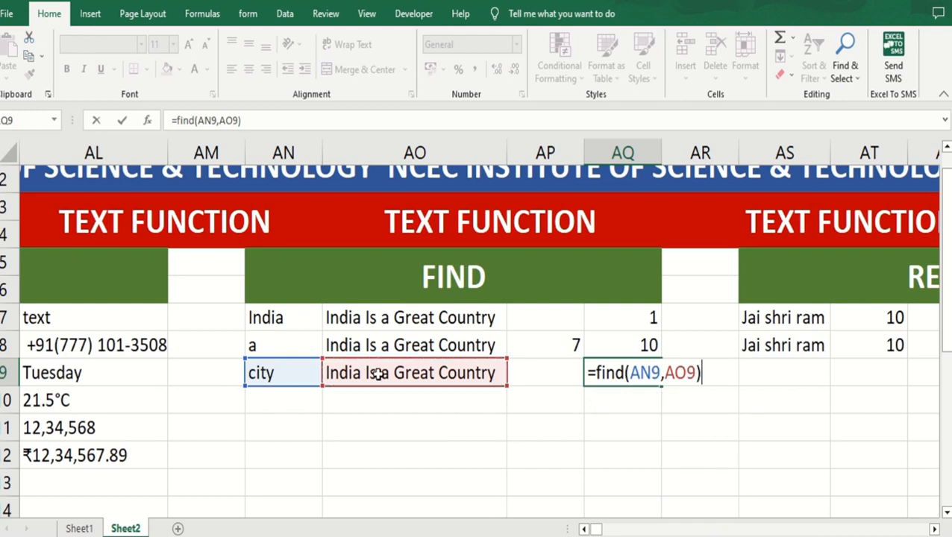
key("Return")
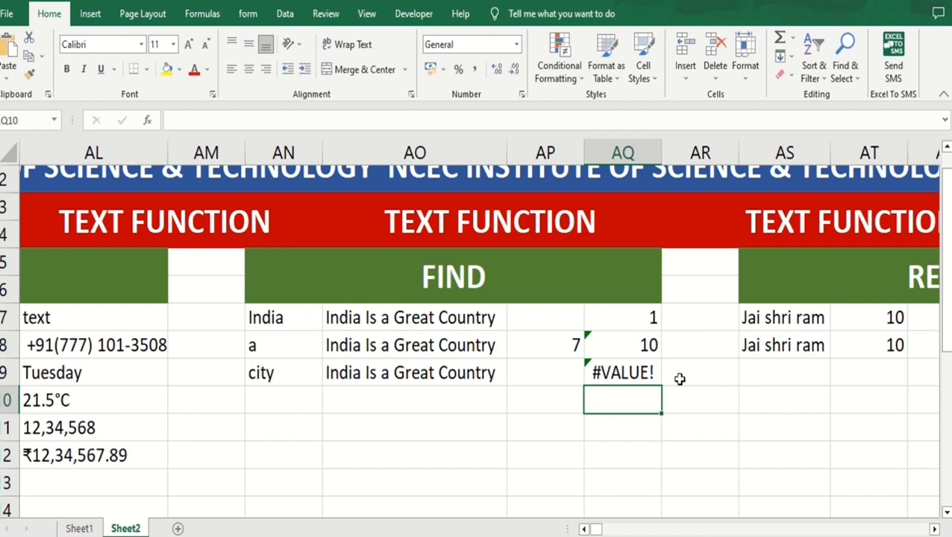
left_click(612, 375)
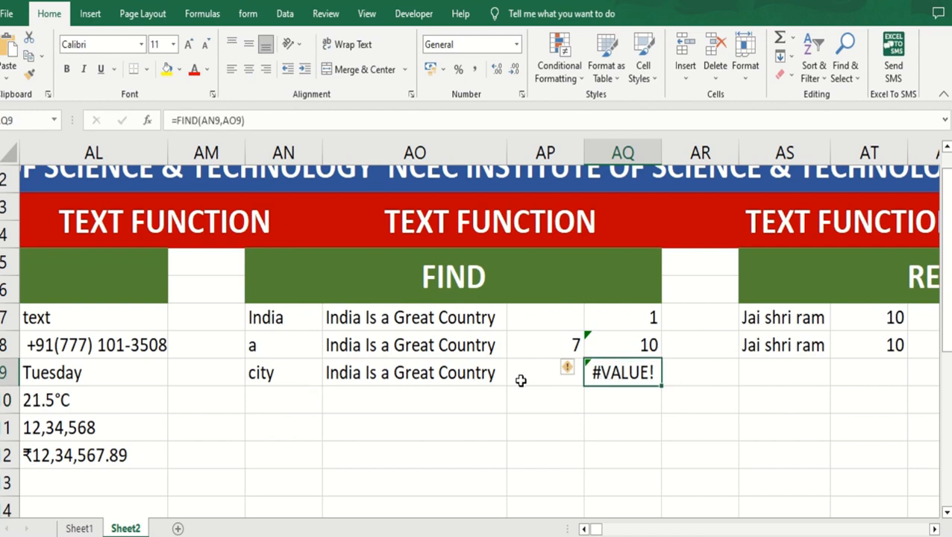
Clear the existing REPLACE formula results from cells AW7 and AW8.
left_click(933, 528)
left_click(933, 529)
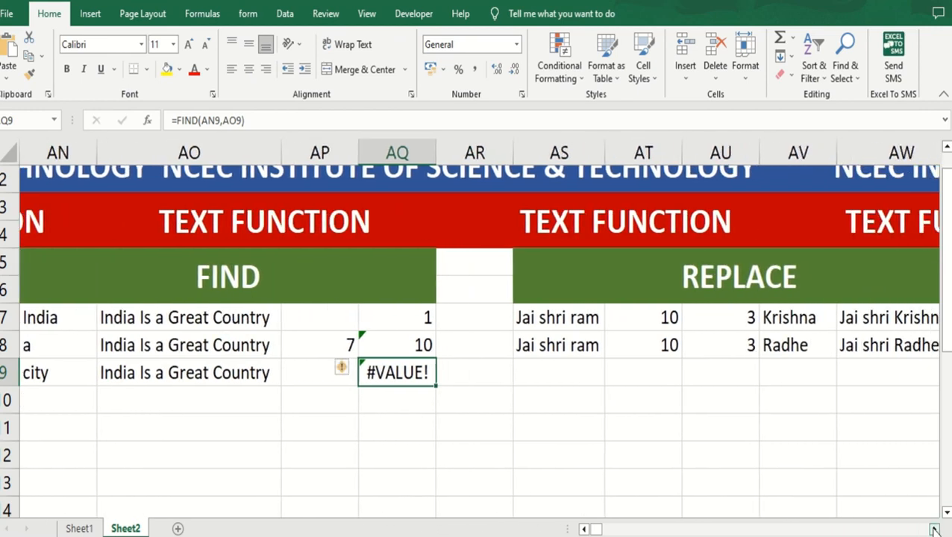
left_click(934, 529)
left_click(933, 529)
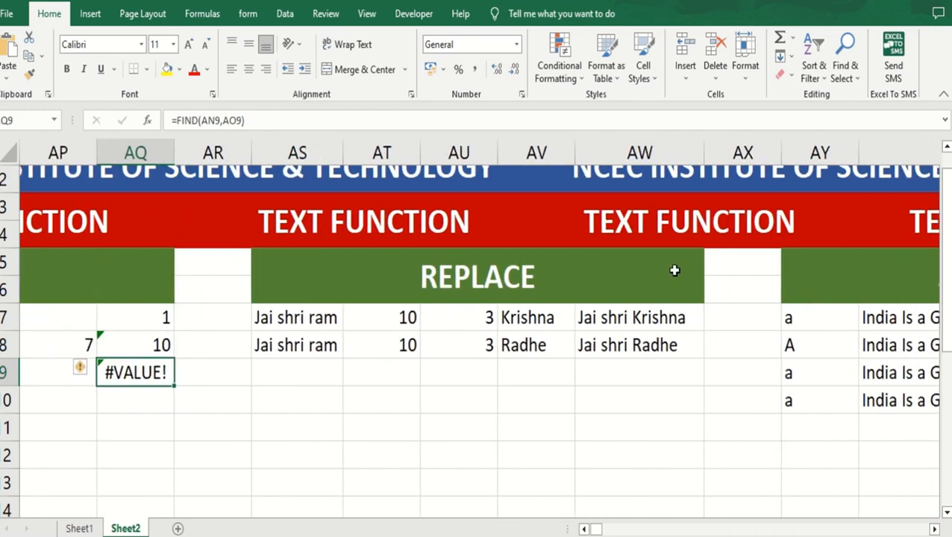
left_click(629, 318)
left_click_drag(629, 317, 629, 345)
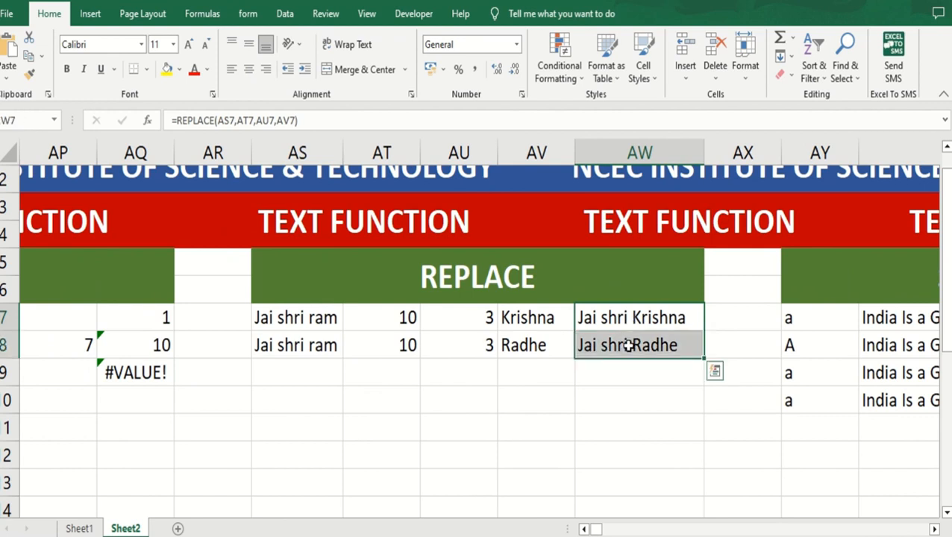
key("Delete")
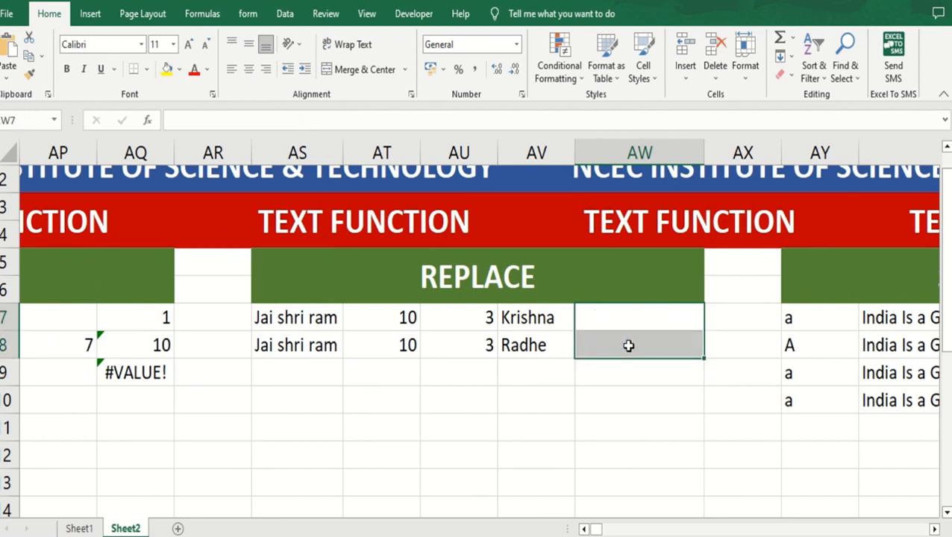
left_click(599, 463)
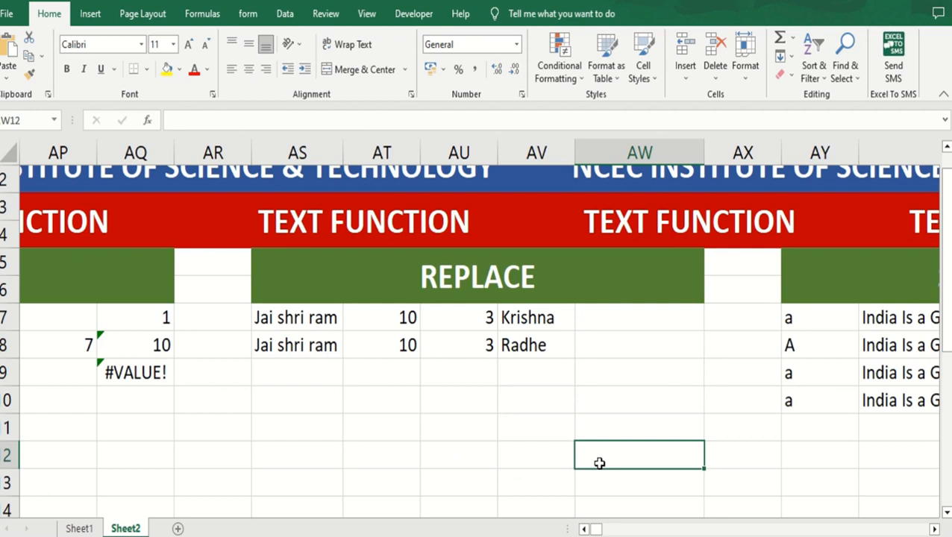
Enter =REPLACE(AS7,AT7,AU7,AV7) in cell AW7 to substitute Krishna into the text from AS7.
left_click(608, 321)
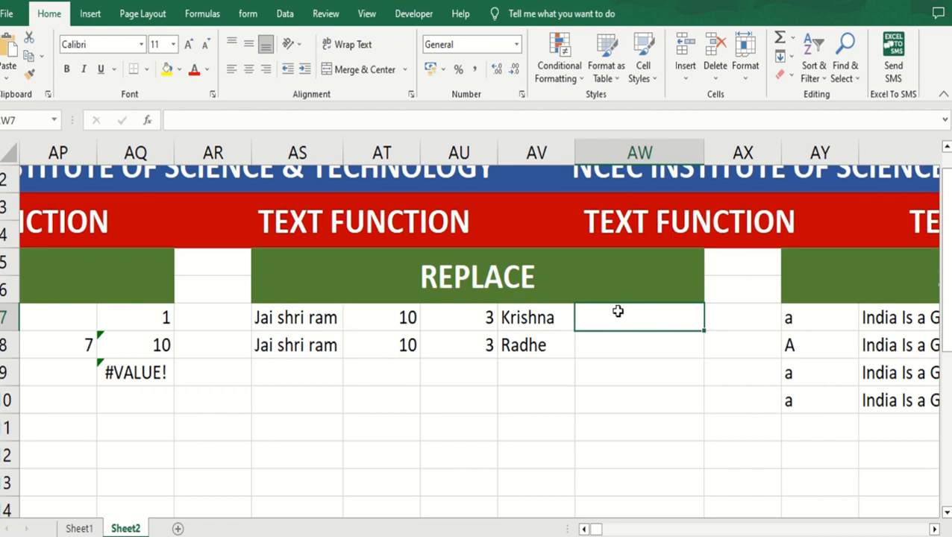
type("=")
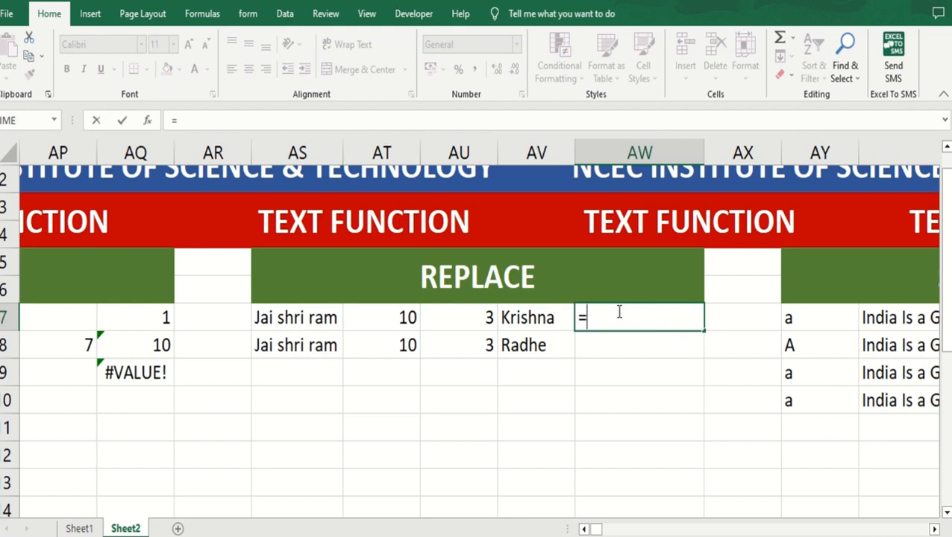
type("re")
double_click(623, 354)
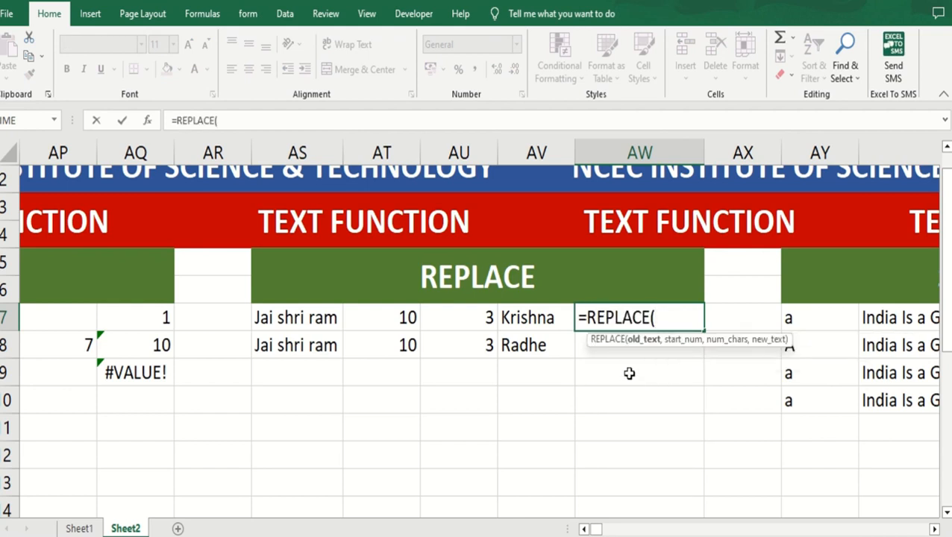
left_click(293, 319)
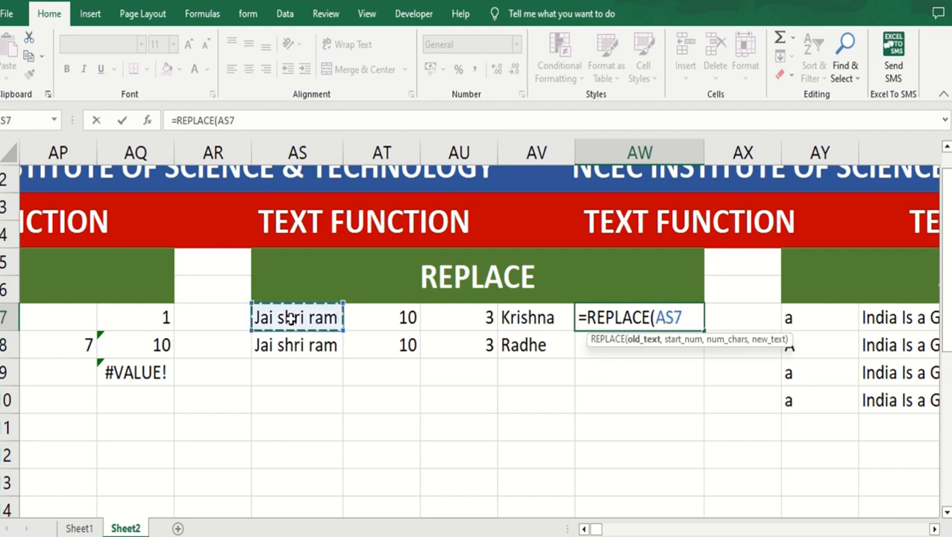
type(",")
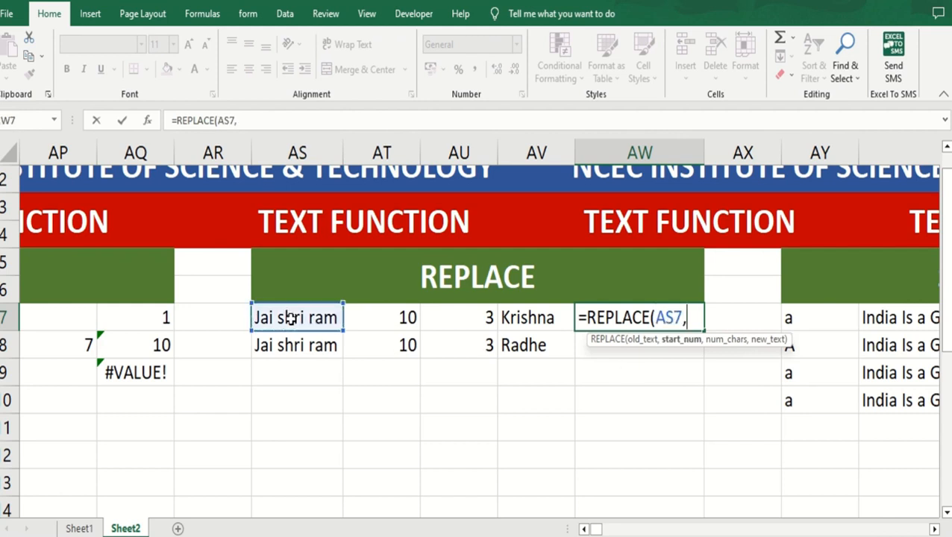
left_click(370, 320)
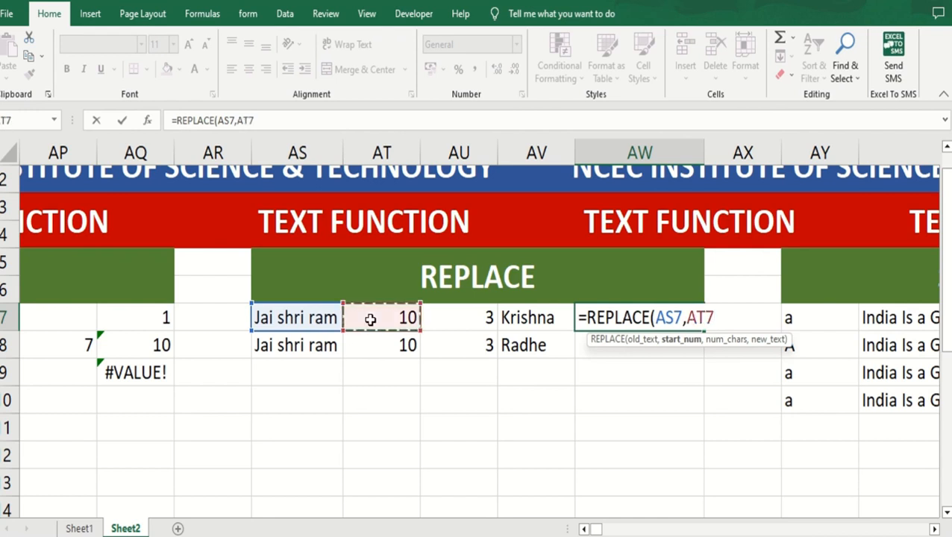
type(",")
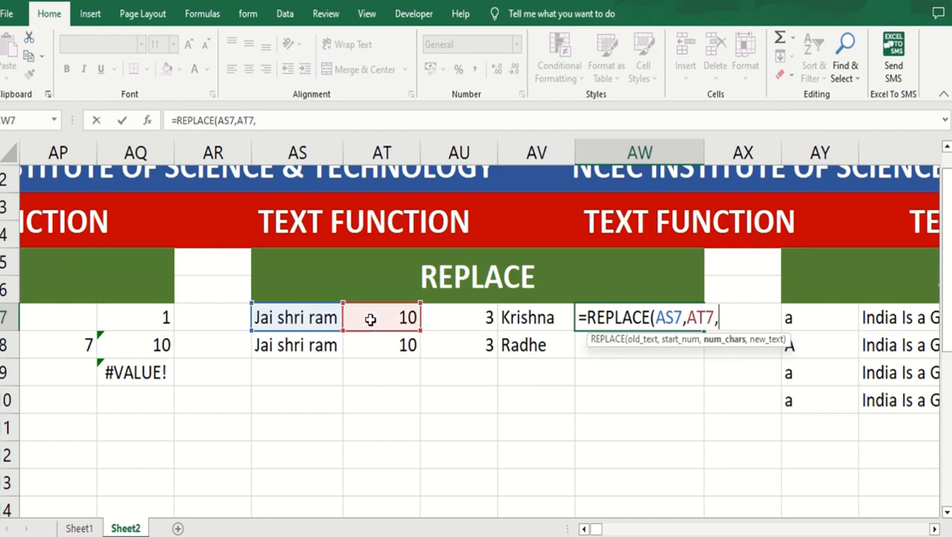
left_click(466, 319)
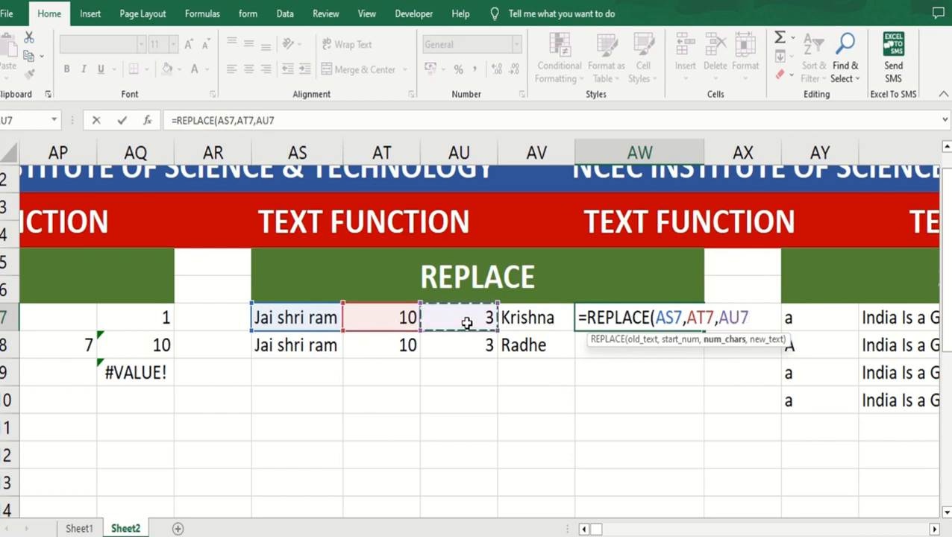
type(",")
left_click(526, 320)
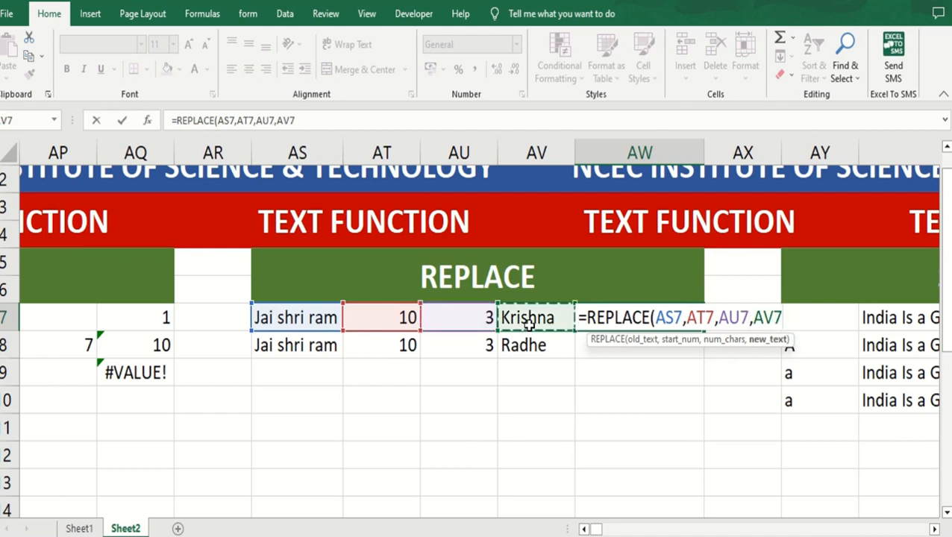
type(")")
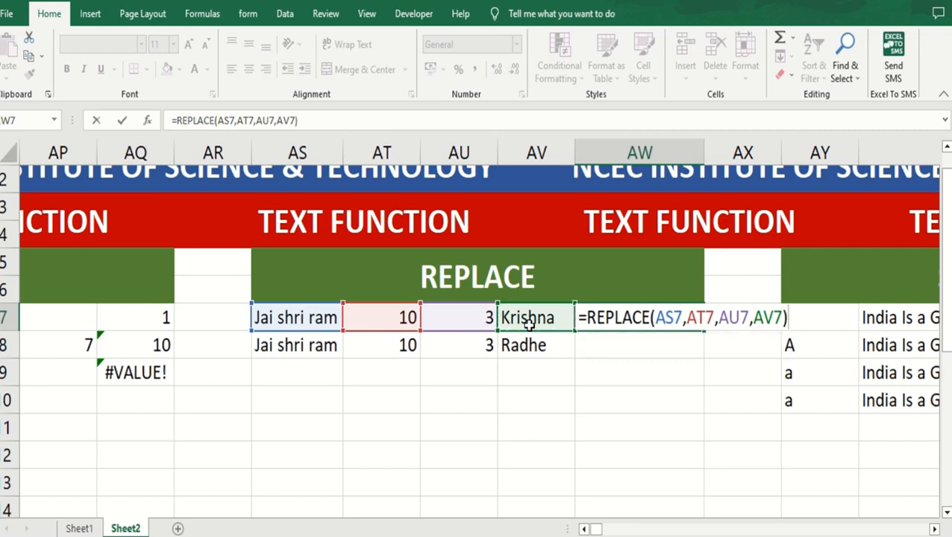
key("Return")
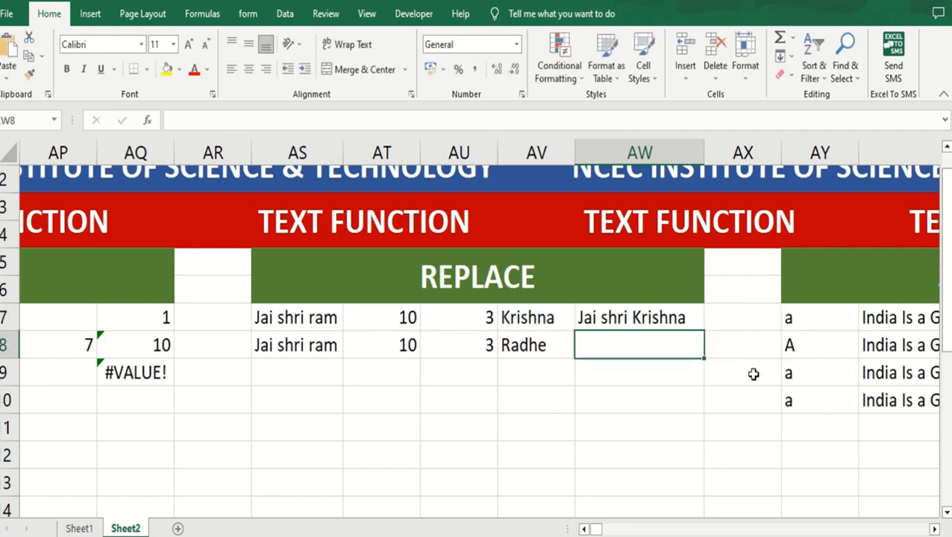
Enter =REPLACE(AS8,AT8,AU8,AV8) in cell AW8 to substitute Radhe into the text from AS8.
type("=re")
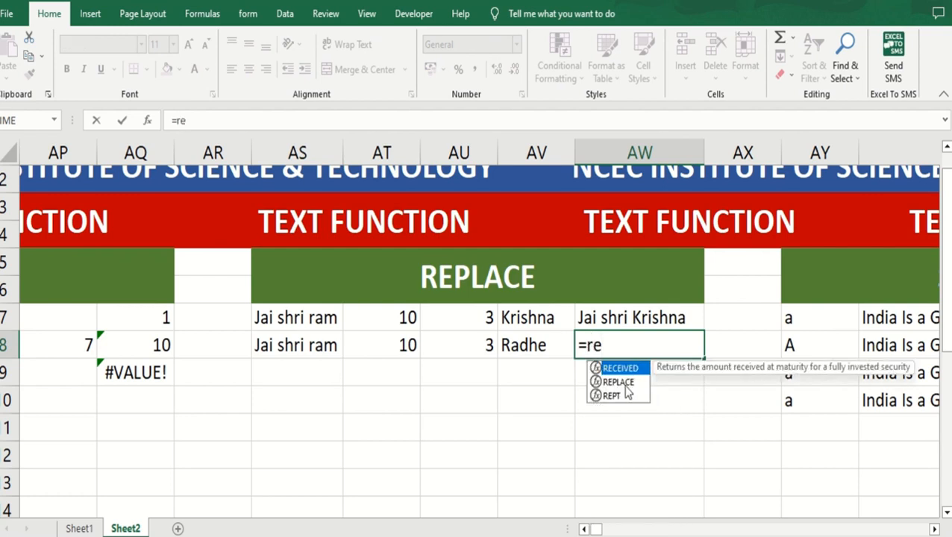
left_click(625, 383)
double_click(619, 381)
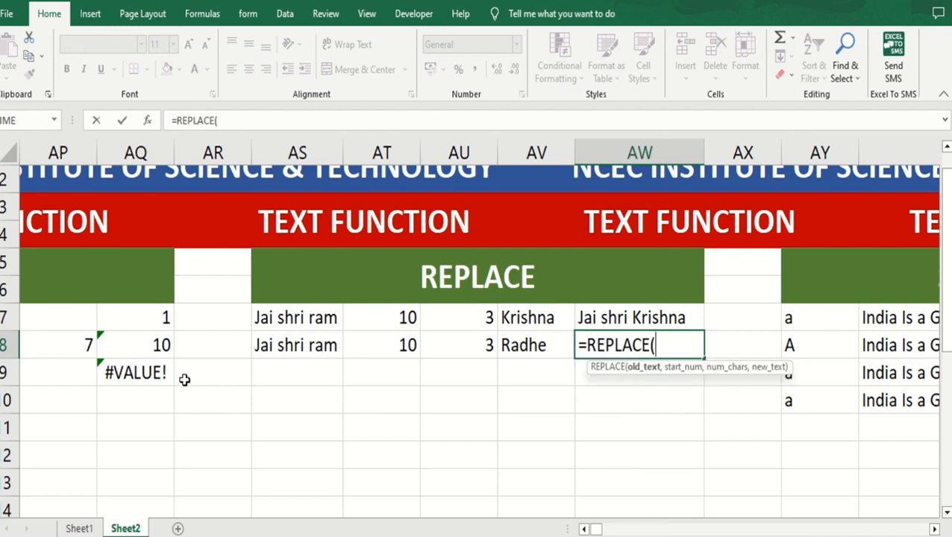
left_click(280, 348)
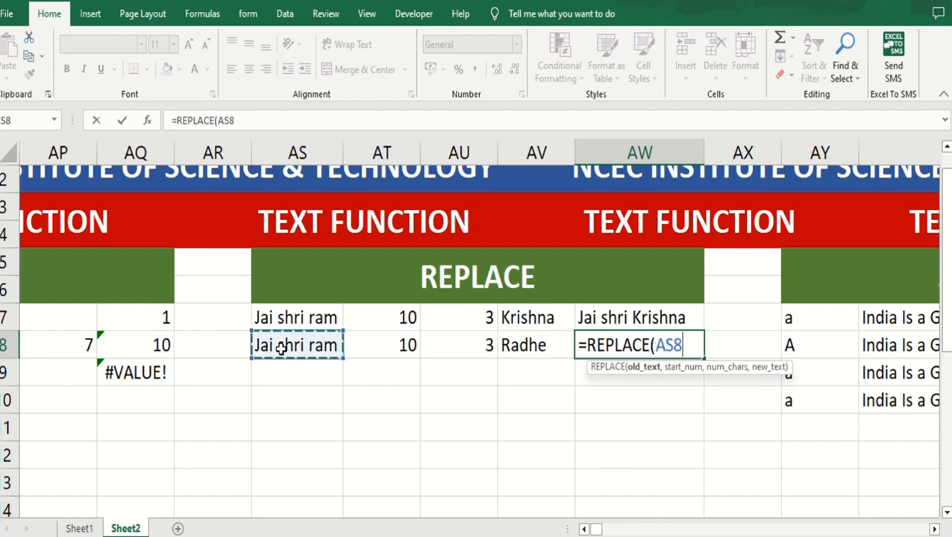
type(",")
left_click(395, 348)
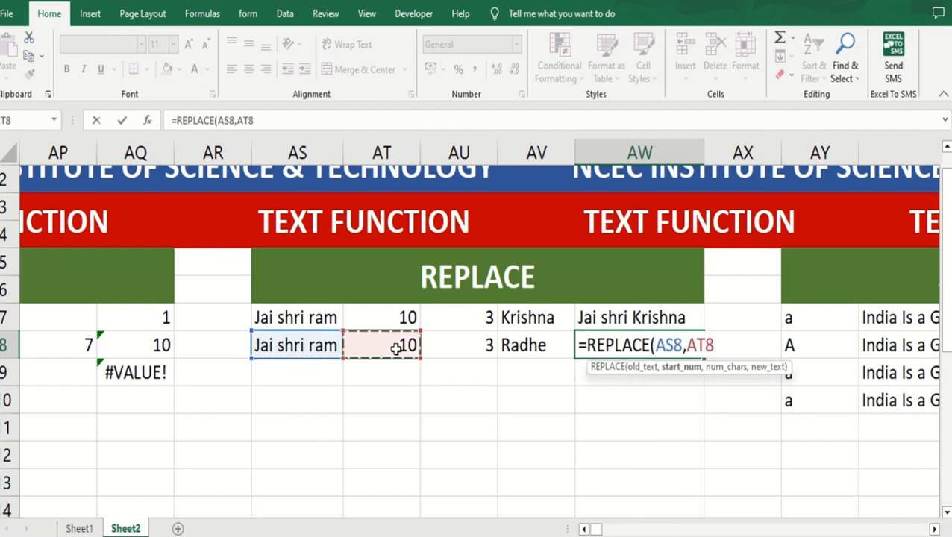
type(",")
left_click(449, 350)
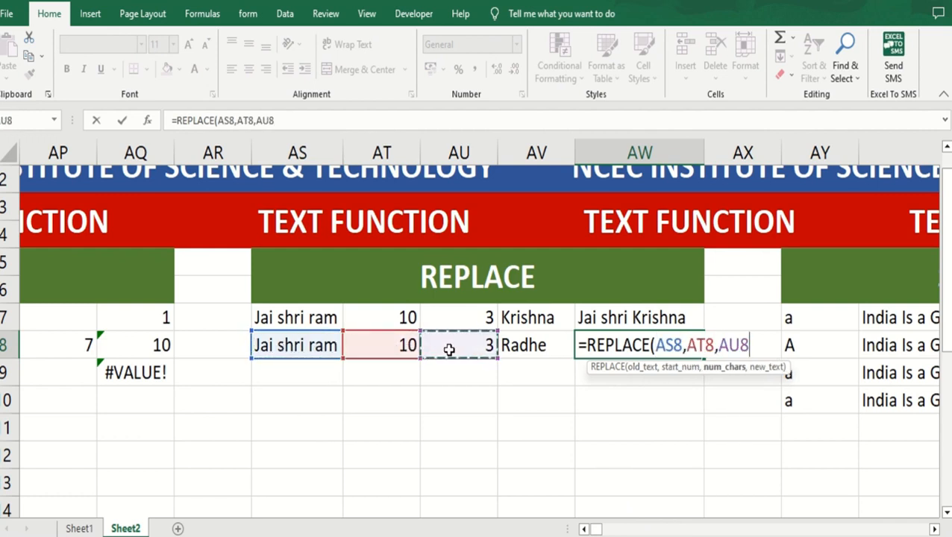
type(",")
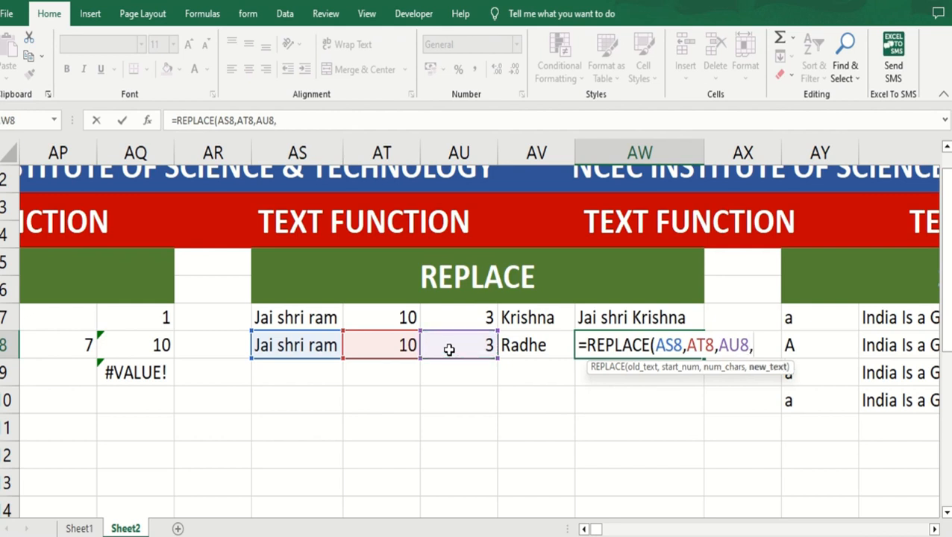
left_click(553, 346)
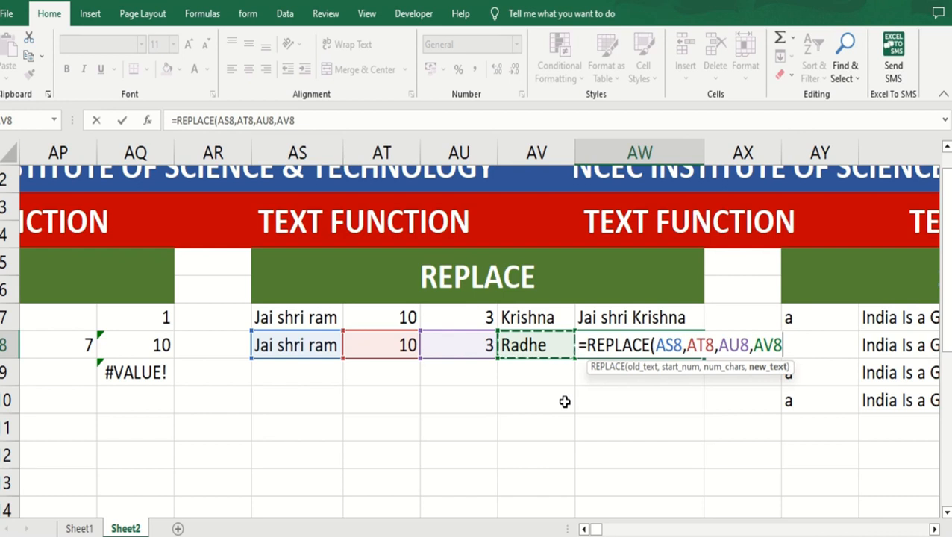
type(")")
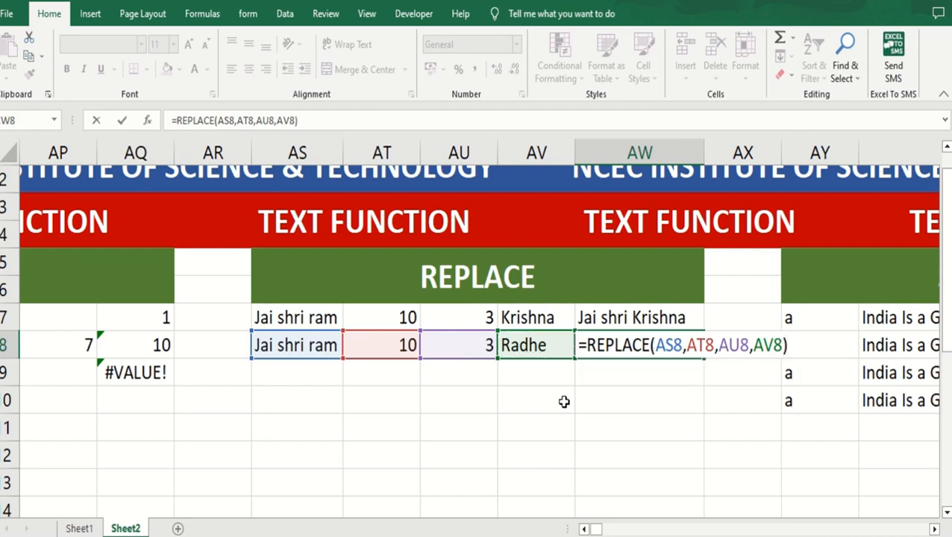
key("Return")
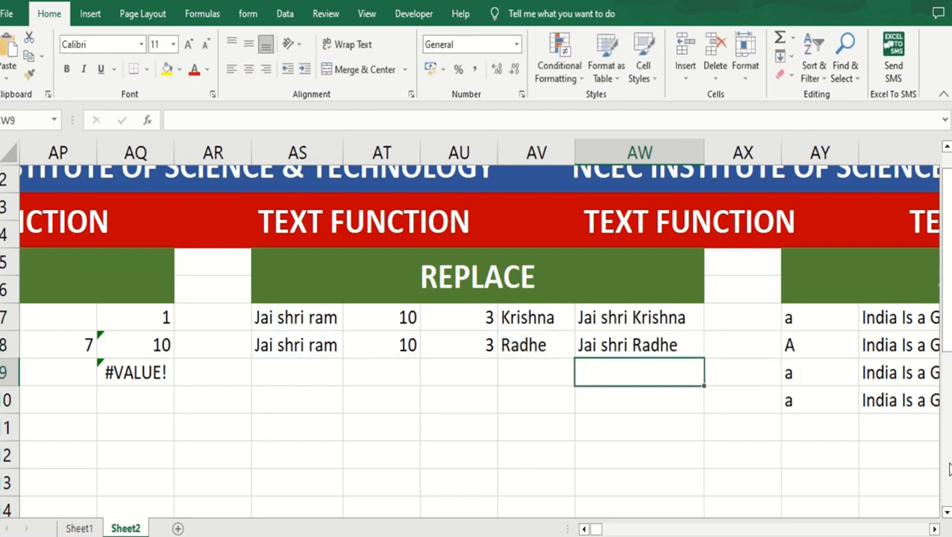
Clear the existing SEARCH formula results from cells BB7 to BB10.
left_click(934, 529)
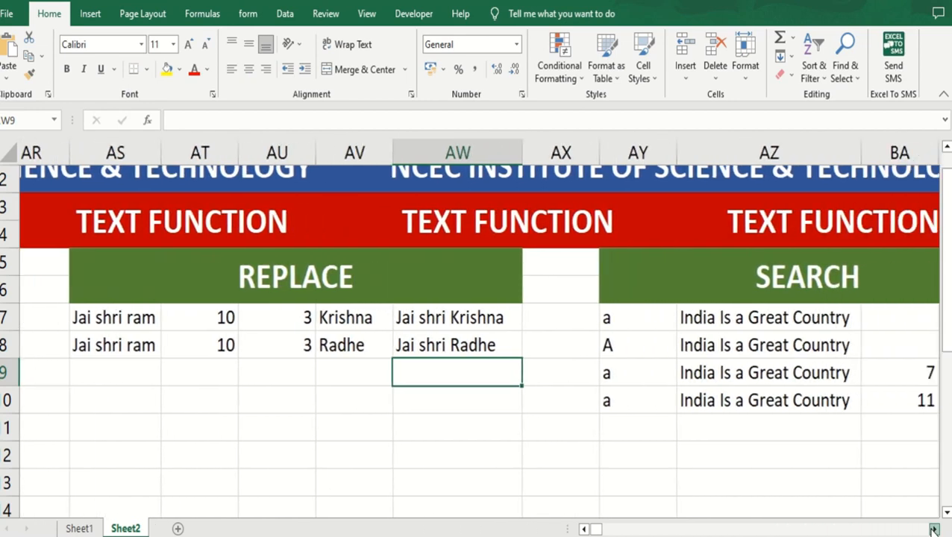
left_click(934, 529)
left_click(934, 530)
left_click(934, 529)
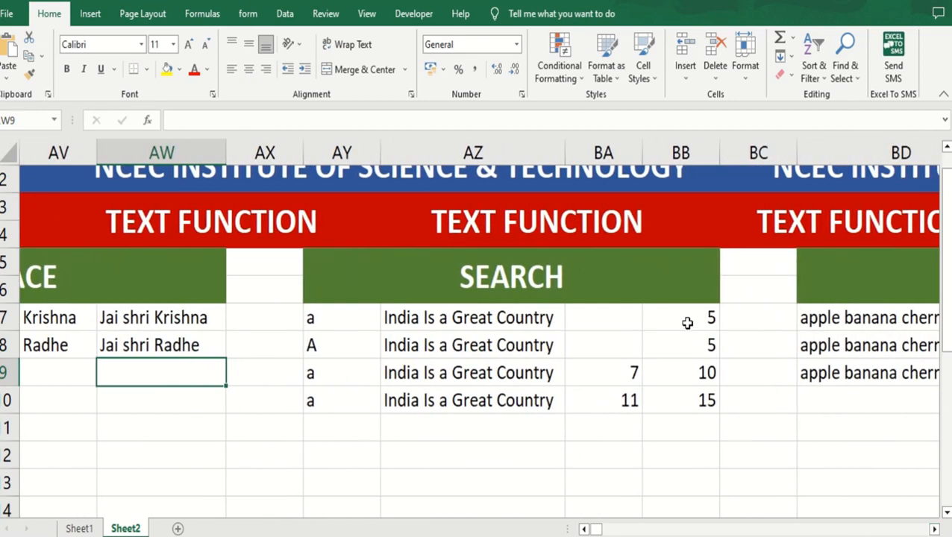
left_click_drag(687, 320, 686, 388)
left_click(686, 418)
double_click(688, 415)
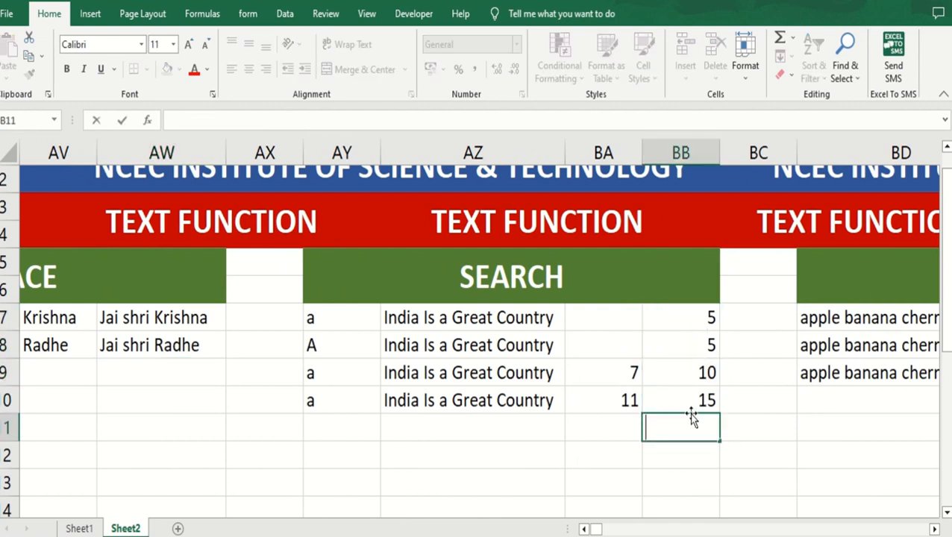
left_click_drag(684, 318, 689, 390)
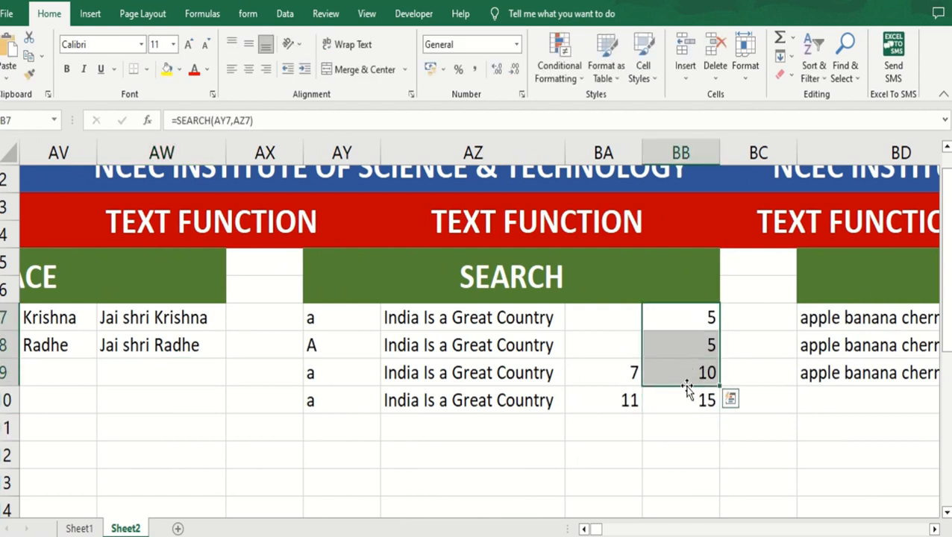
left_click(685, 399)
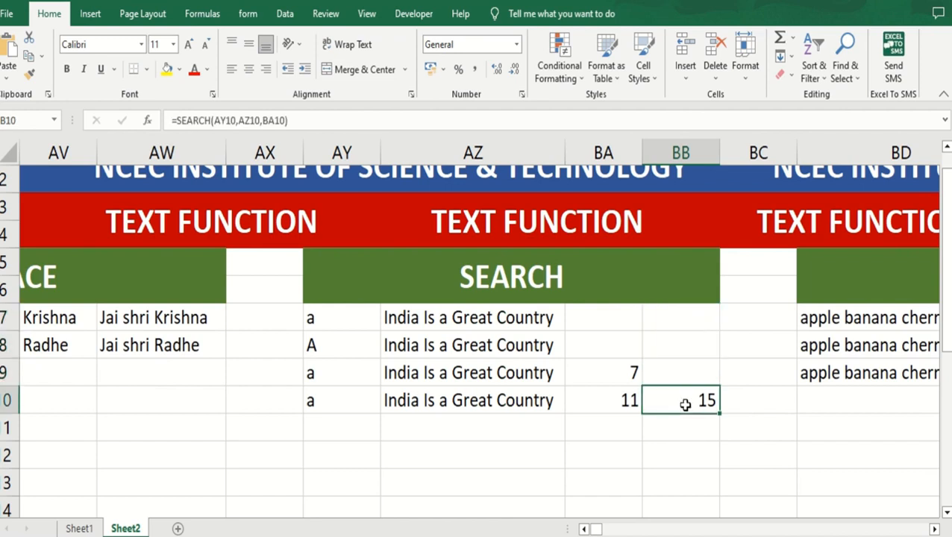
key("Delete")
left_click(689, 464)
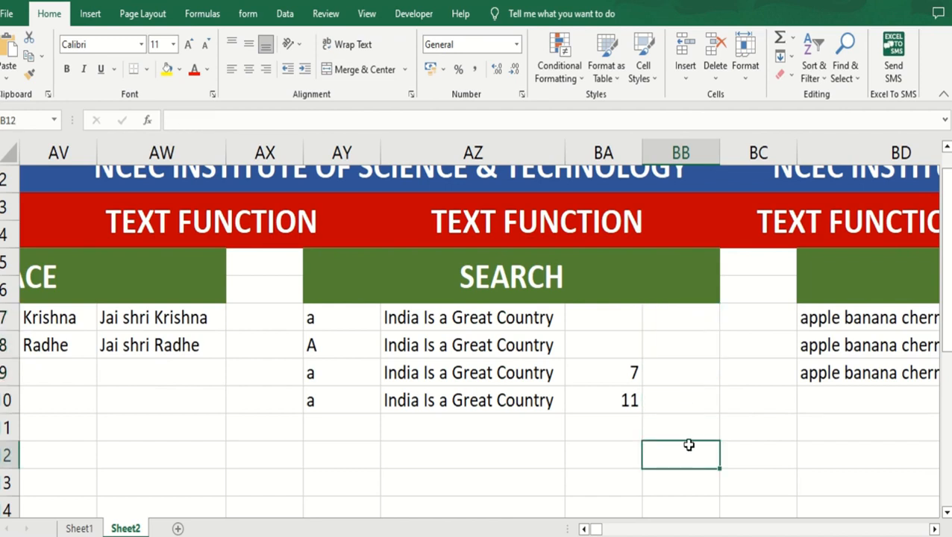
Enter =SEARCH(AY7,AZ7) in cell BB7 to locate the lowercase a in the sentence in AZ7.
left_click(690, 317)
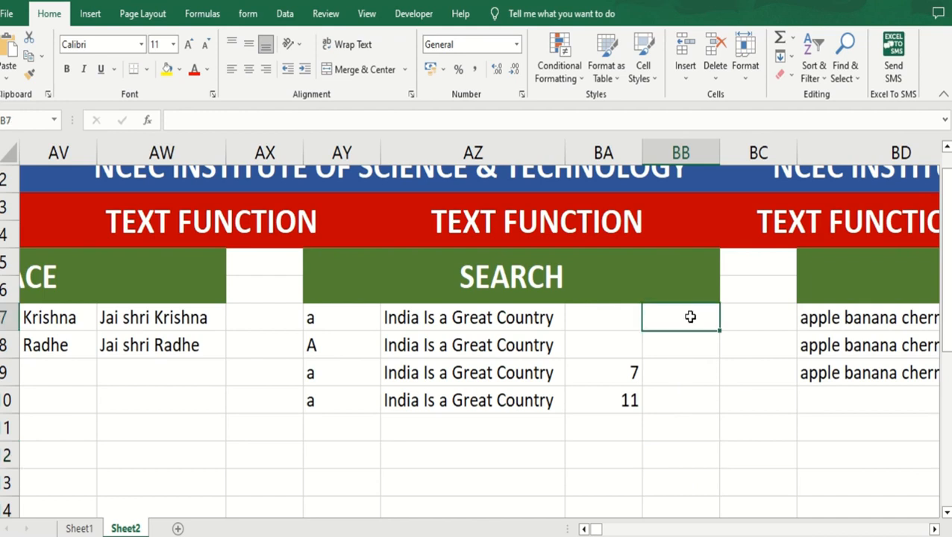
type("=")
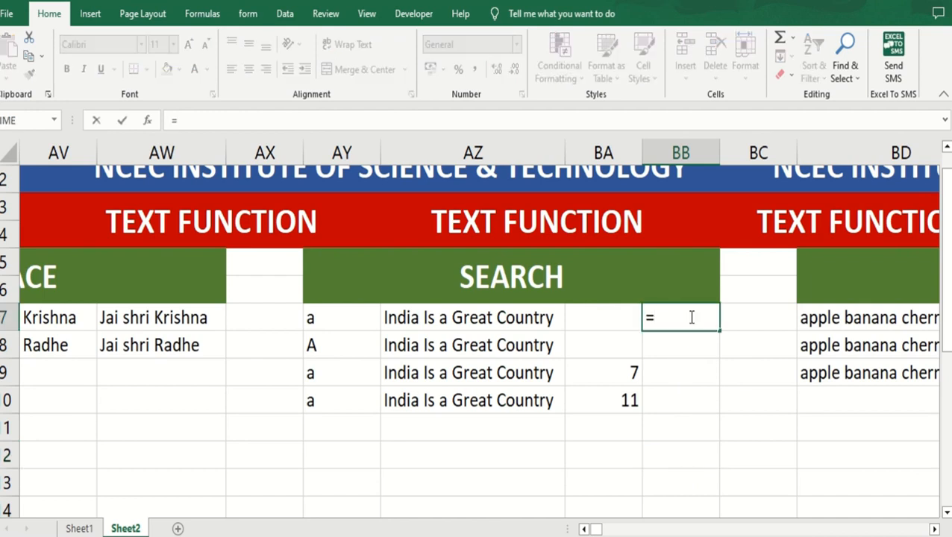
type("se")
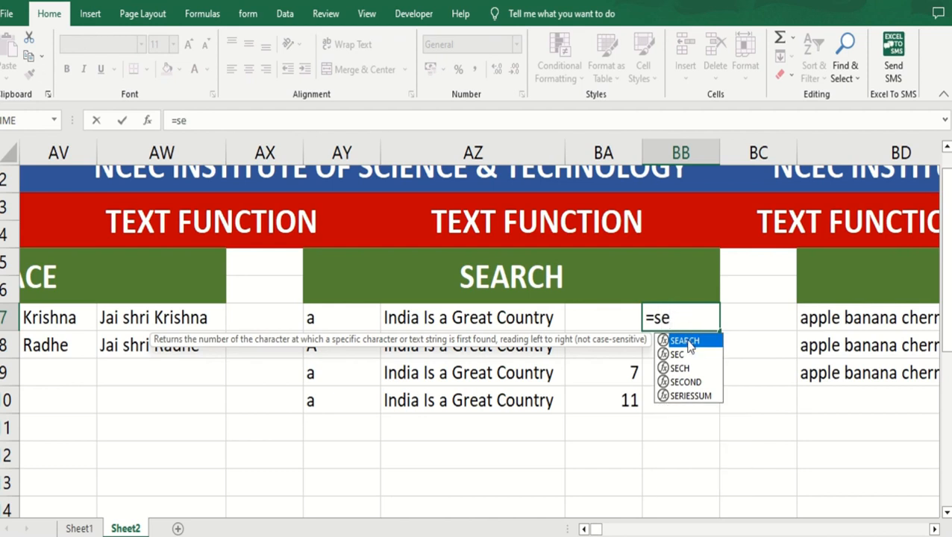
double_click(694, 342)
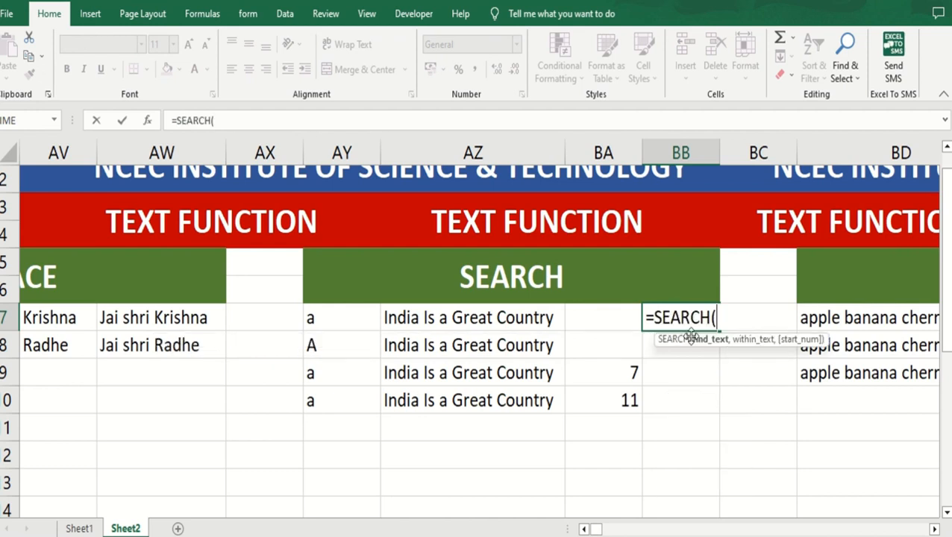
left_click(321, 316)
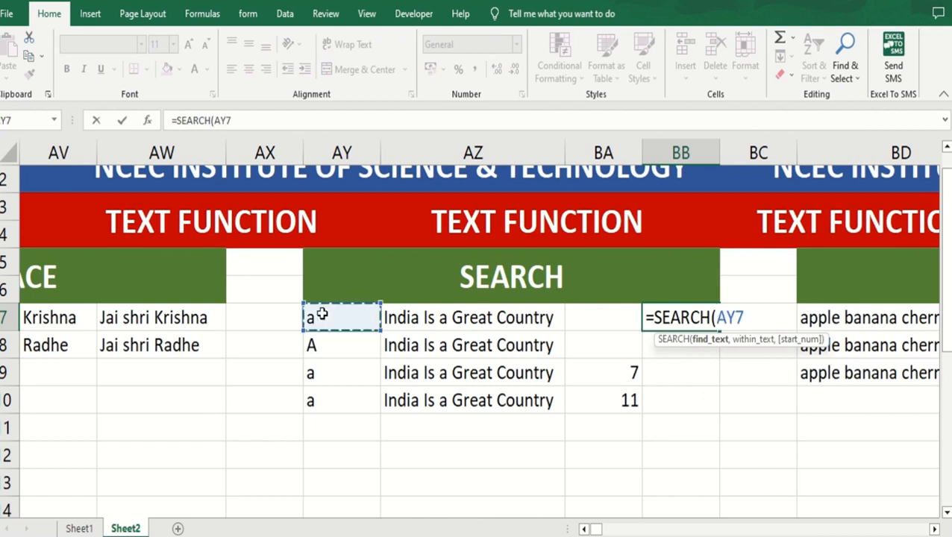
type(",")
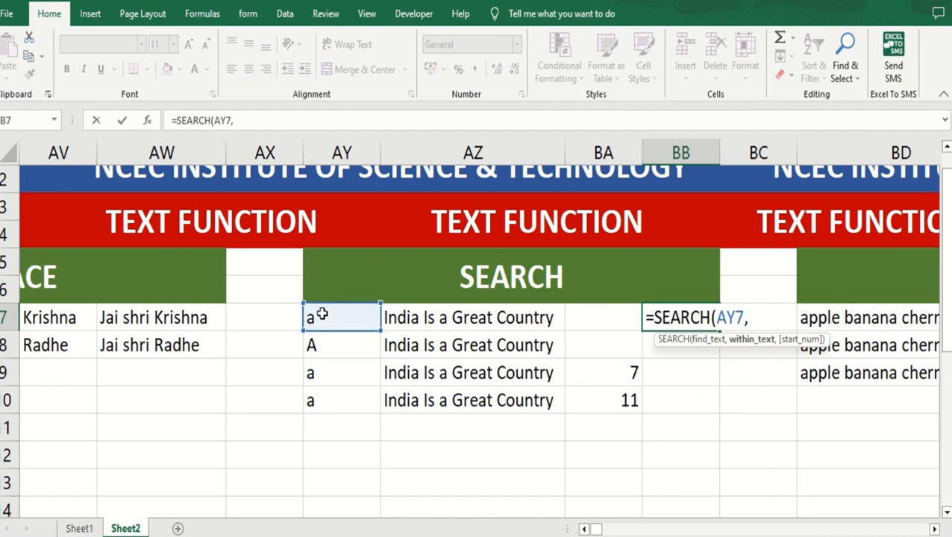
left_click(448, 319)
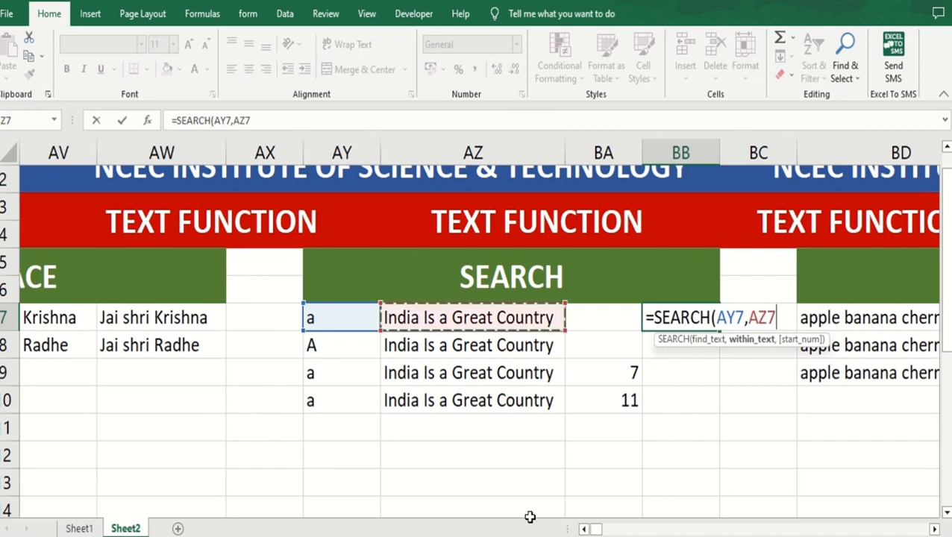
type(")")
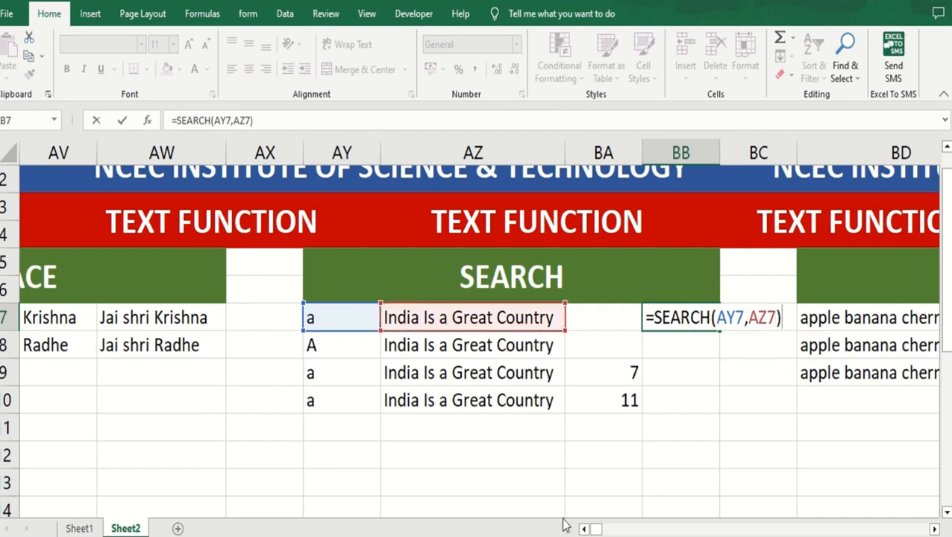
key("Return")
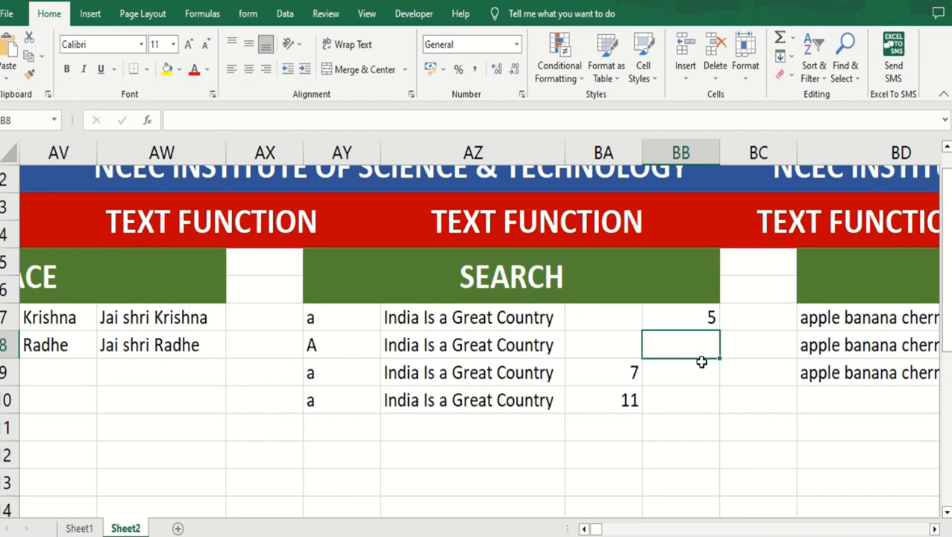
Enter =SEARCH(AY8,AZ8) in cell BB8 to locate the capital A in the sentence in AZ8.
type("=")
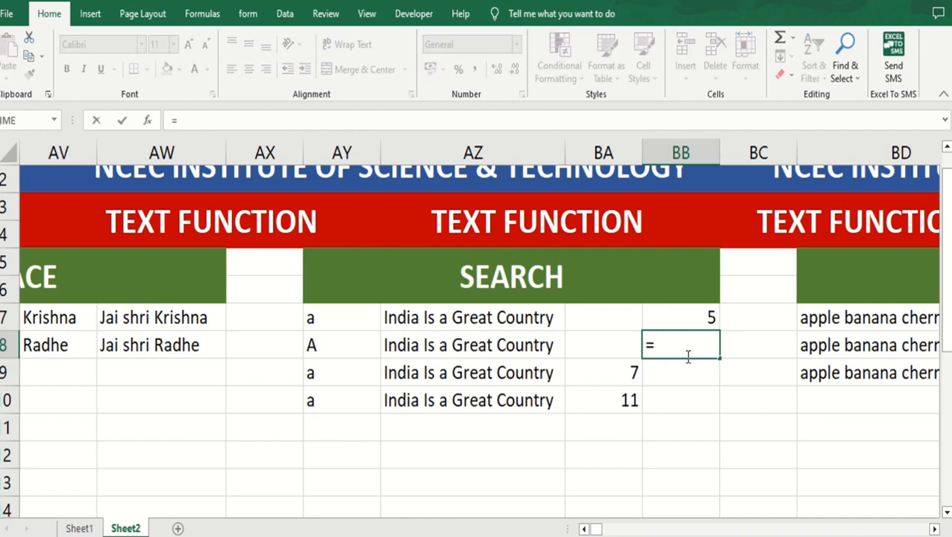
type("se")
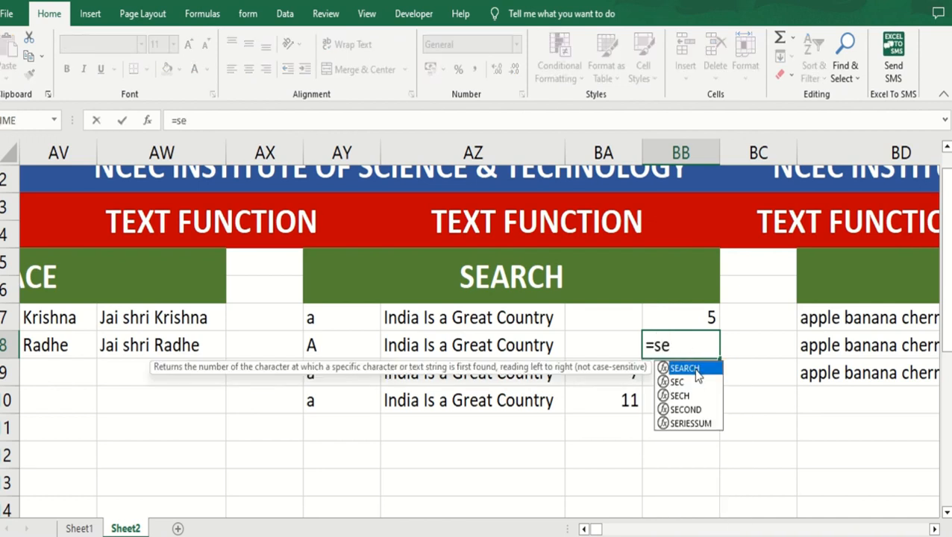
double_click(696, 370)
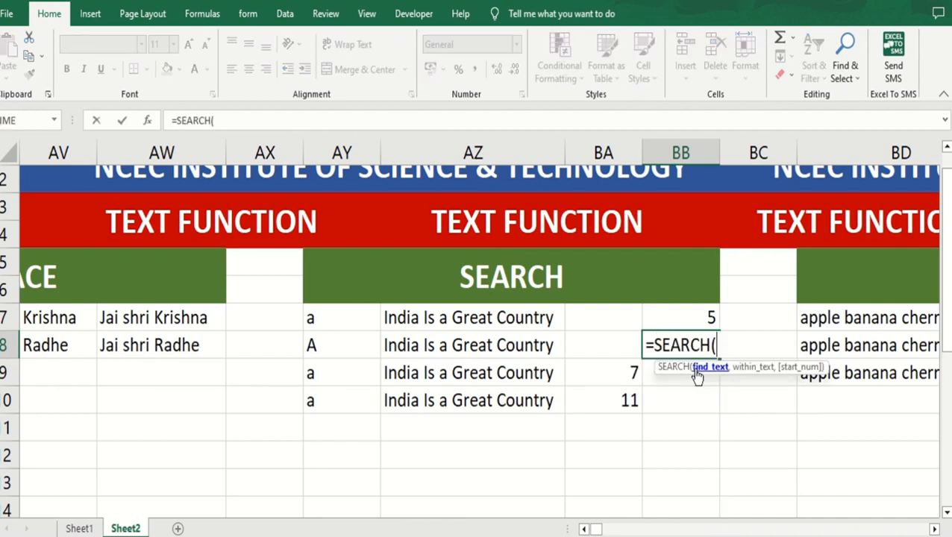
left_click(349, 352)
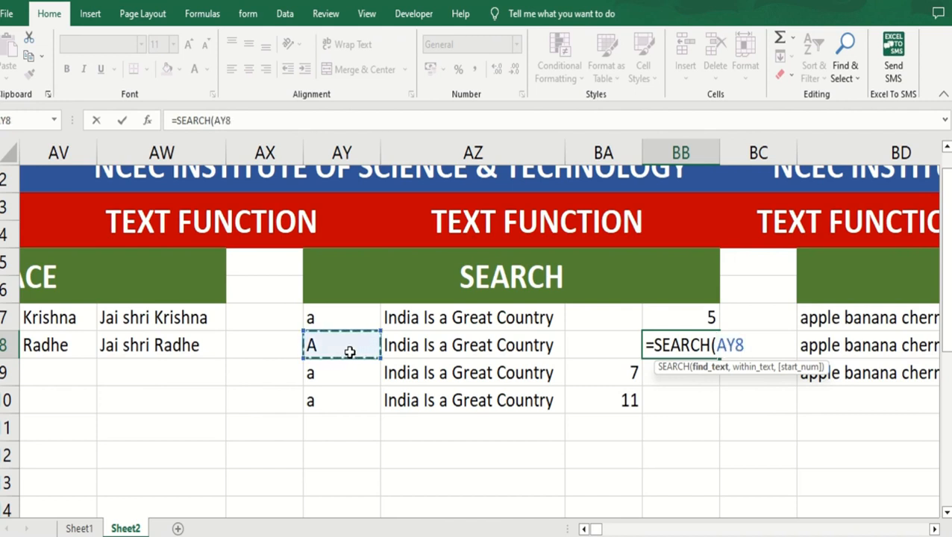
type(",")
left_click(429, 347)
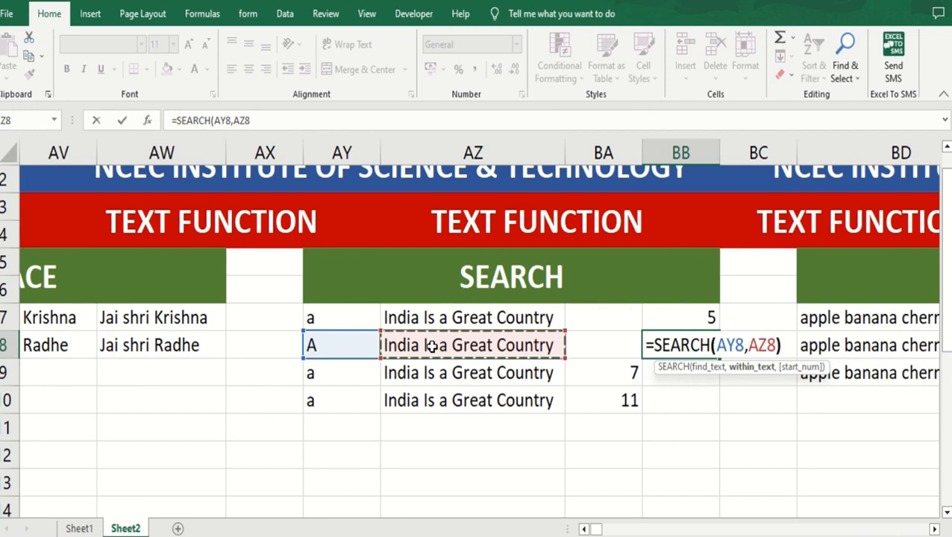
type(")")
key("Return")
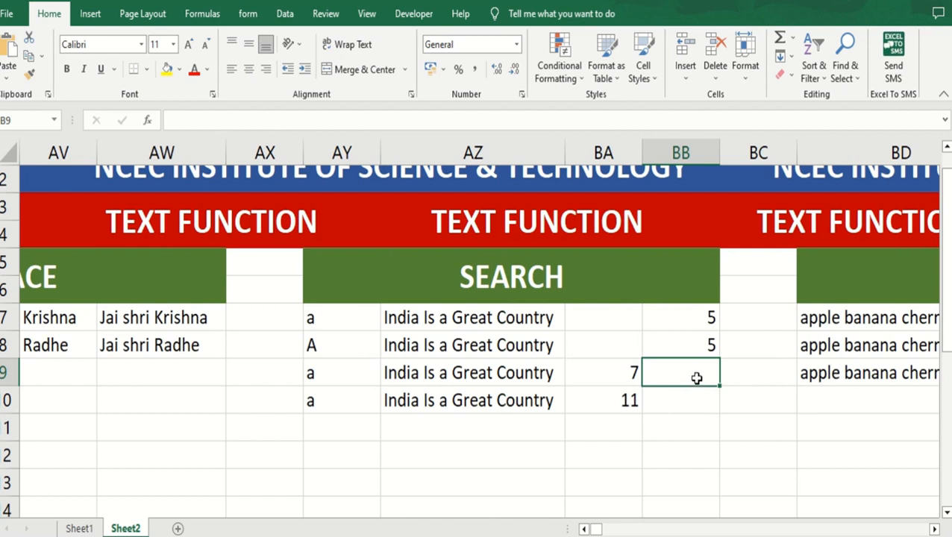
Enter =SEARCH(AY9,AZ9,BA9) in cell BB9 to locate the a in AZ9 starting from the position given in BA9.
type("=se")
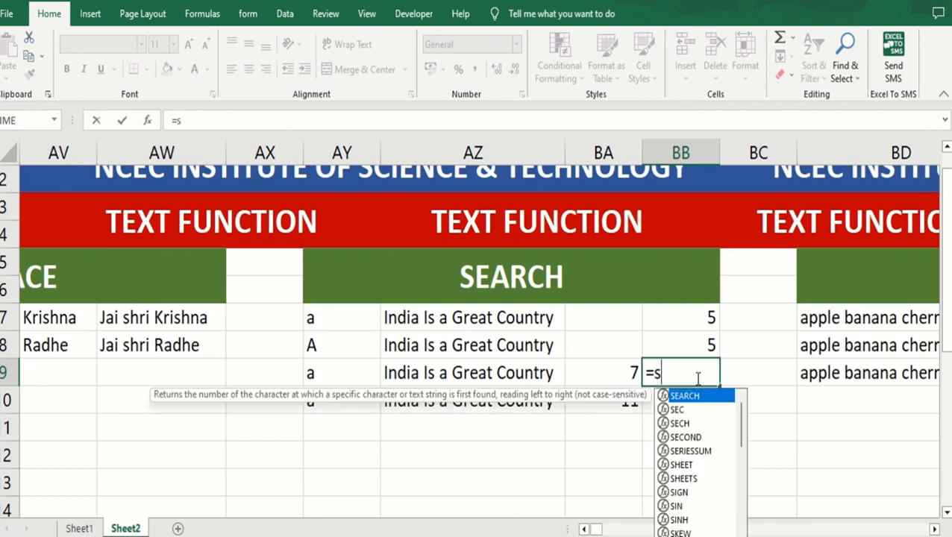
double_click(692, 398)
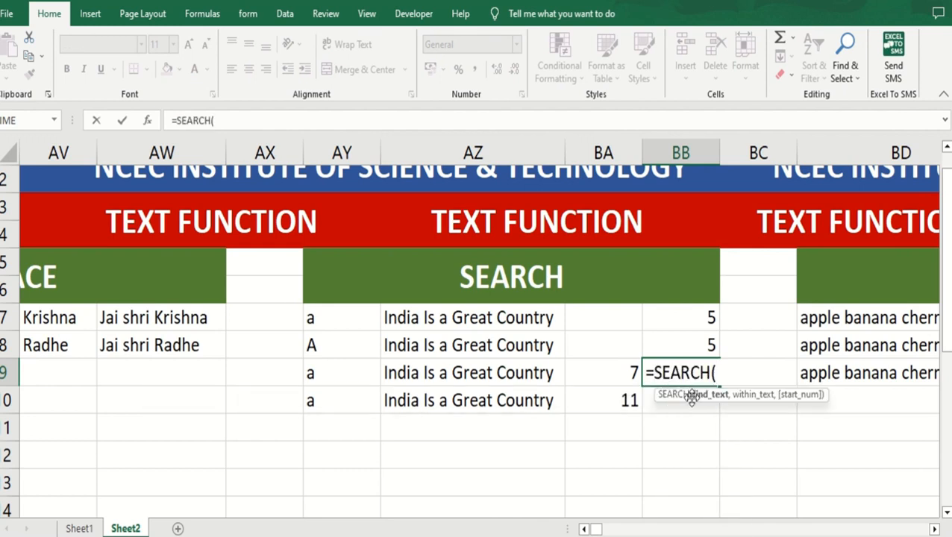
left_click(345, 368)
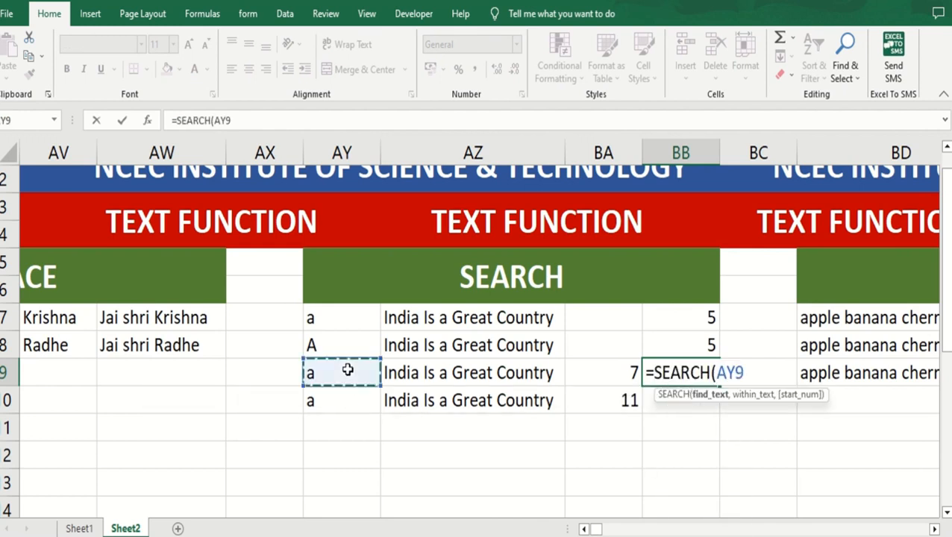
type(",")
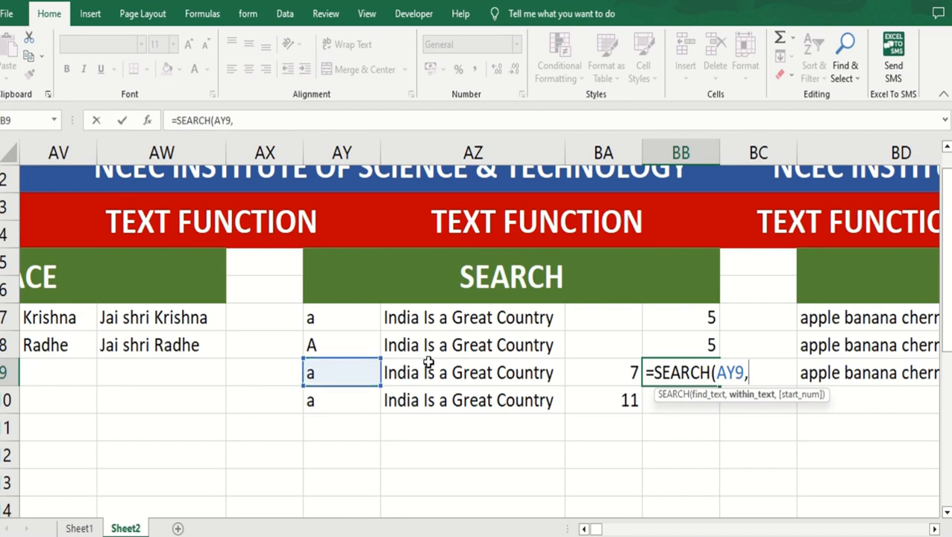
left_click(496, 368)
type(",")
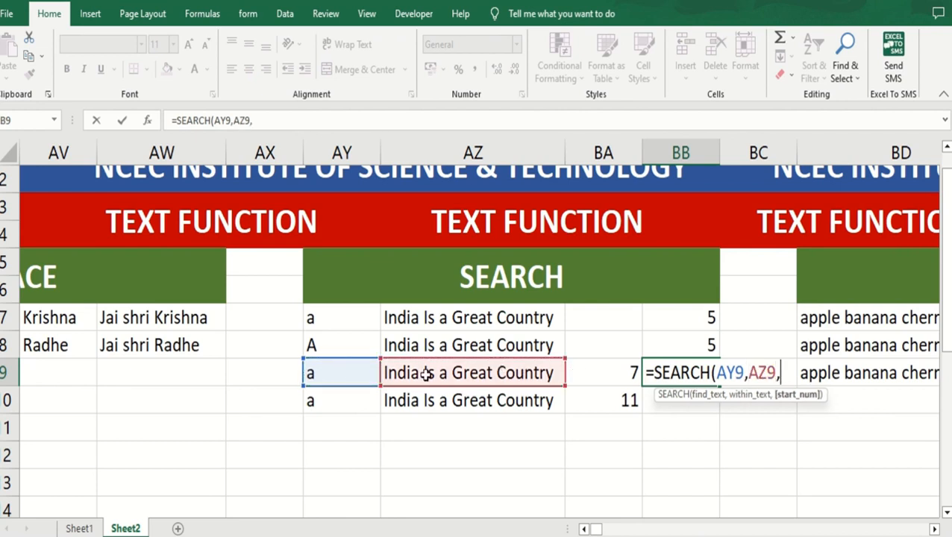
left_click(605, 375)
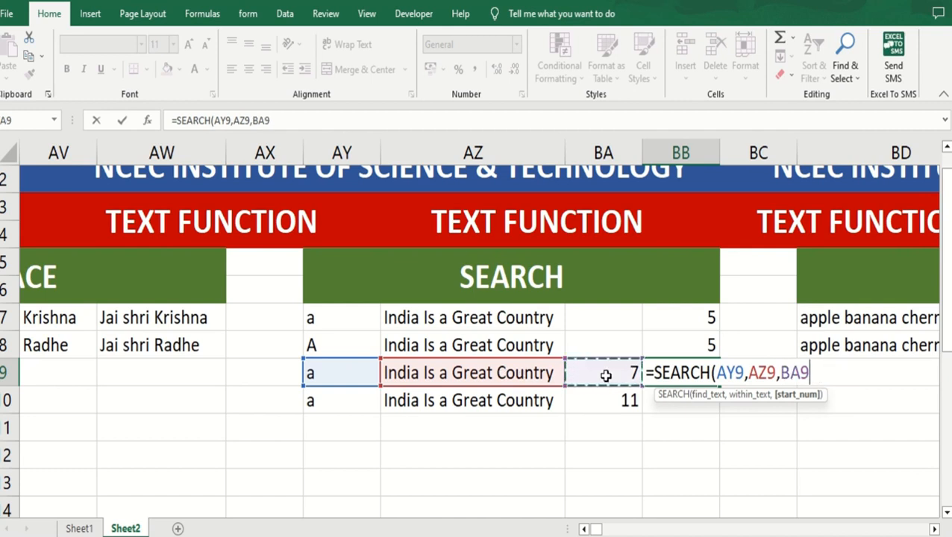
type(")")
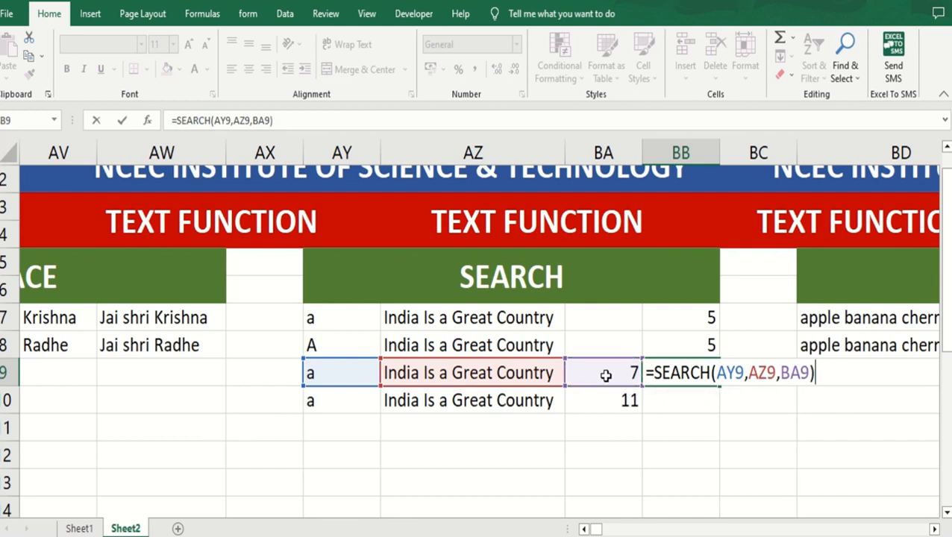
key("Return")
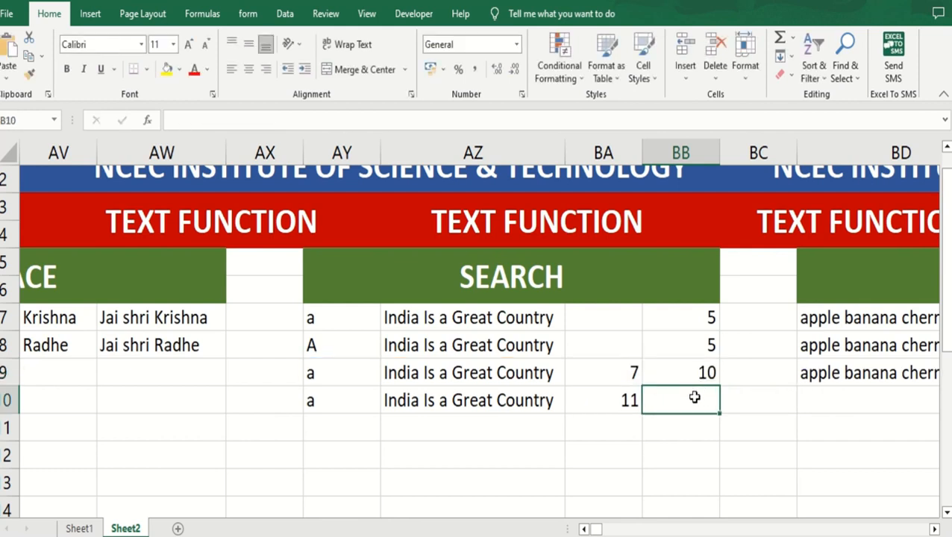
Enter =SEARCH(AY10,AZ10,BA10) in cell BB10 to locate the a in AZ10 starting from the position given in BA10.
type("=")
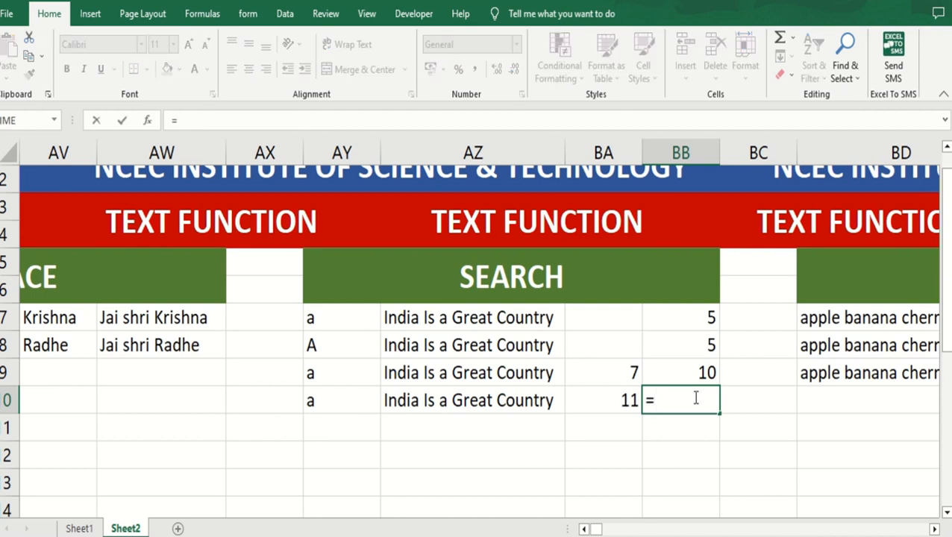
type("sec")
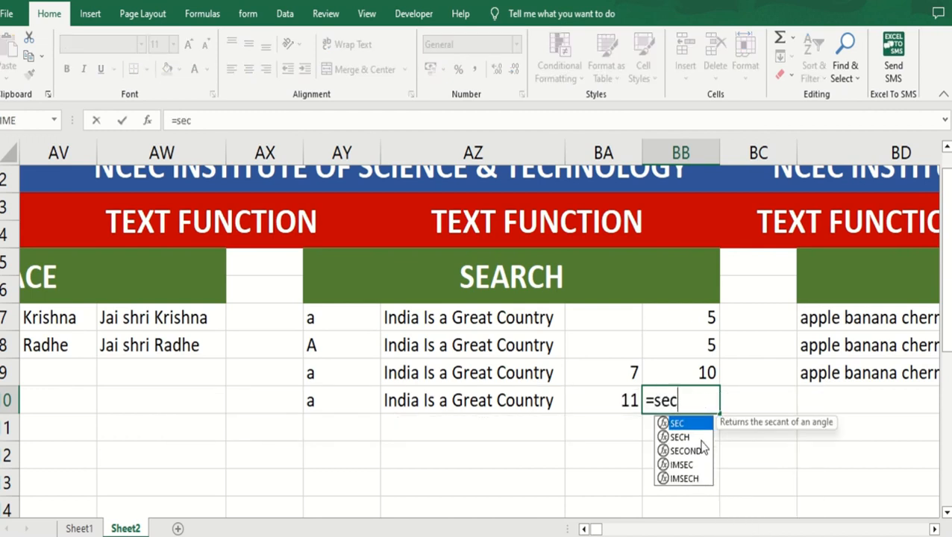
key("BackSpace")
type("ar")
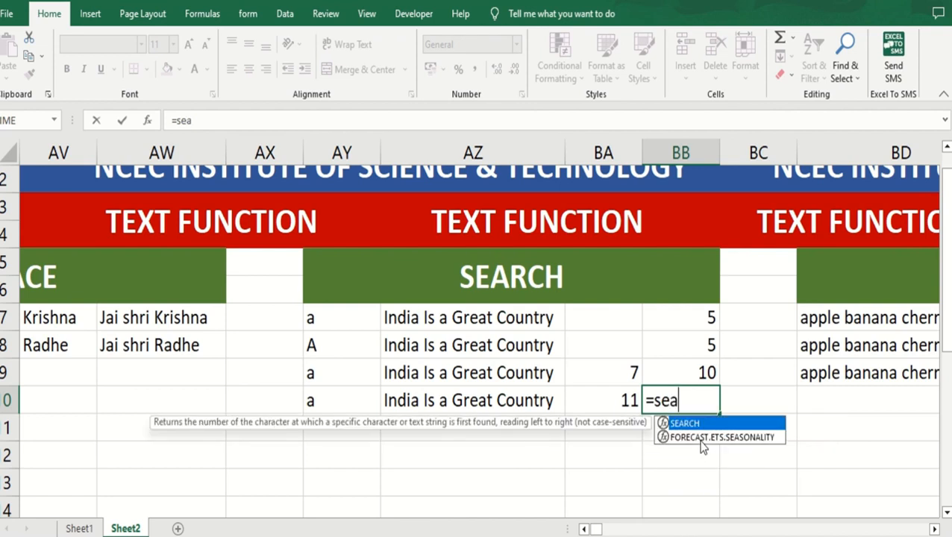
double_click(695, 426)
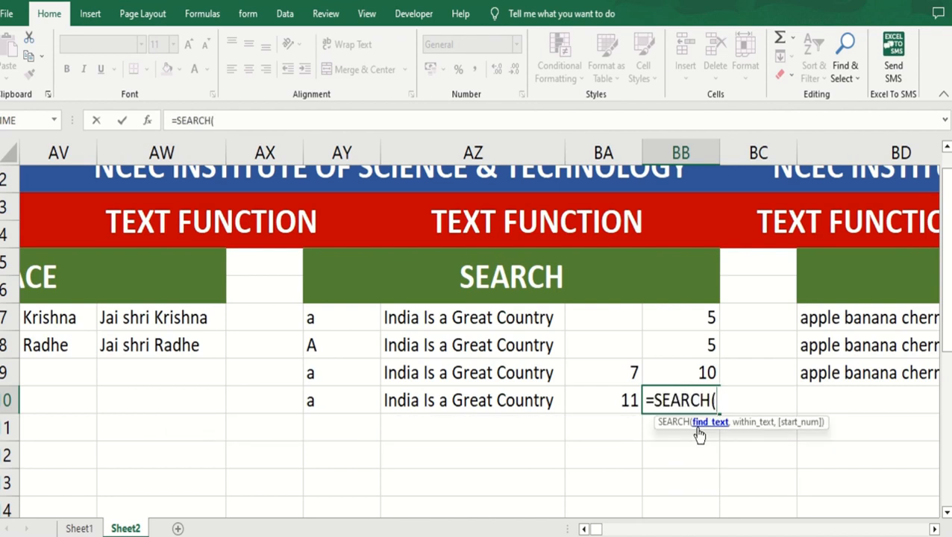
left_click(332, 401)
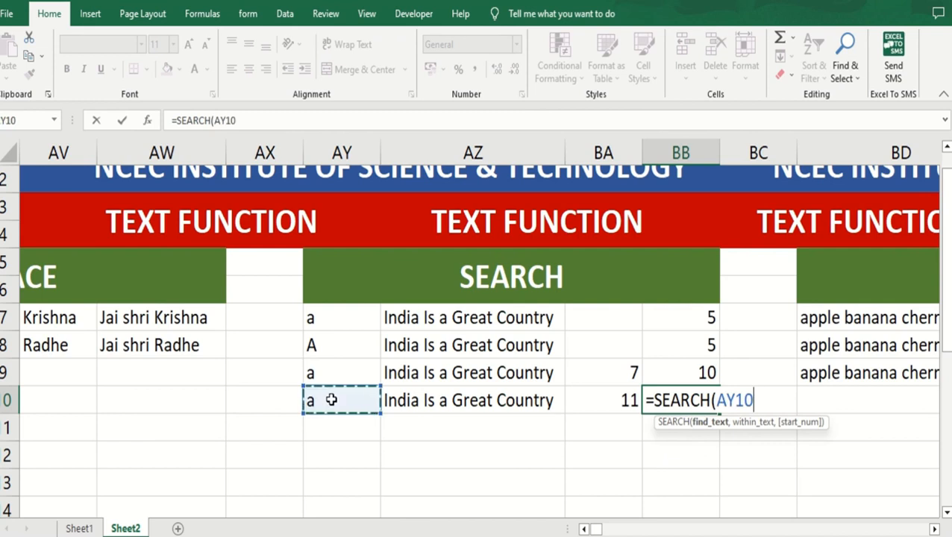
type(",")
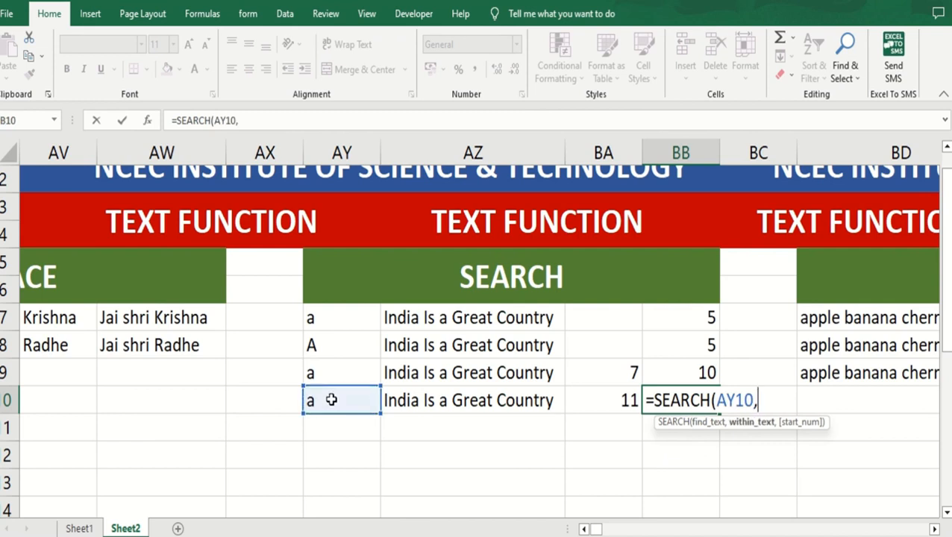
left_click(410, 404)
type(",")
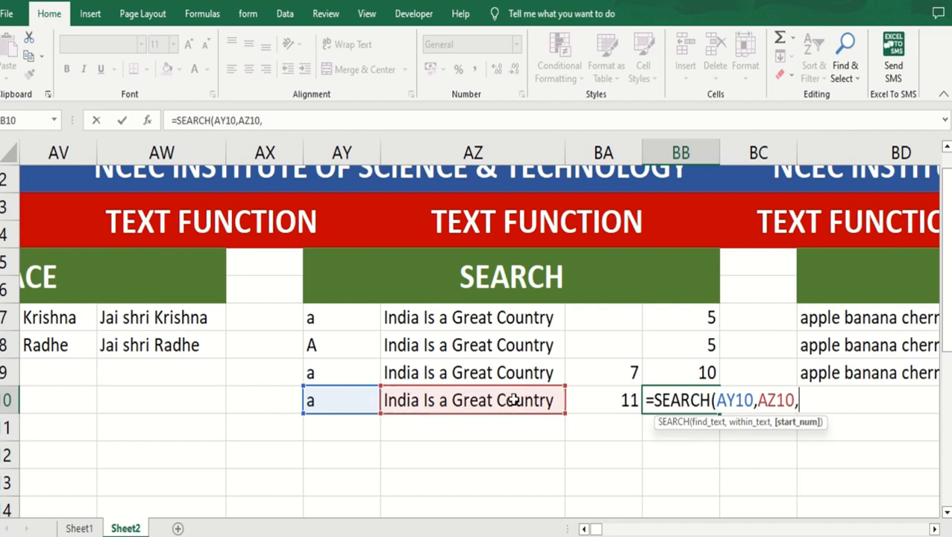
left_click(612, 403)
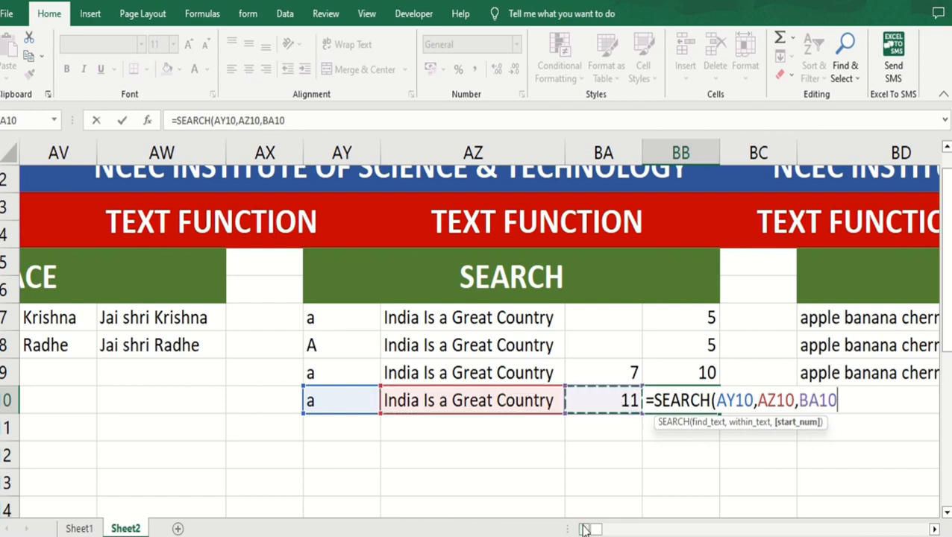
type(")")
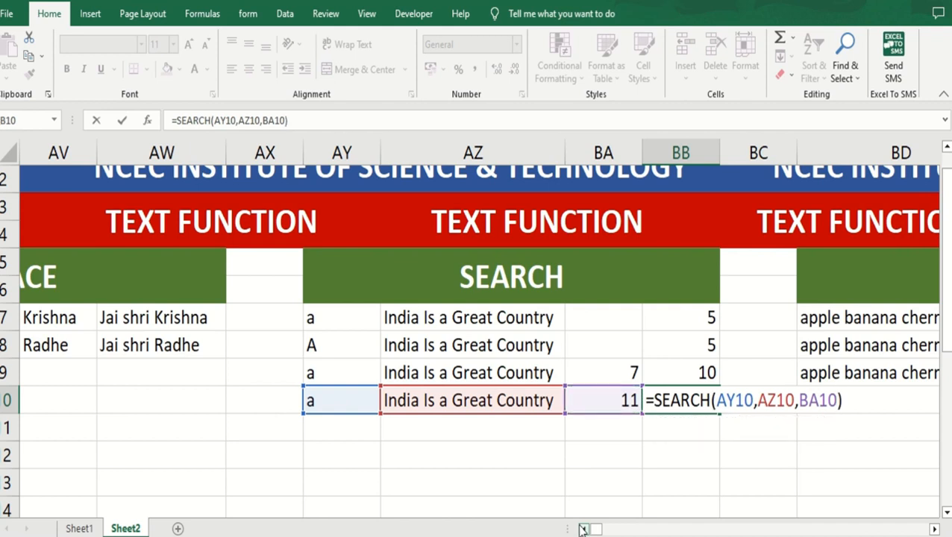
key("Return")
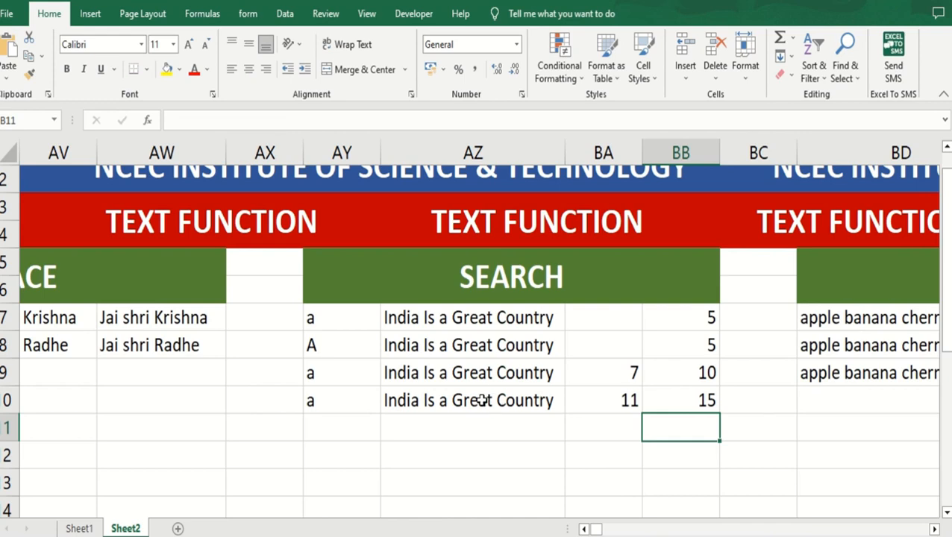
Clear the existing SUBSTITUTE formula results from cells BH7 to BH9.
left_click_drag(933, 530, 933, 530)
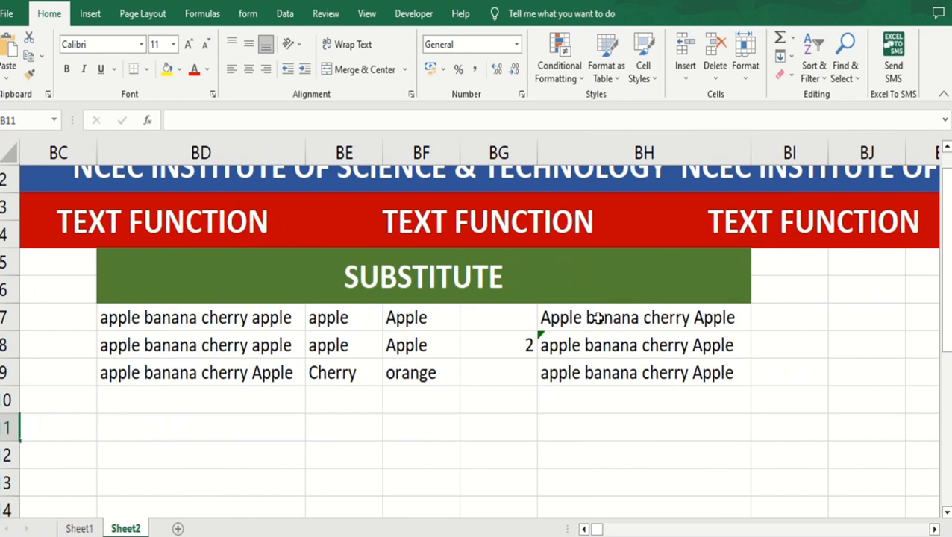
left_click_drag(597, 318, 613, 380)
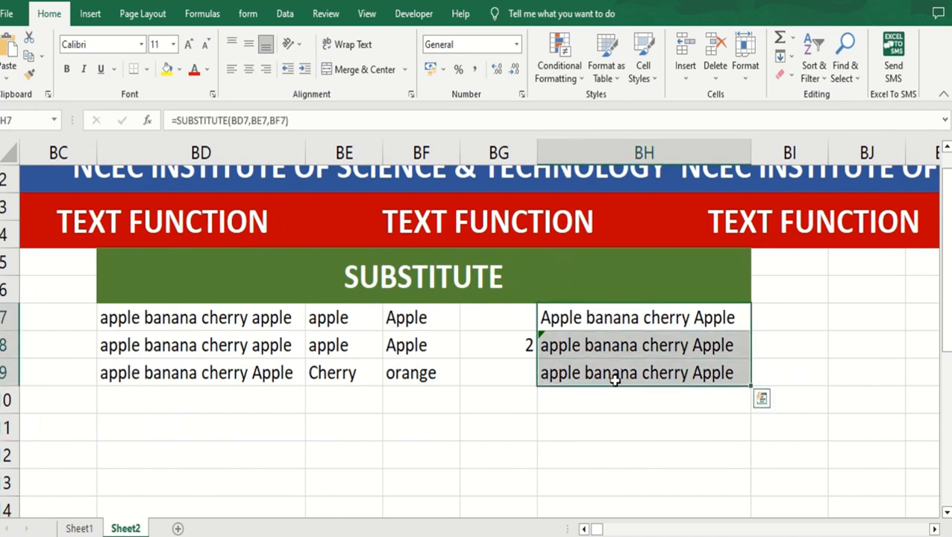
key("Delete")
left_click(627, 423)
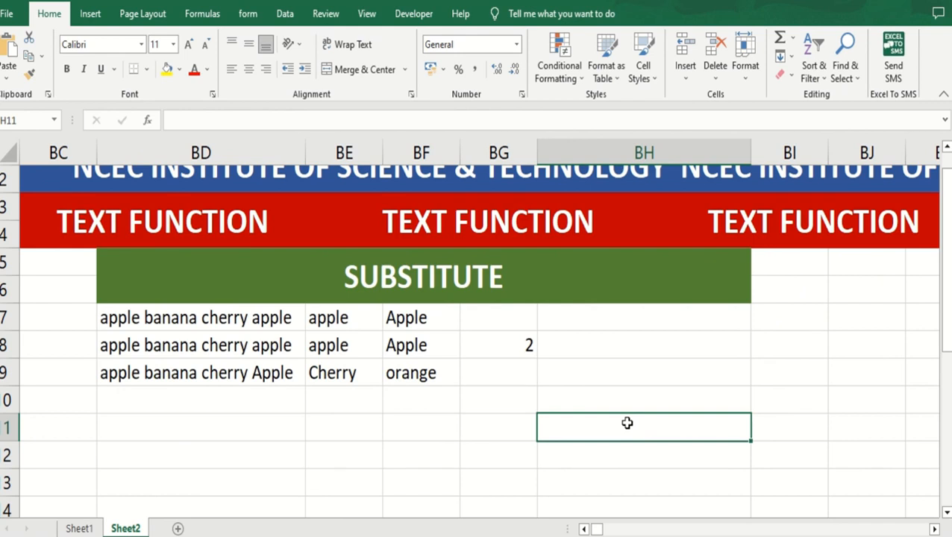
Enter =SUBSTITUTE(BD7,BE7,BF7) in cell BH7 to swap every apple in the BD7 text for Apple.
left_click(585, 319)
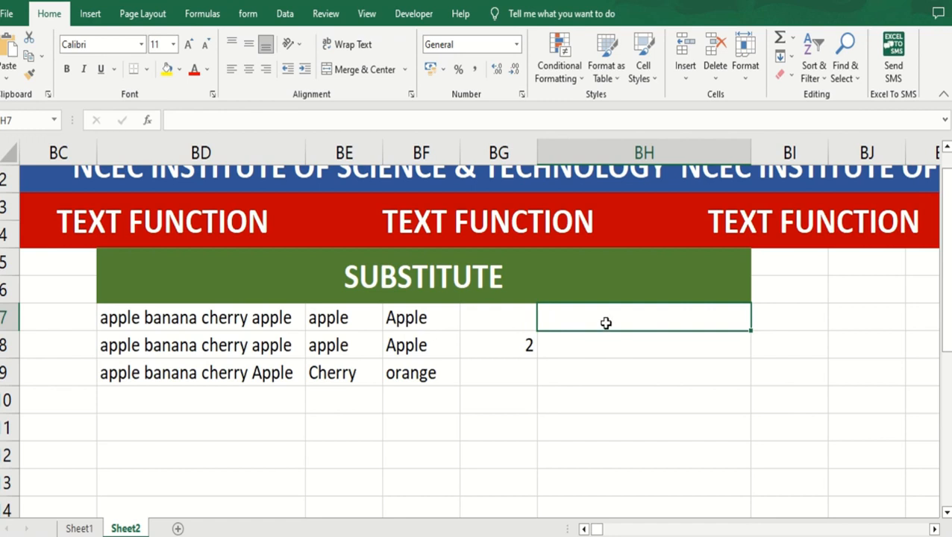
type("=su")
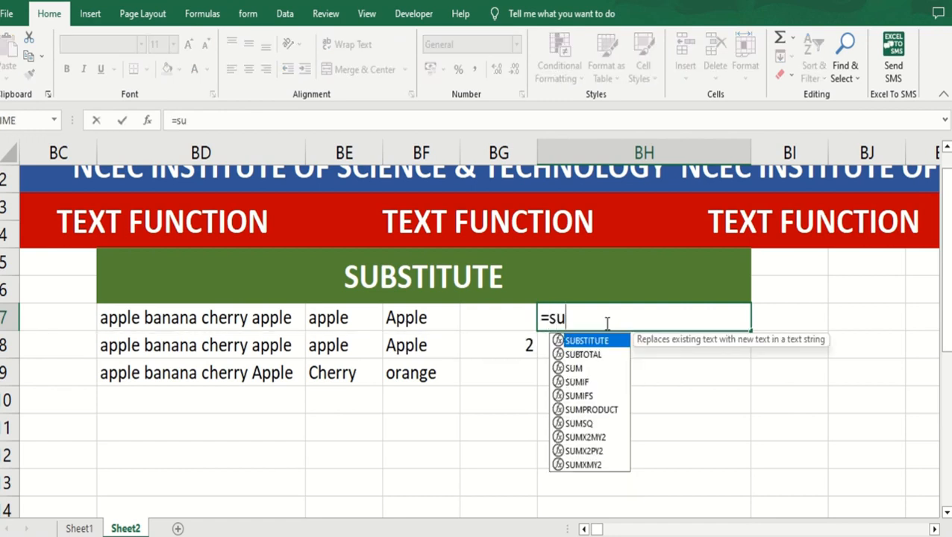
type("bs")
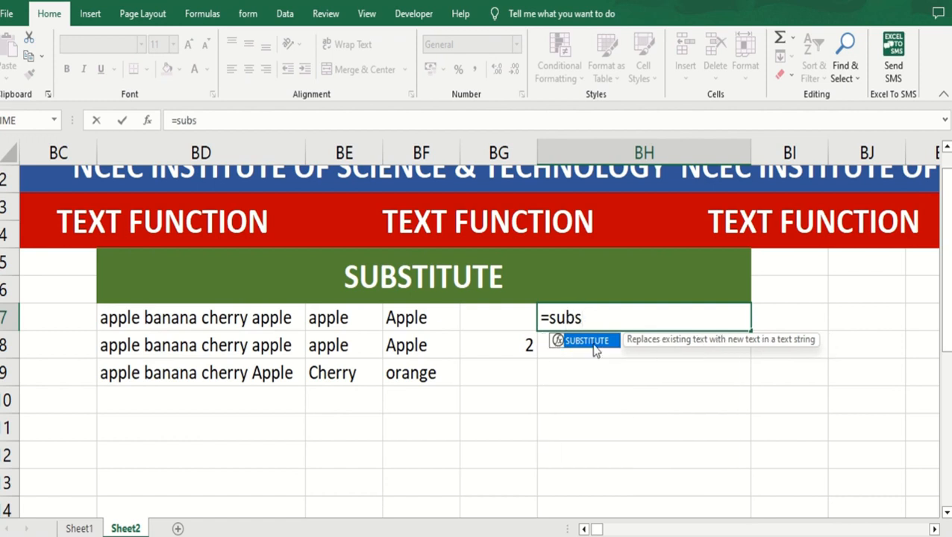
double_click(593, 344)
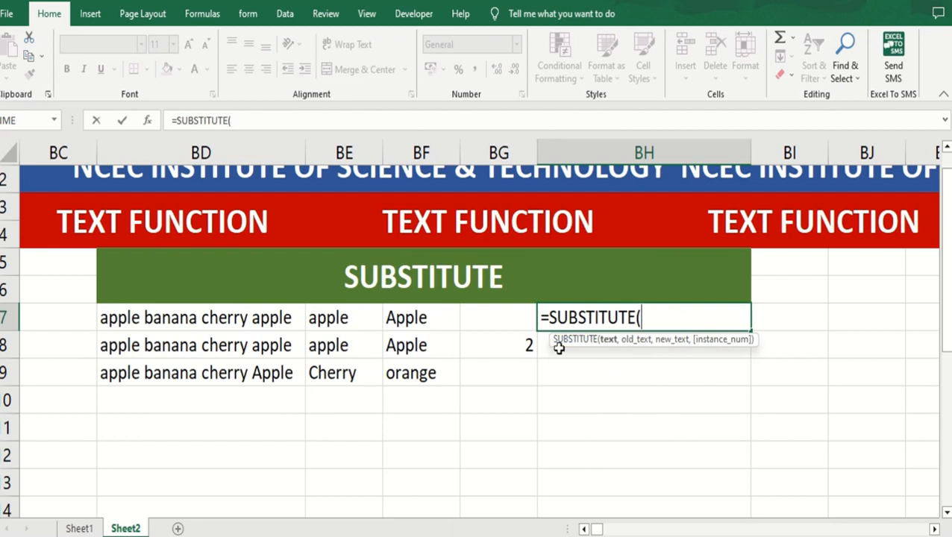
left_click(248, 319)
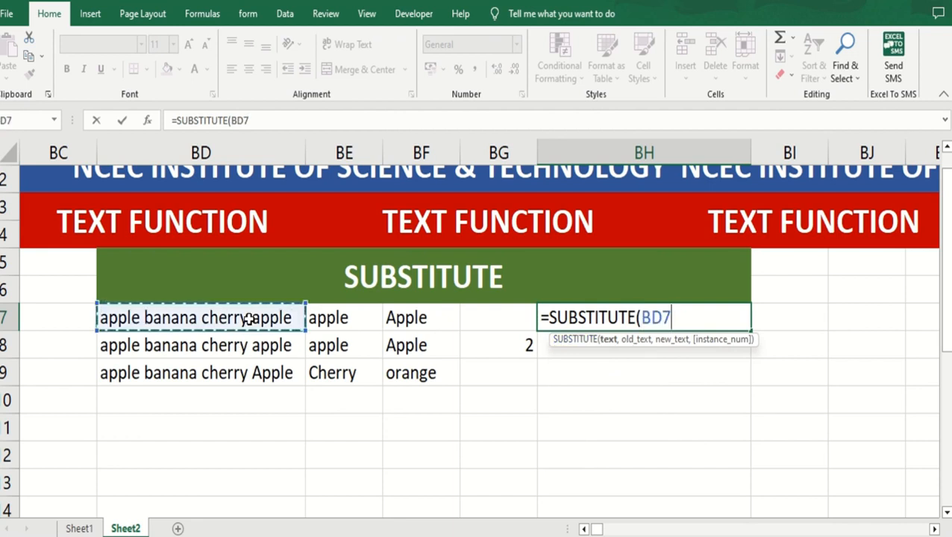
type(",")
left_click(319, 318)
type(",")
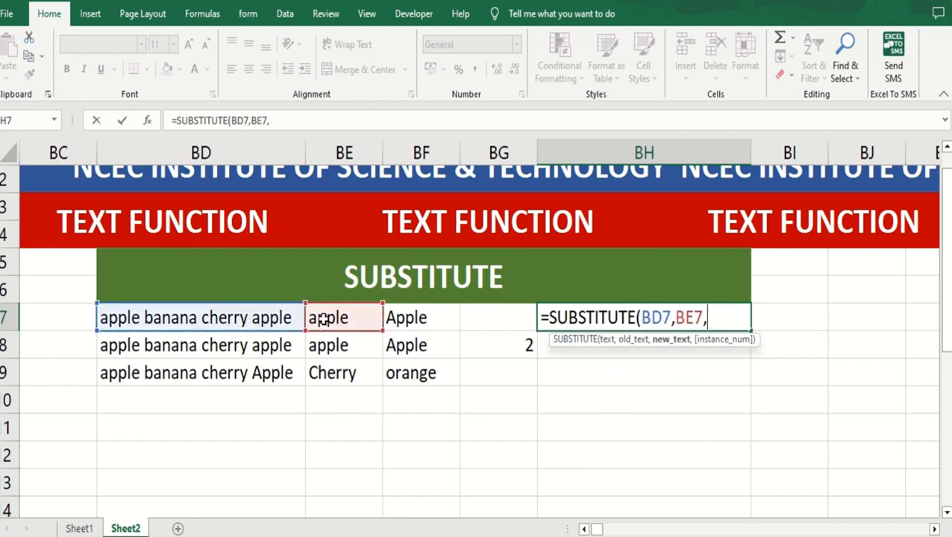
left_click(404, 318)
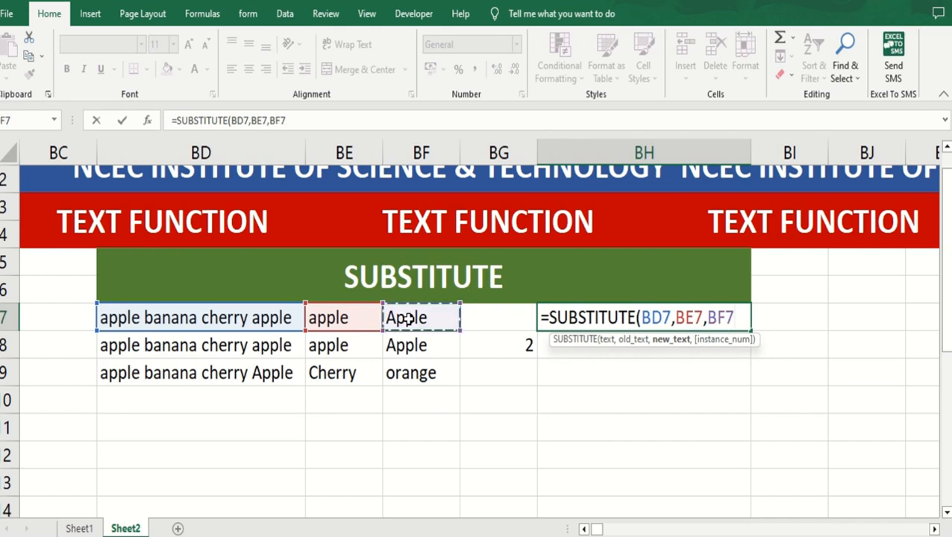
type(")")
key("Return")
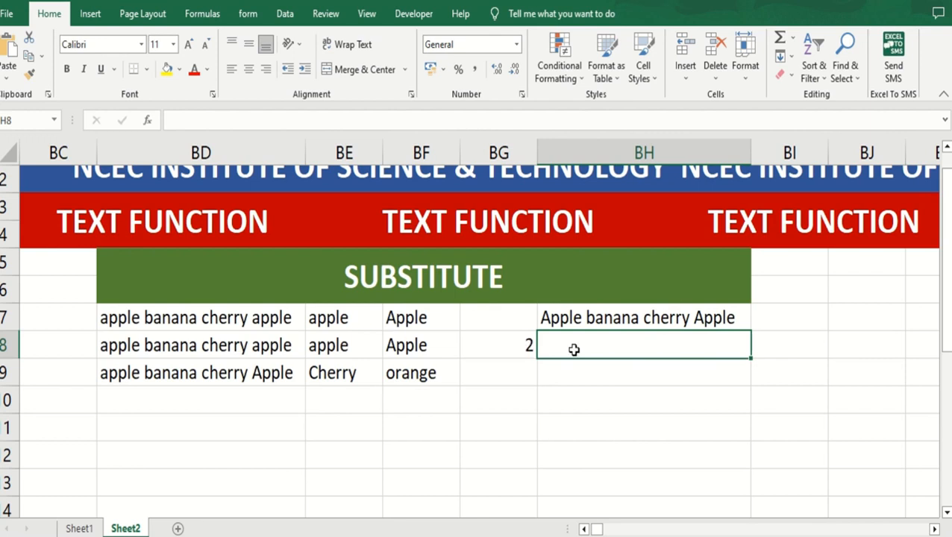
Enter =SUBSTITUTE(BD8,BE8,BF8,BG8) in cell BH8 to swap only the second apple in the BD8 text for Apple.
type("=subs")
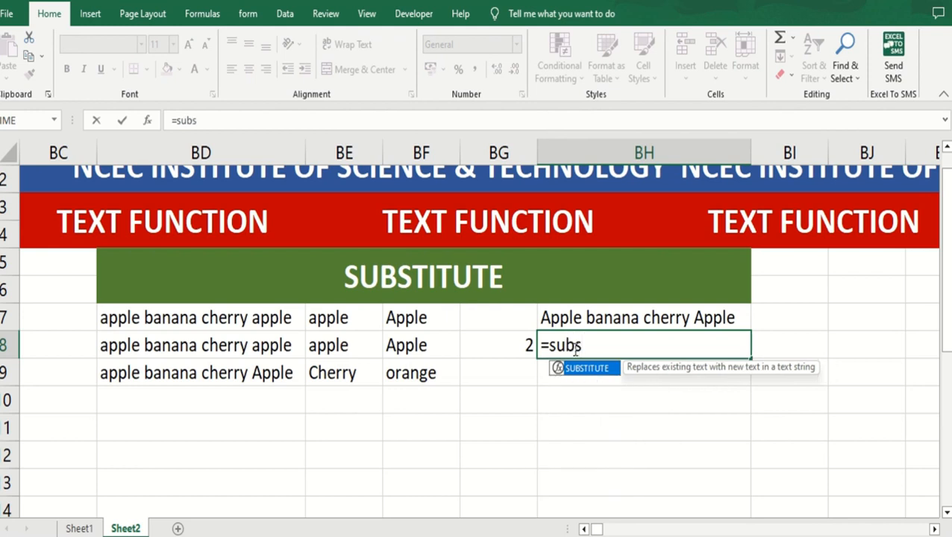
double_click(590, 369)
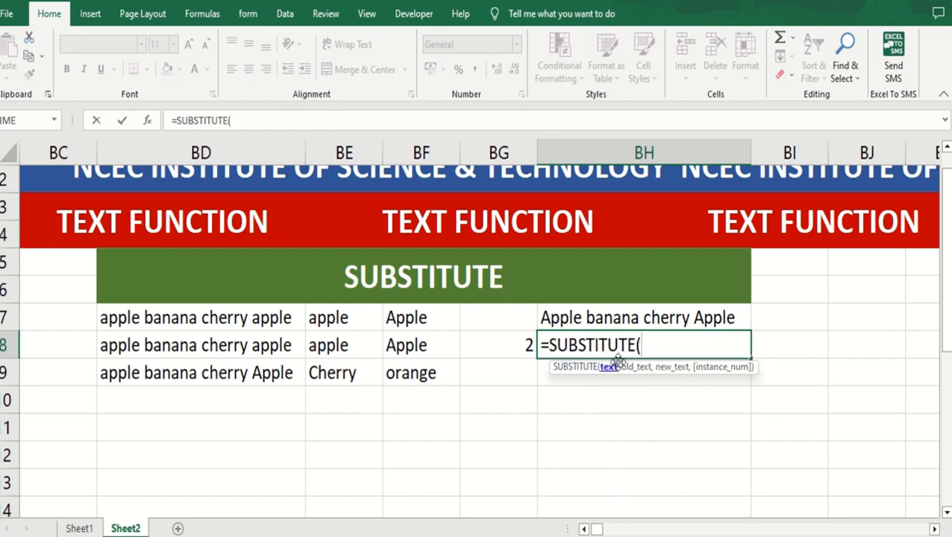
left_click(261, 353)
type(",")
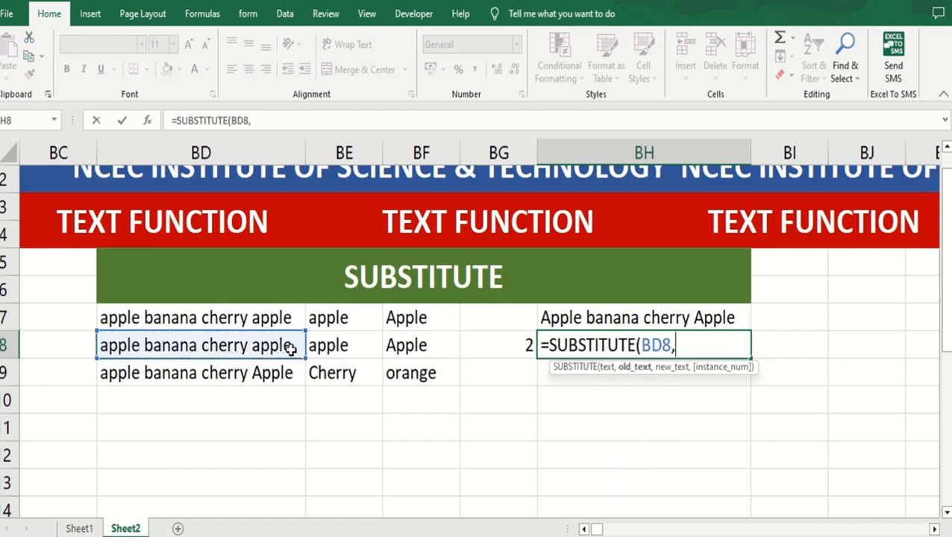
left_click(343, 347)
type(",")
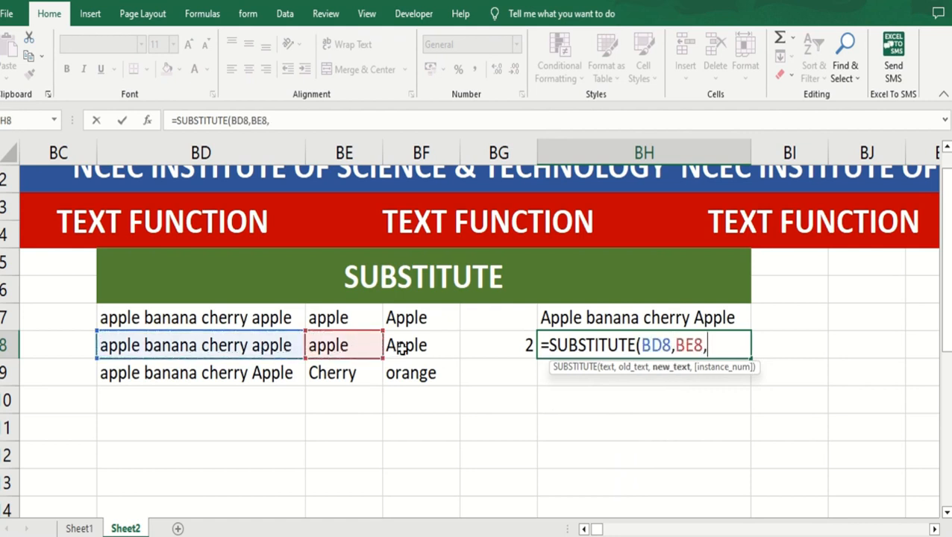
left_click(401, 348)
type(",")
left_click(510, 347)
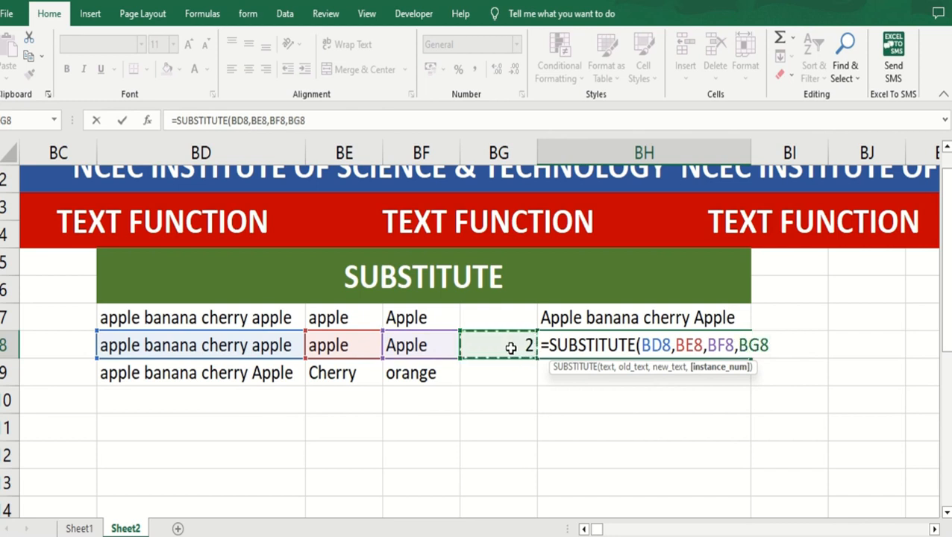
type(")")
key("Return")
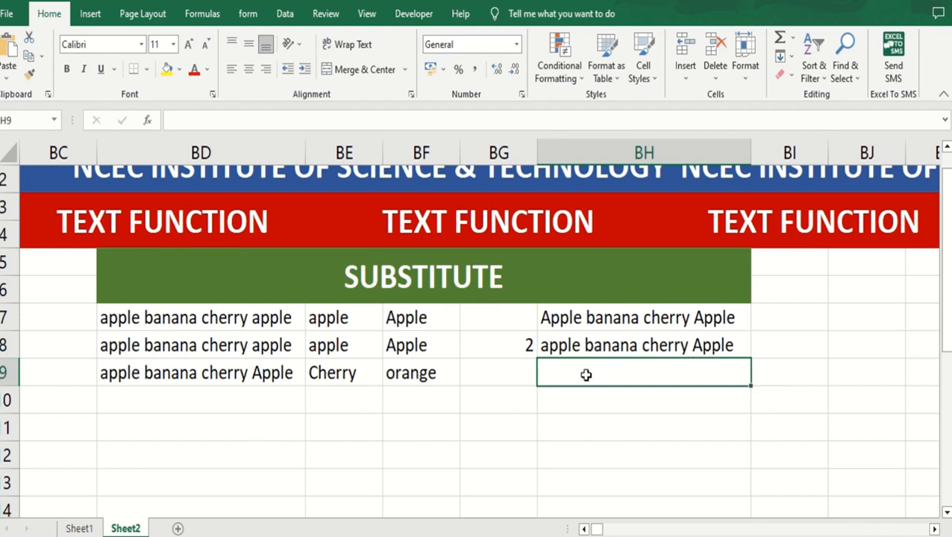
Enter =SUBSTITUTE(BD9,BE9,BF9) in cell BH9 to try swapping Cherry for orange in the BD9 text.
type("=")
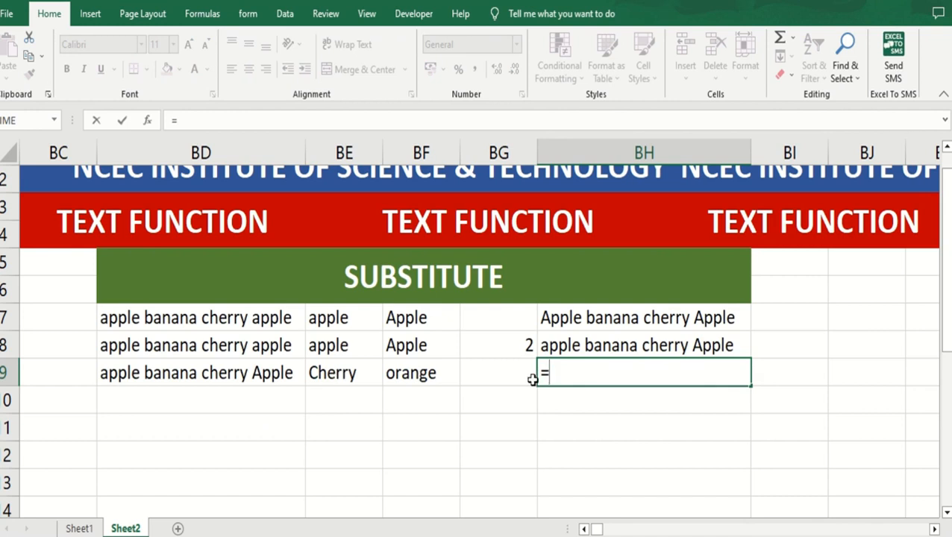
type("s")
type("u")
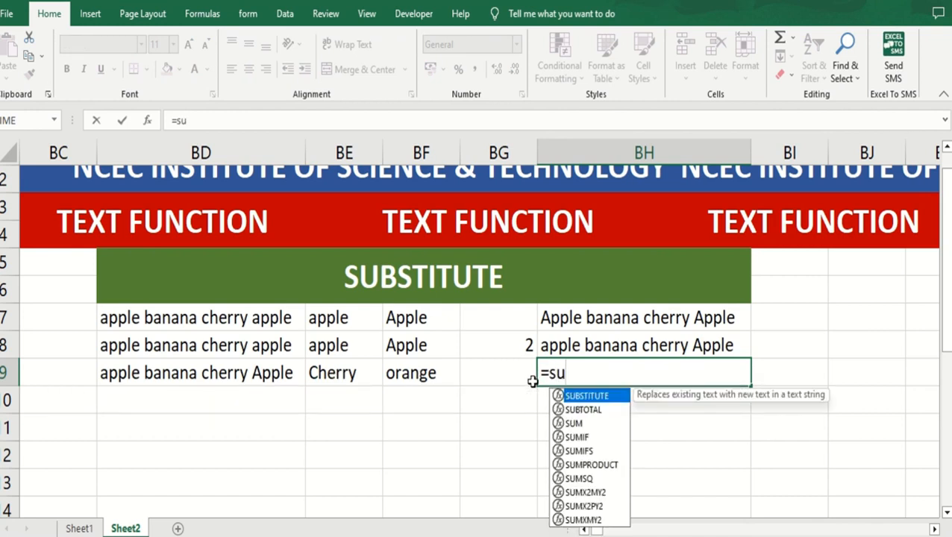
type("b")
double_click(615, 396)
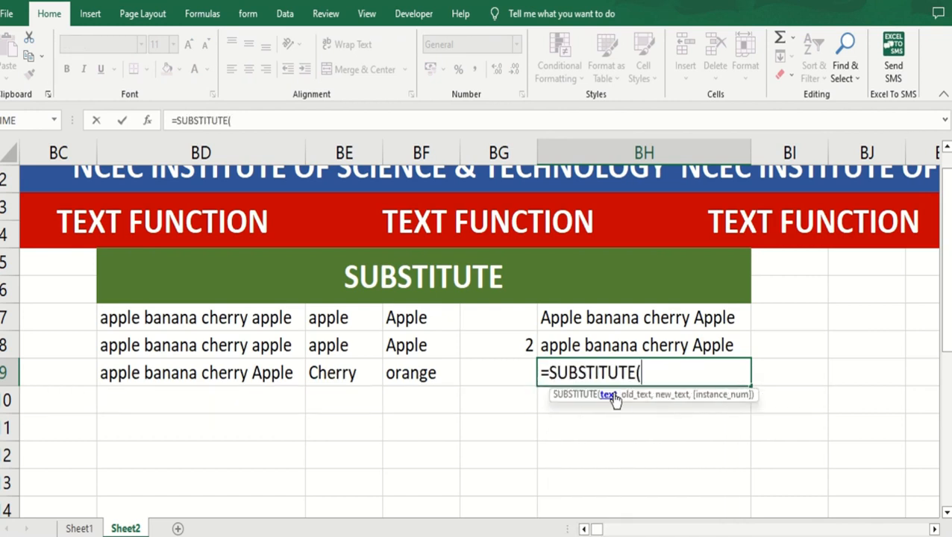
left_click(267, 375)
type(",")
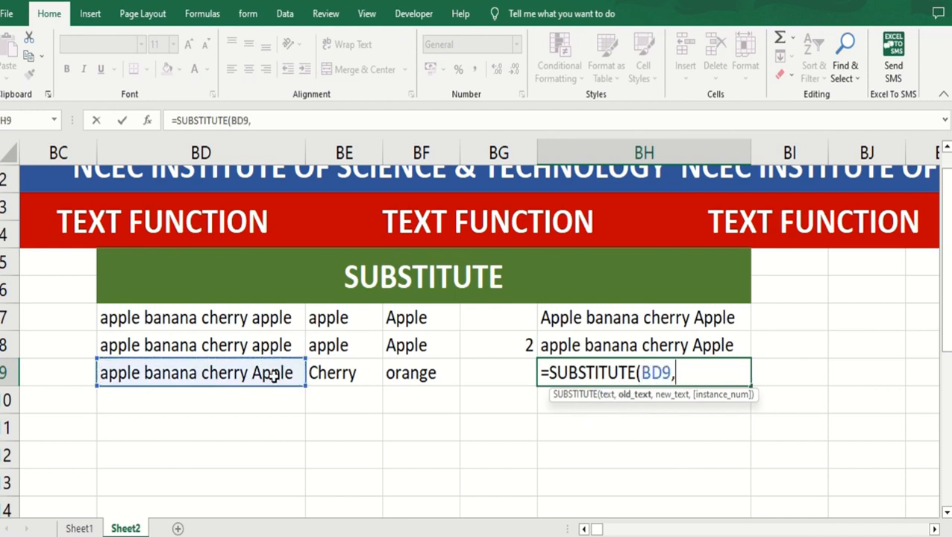
left_click(346, 373)
type(",")
left_click(407, 377)
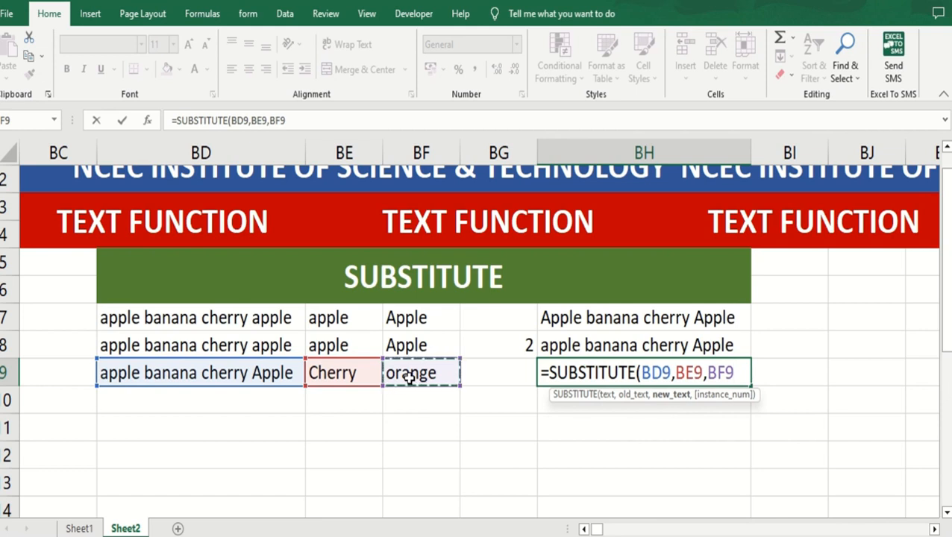
type(")")
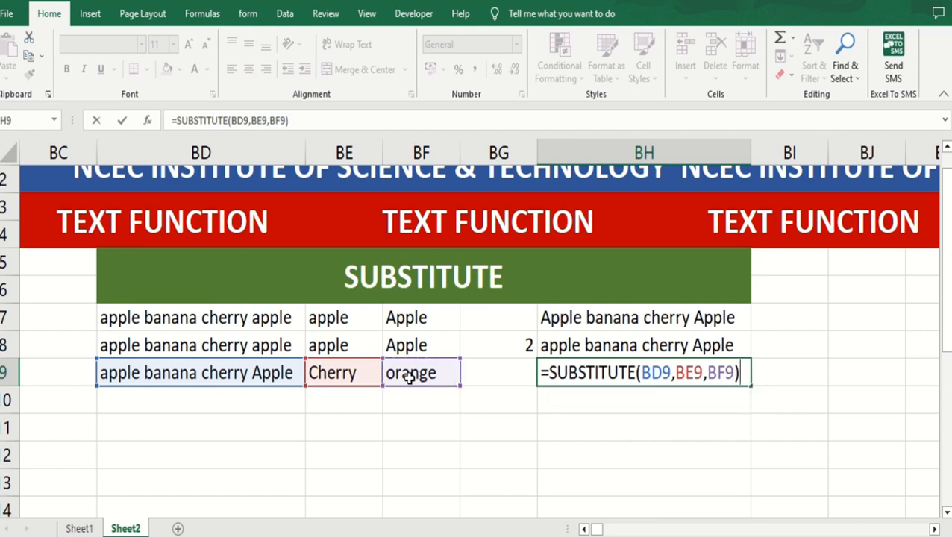
key("Return")
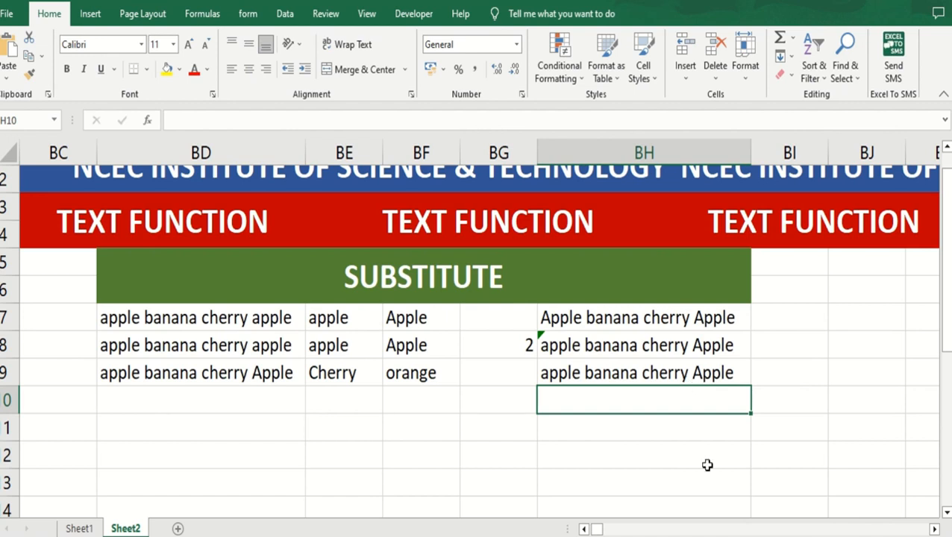
Review the completed text function examples across Sheet2, from the LOWER and LEFT sections through to SUBSTITUTE.
left_click(934, 528)
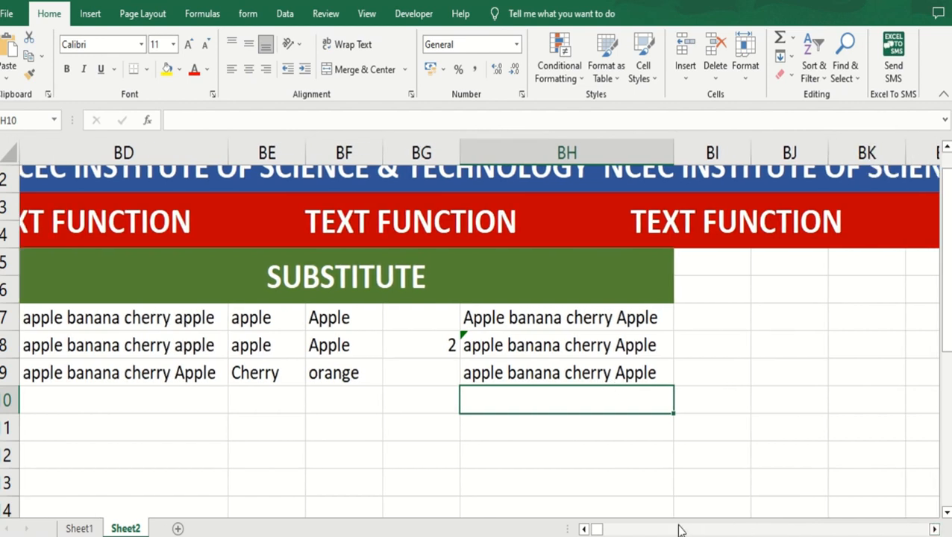
left_click(583, 528)
left_click(584, 528)
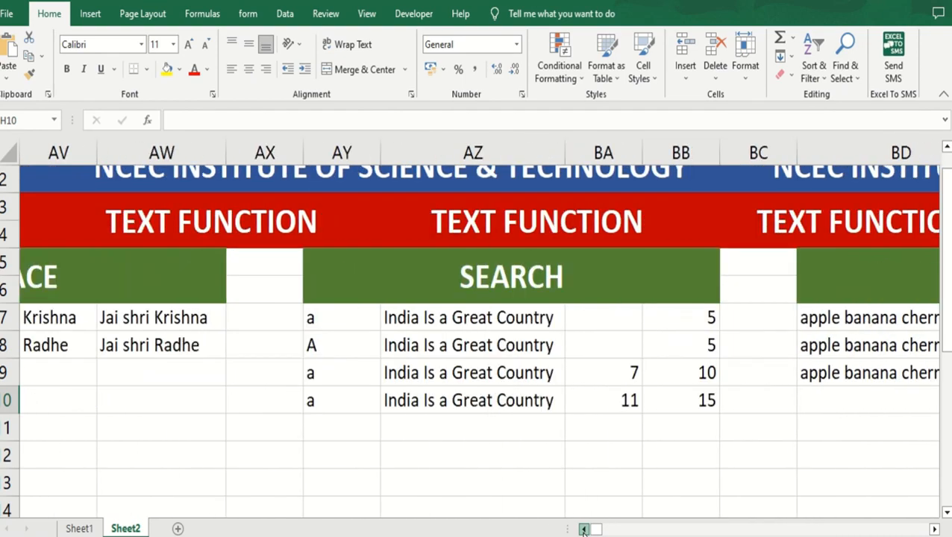
left_click(583, 528)
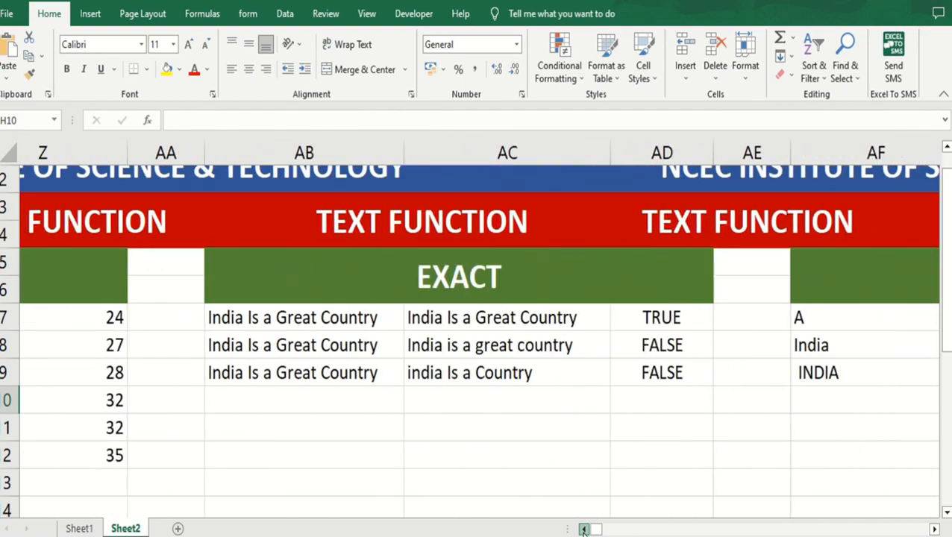
left_click(583, 528)
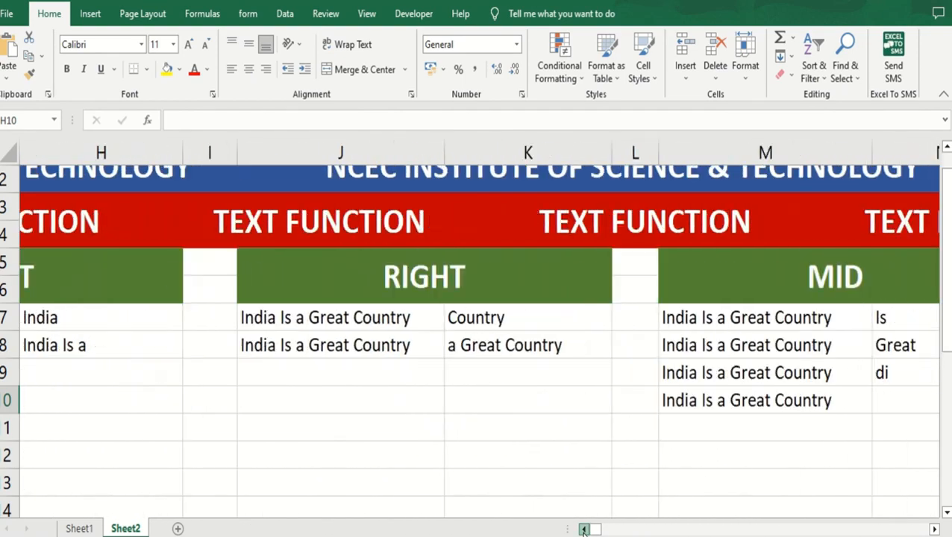
left_click(934, 530)
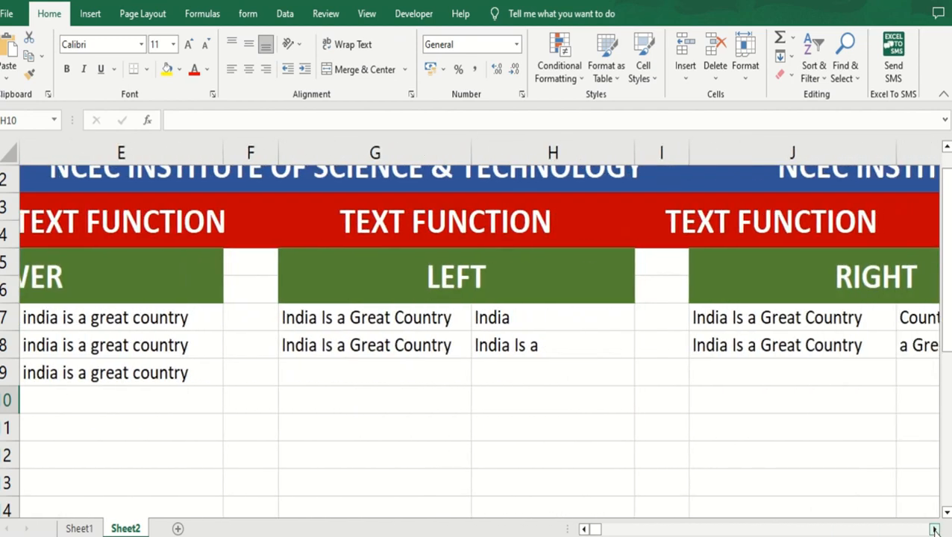
left_click(934, 529)
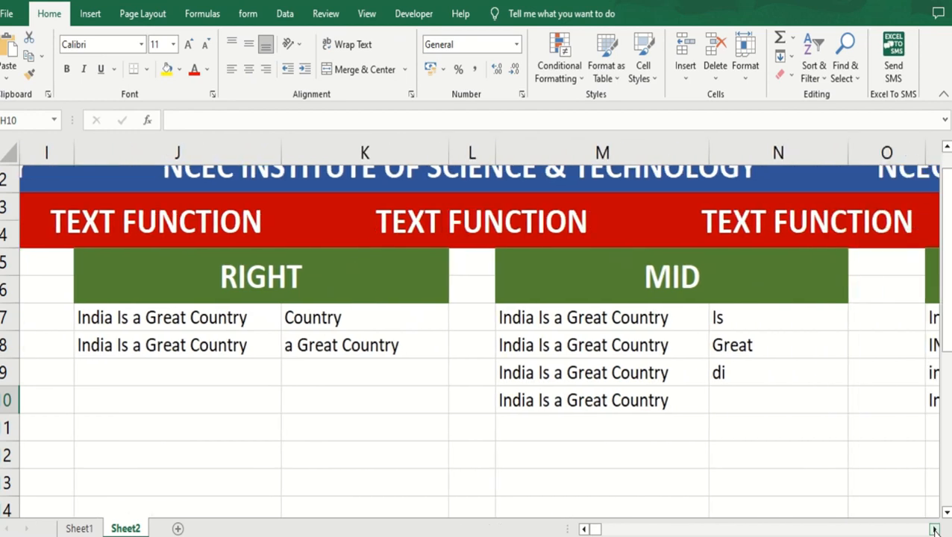
left_click(934, 530)
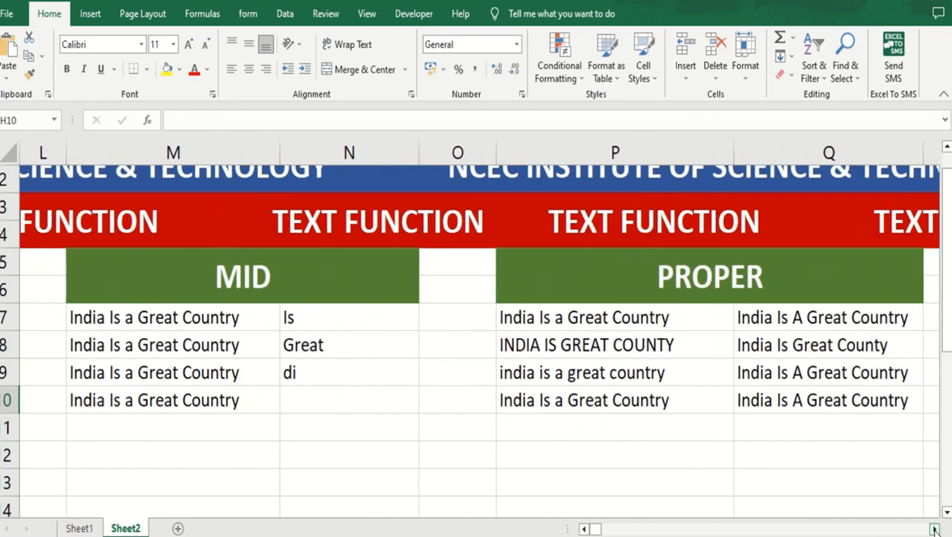
left_click(934, 529)
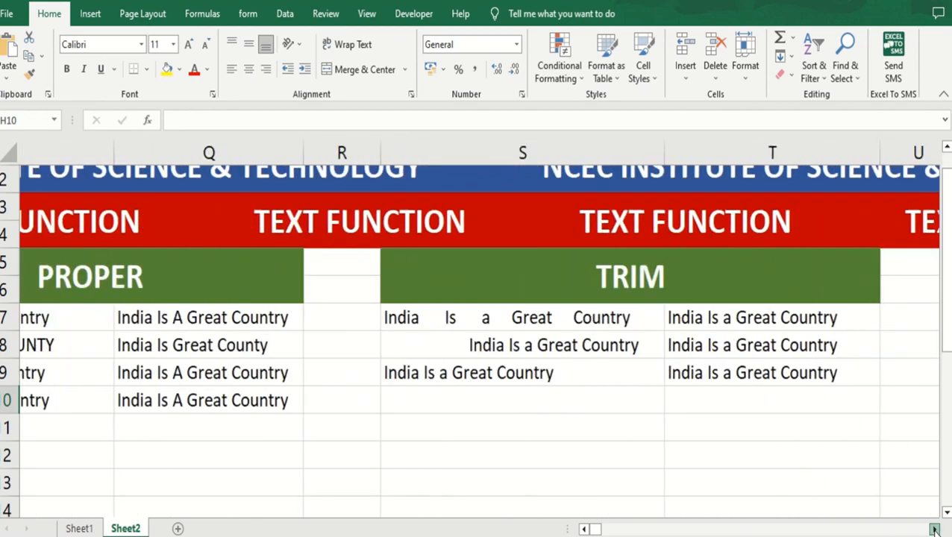
left_click(934, 530)
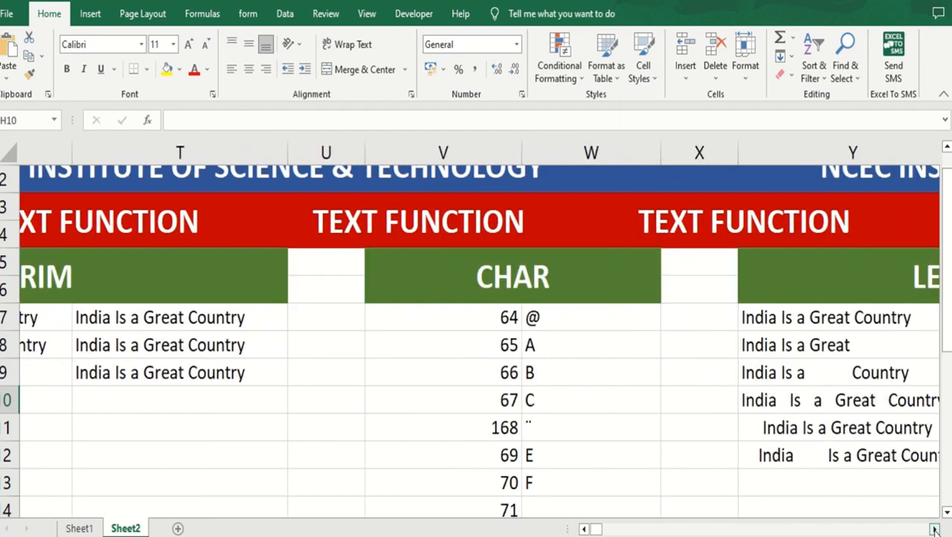
left_click(934, 529)
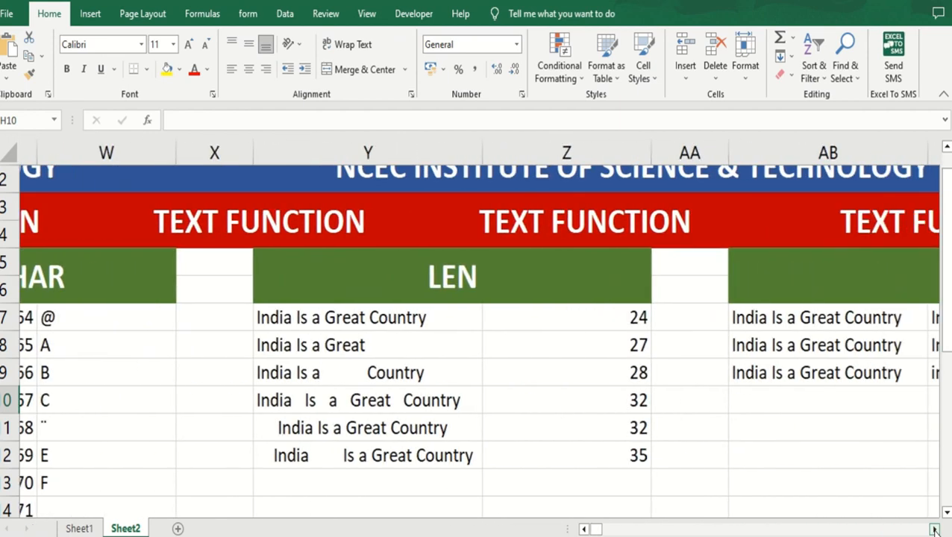
left_click(933, 529)
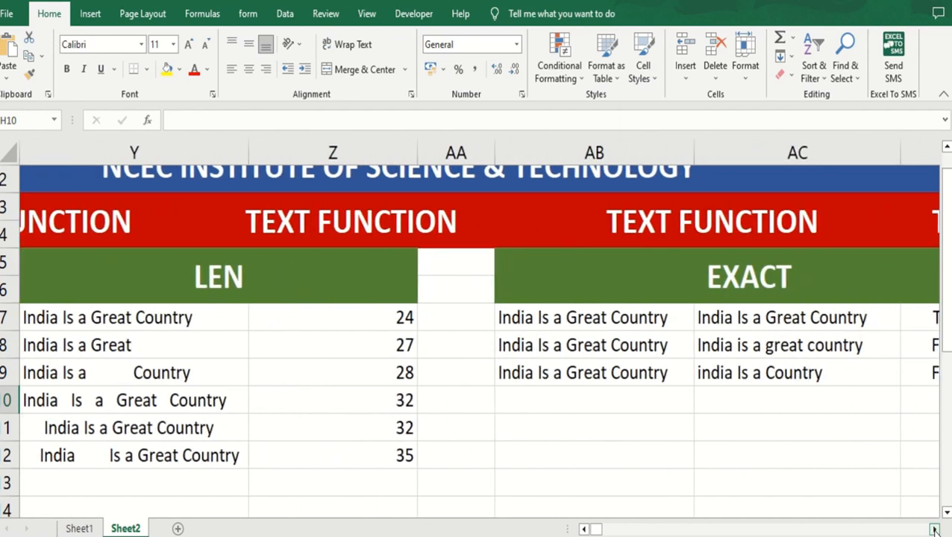
left_click(934, 530)
left_click(934, 530)
left_click(934, 529)
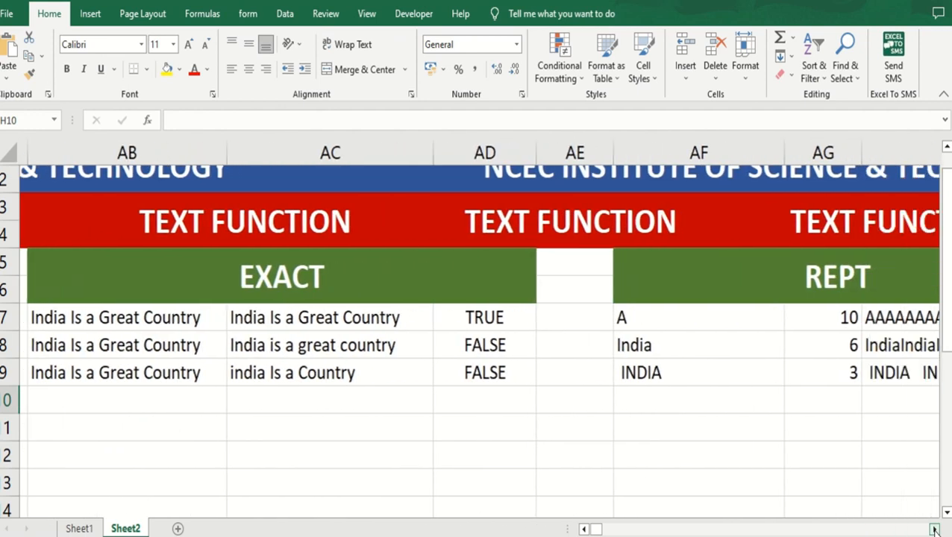
left_click(934, 530)
left_click(934, 529)
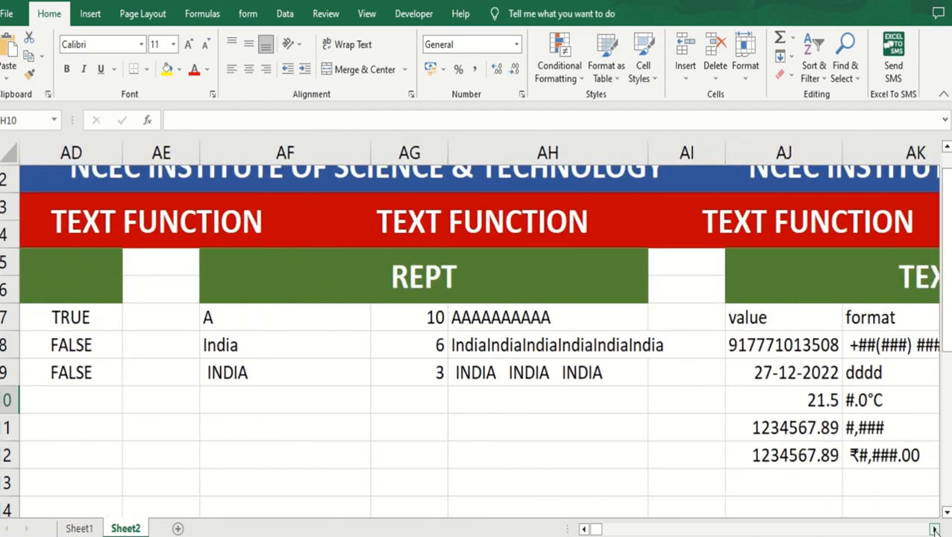
left_click(934, 529)
left_click(934, 529)
left_click(934, 530)
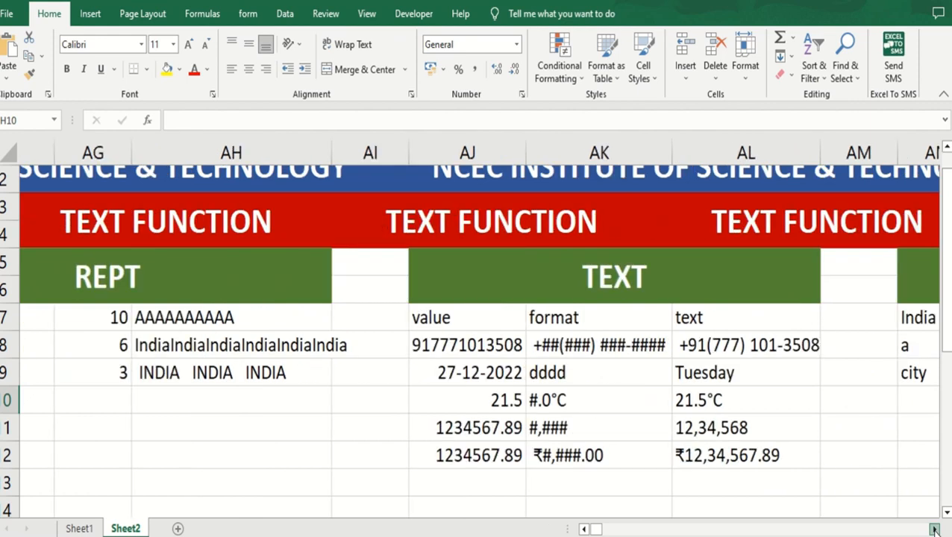
left_click(934, 529)
left_click(934, 530)
left_click(934, 530)
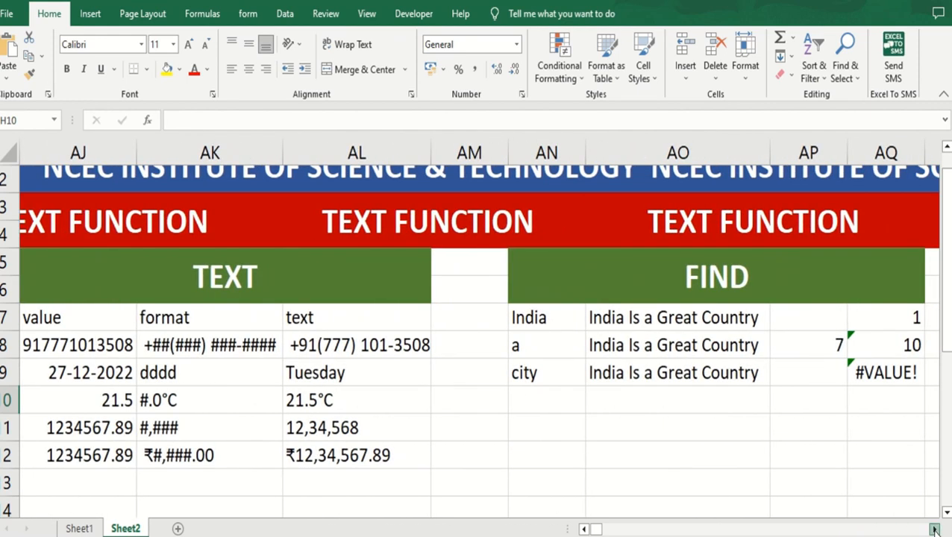
left_click(934, 530)
left_click(934, 530)
left_click(933, 529)
left_click(934, 530)
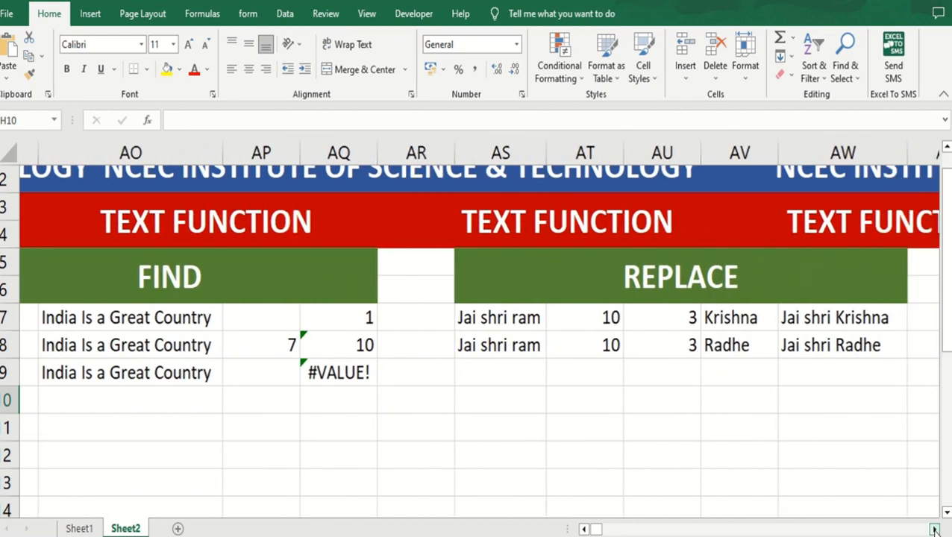
left_click(934, 529)
left_click(934, 529)
left_click(934, 529)
left_click(934, 529)
left_click(934, 529)
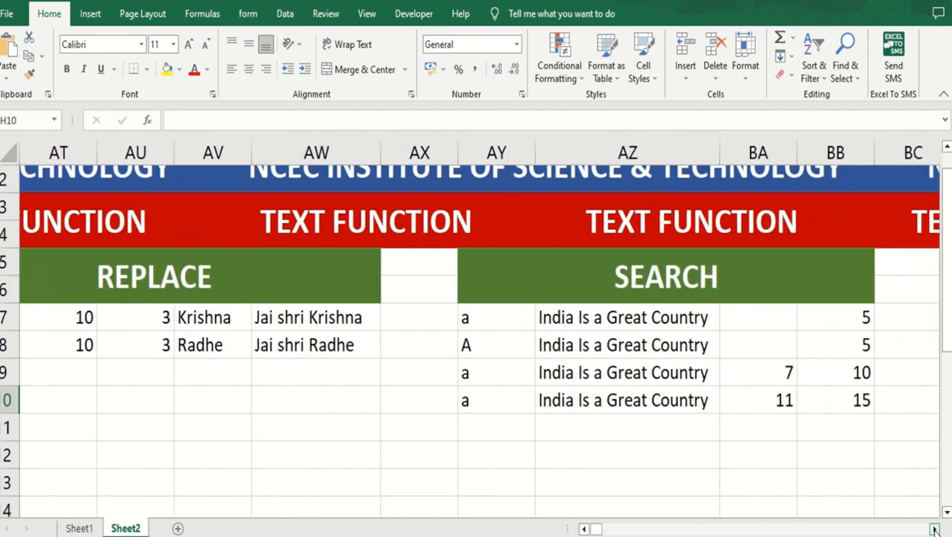
left_click(934, 529)
left_click(934, 530)
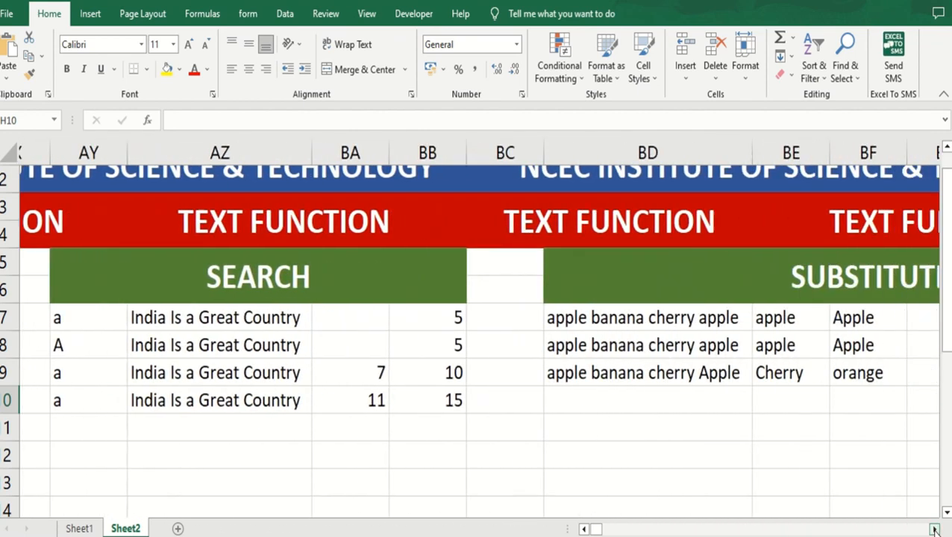
left_click(934, 529)
left_click(934, 529)
left_click(933, 530)
left_click(934, 529)
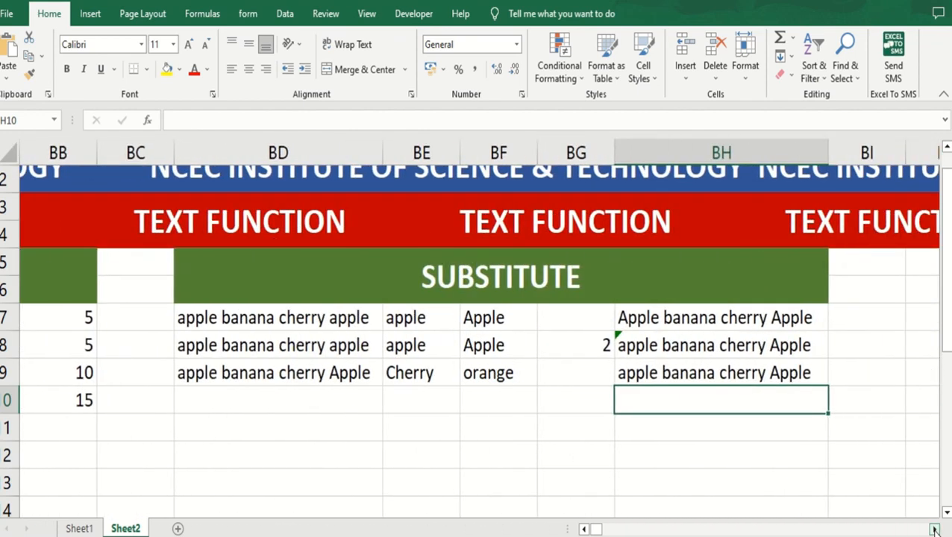